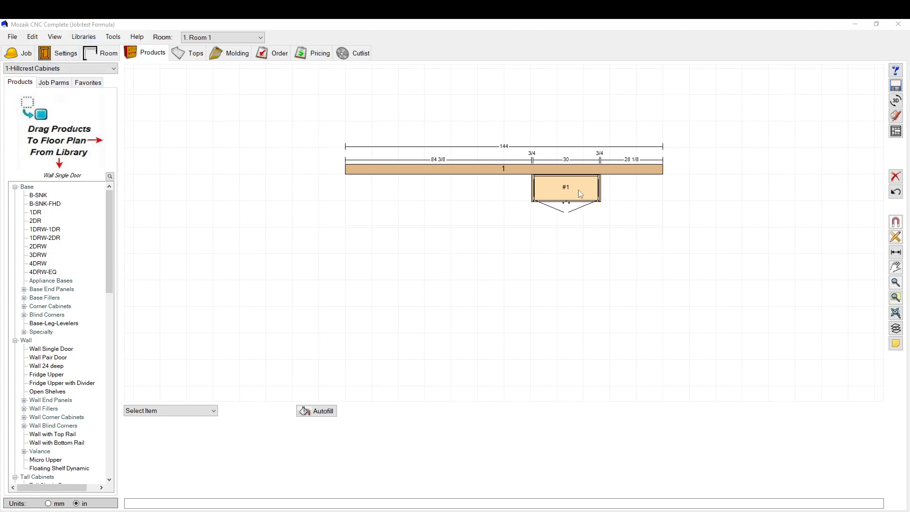
Step: Examine the wall pair door cabinet's parameter overrides and selectable product parameters, closing the product editor without saving
double_click(564, 190)
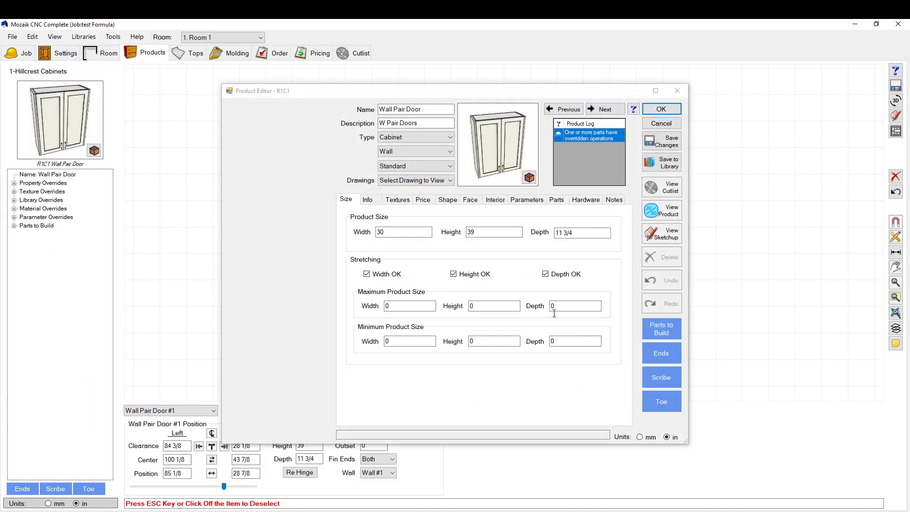
left_click(661, 124)
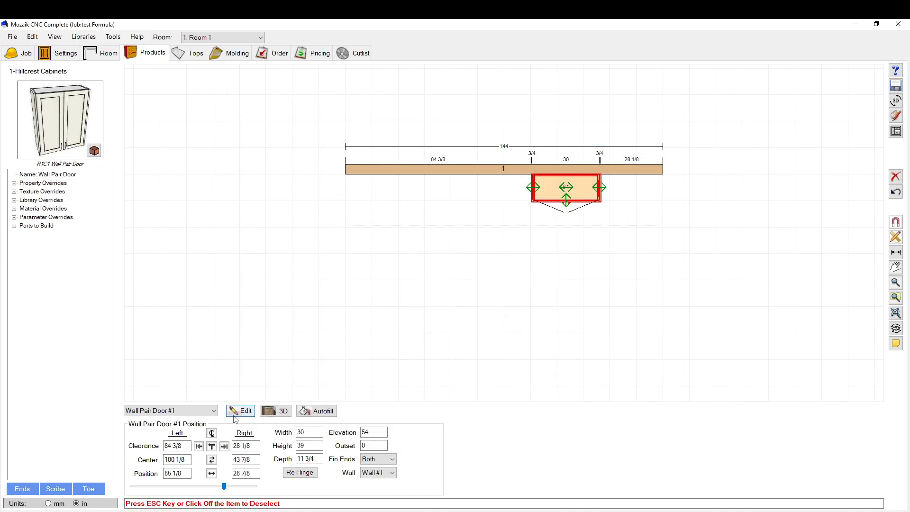
left_click(239, 410)
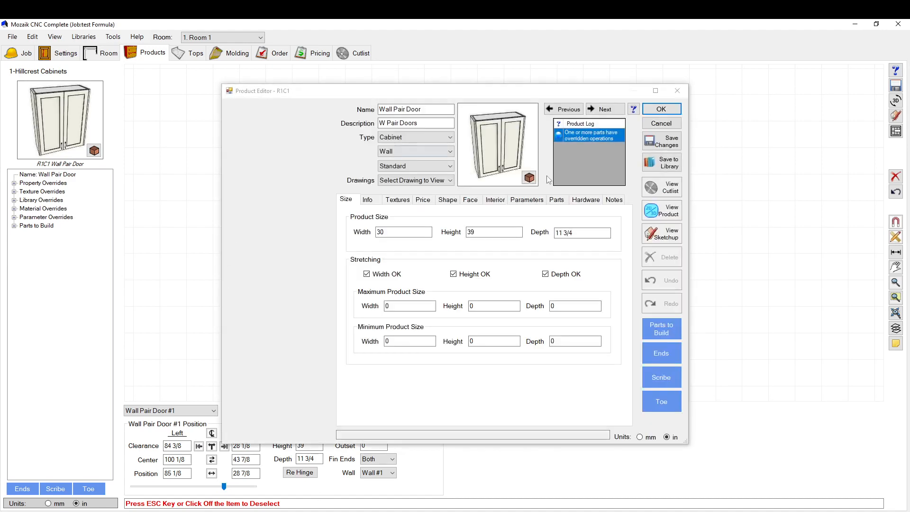
left_click(529, 201)
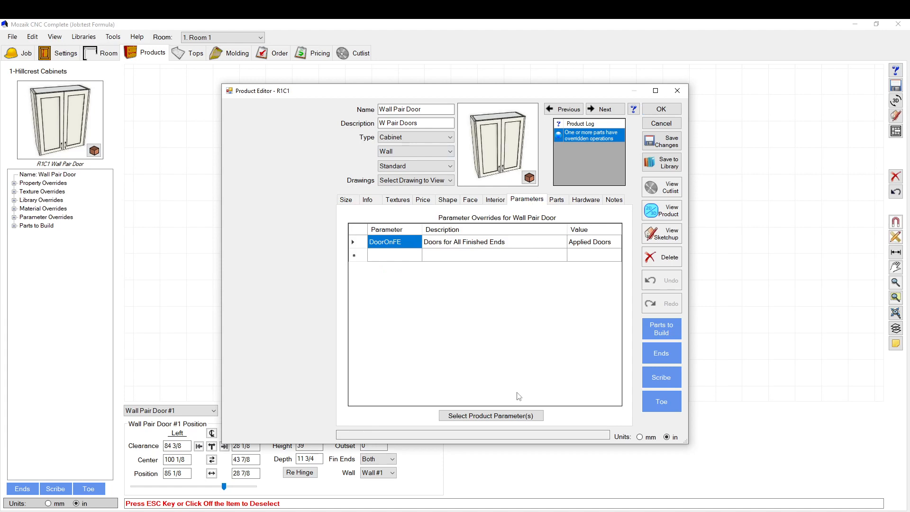
left_click(483, 416)
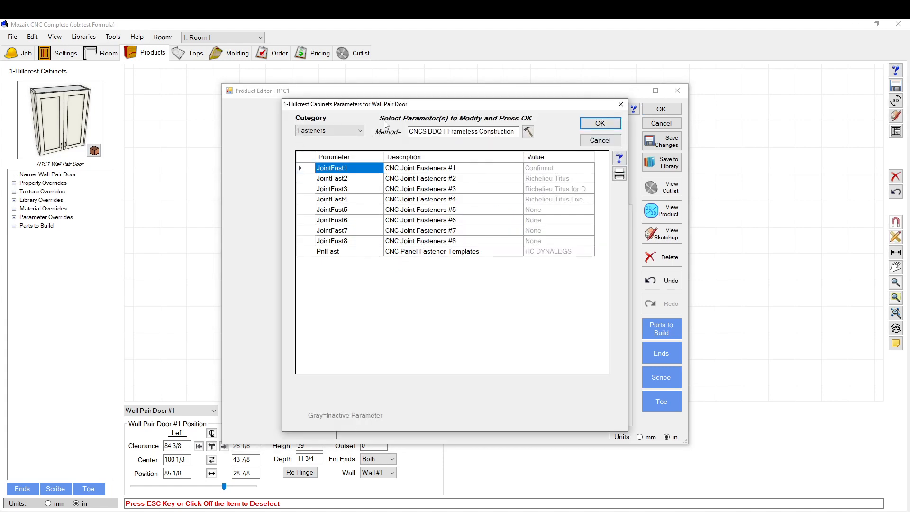
left_click(602, 141)
left_click(661, 123)
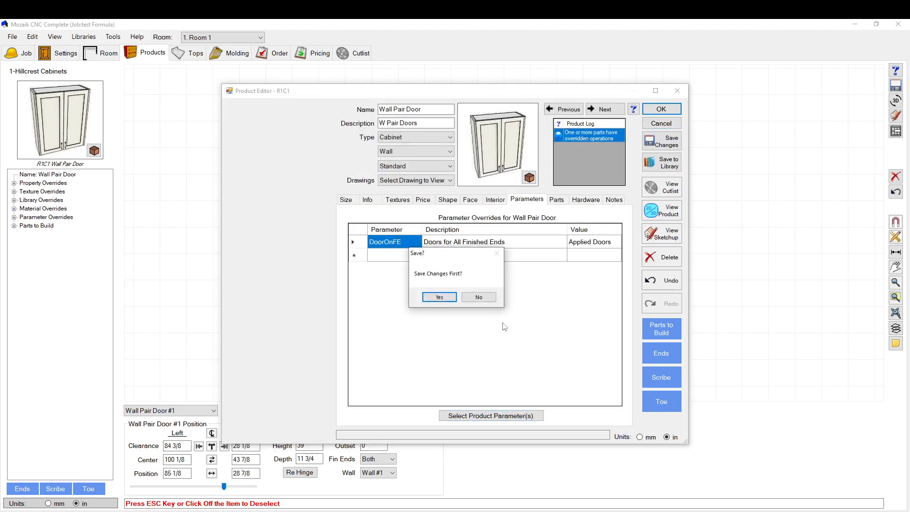
left_click(460, 300)
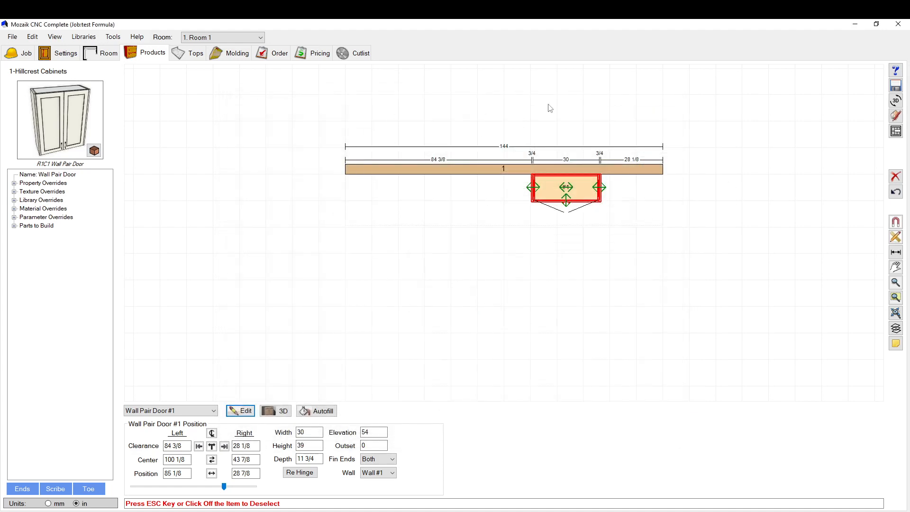
Step: View the job-level parameters of the 1-Hillcrest Cabinets-JobParms set and close them without changes
left_click(578, 113)
left_click(570, 184)
left_click(33, 36)
left_click(65, 110)
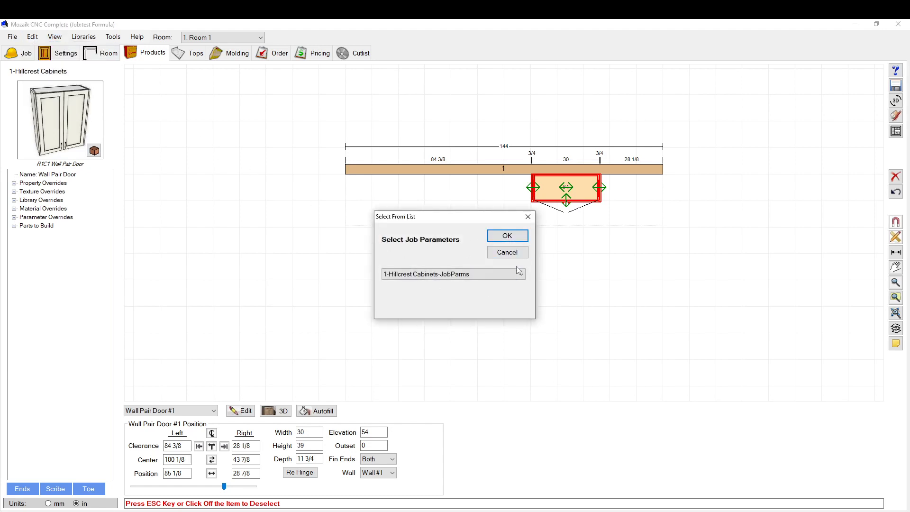
left_click(488, 274)
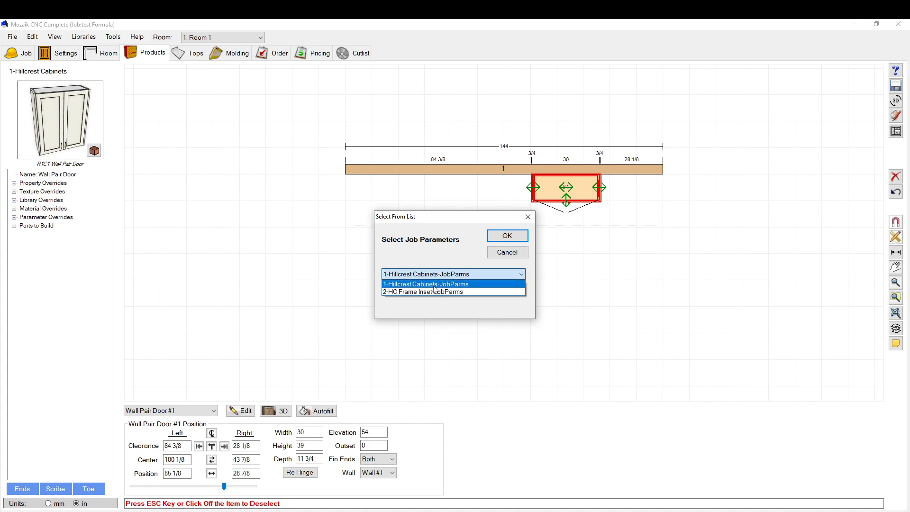
left_click(433, 284)
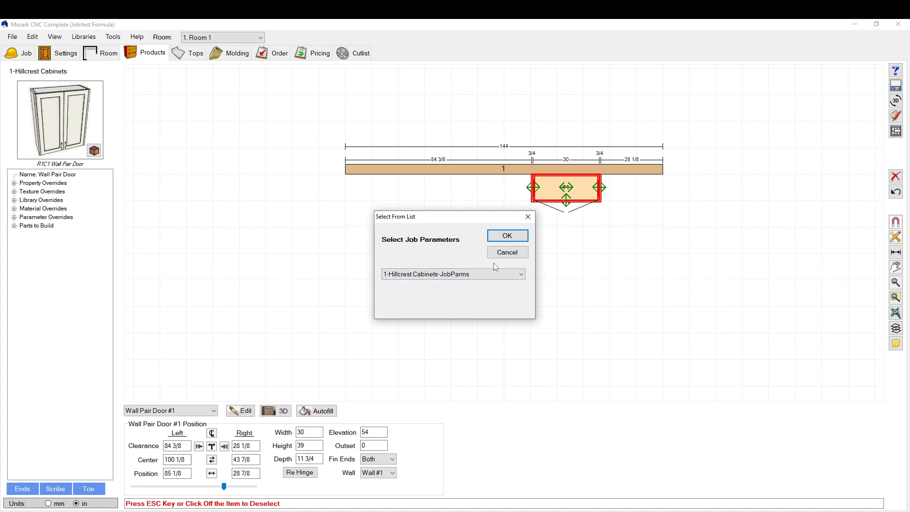
left_click(508, 237)
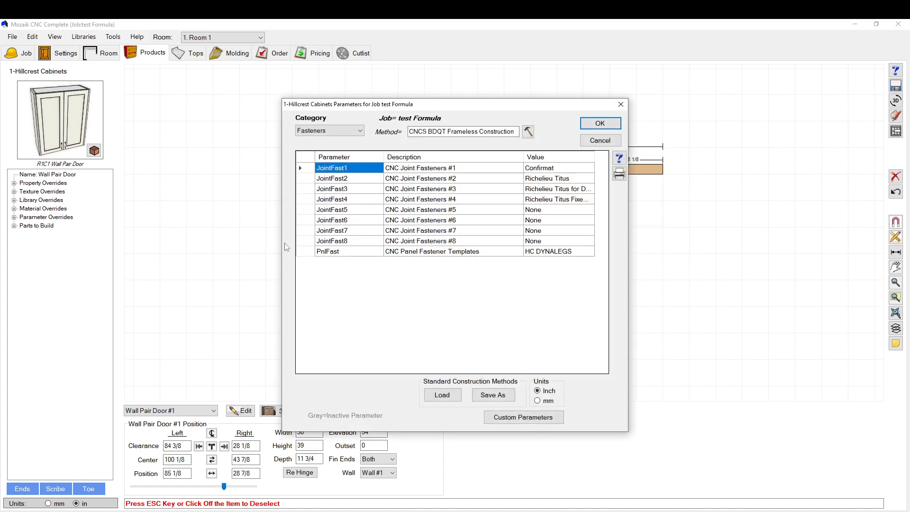
left_click(600, 140)
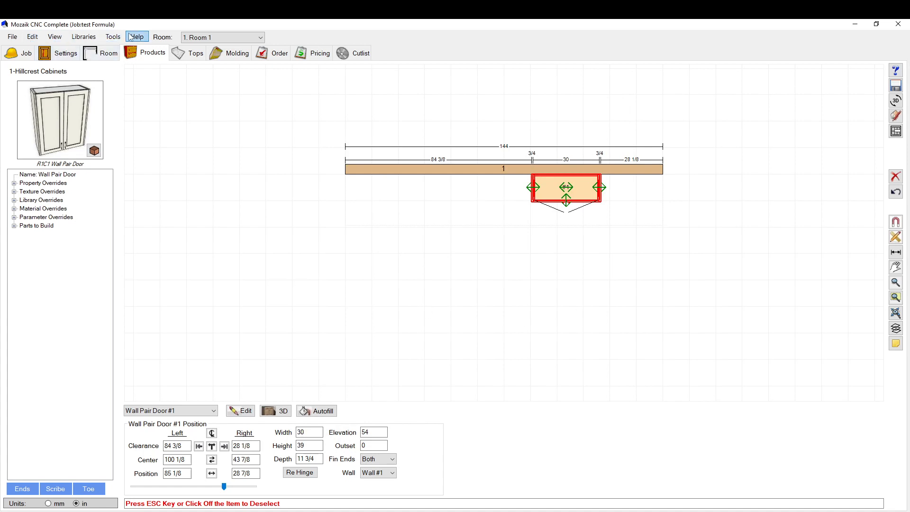
Step: View the product library parameters for 1-Hillcrest Cabinets and leave the library editor without changes
left_click(86, 38)
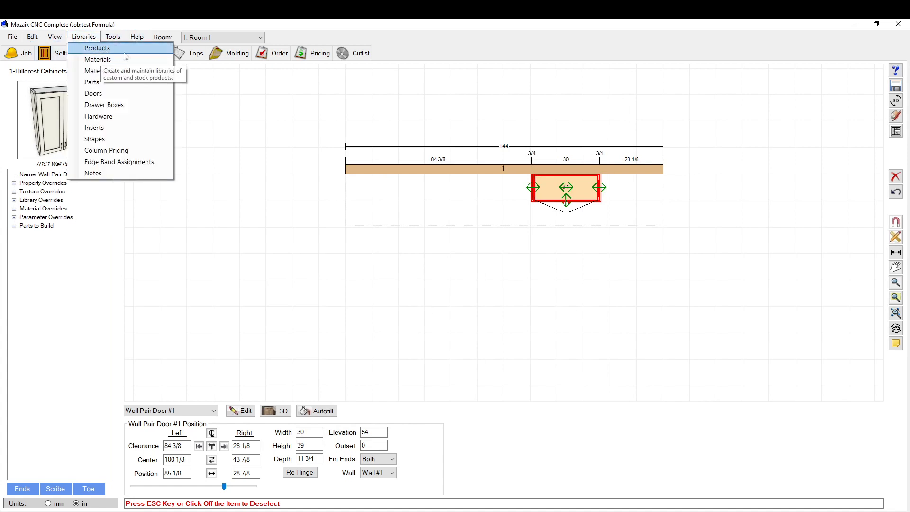
left_click(85, 47)
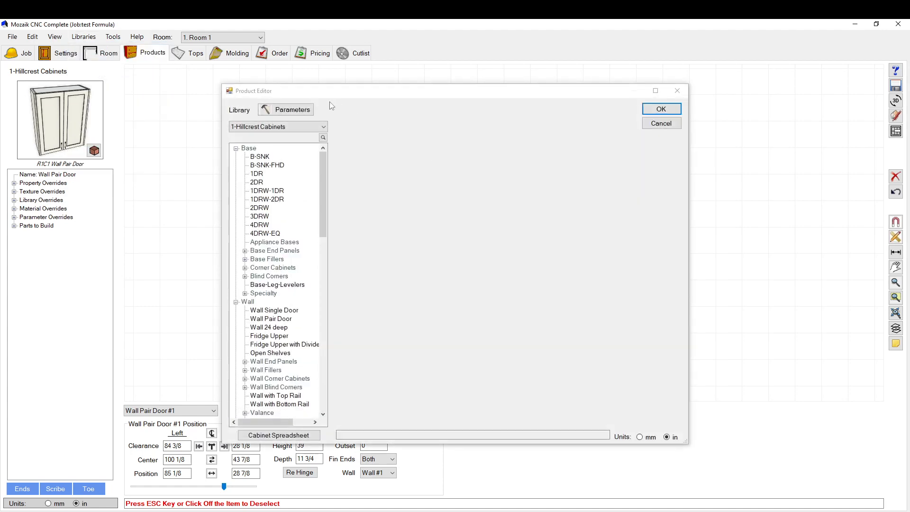
left_click(281, 114)
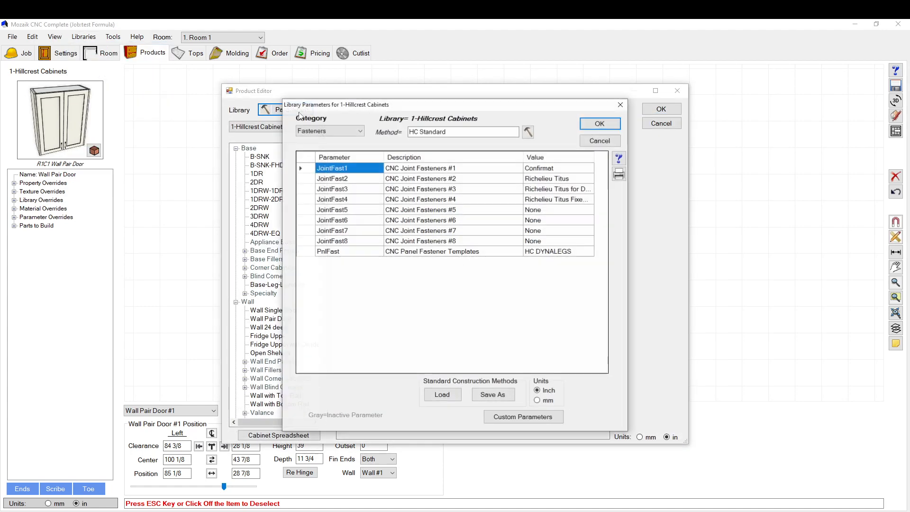
left_click_drag(402, 108, 413, 105)
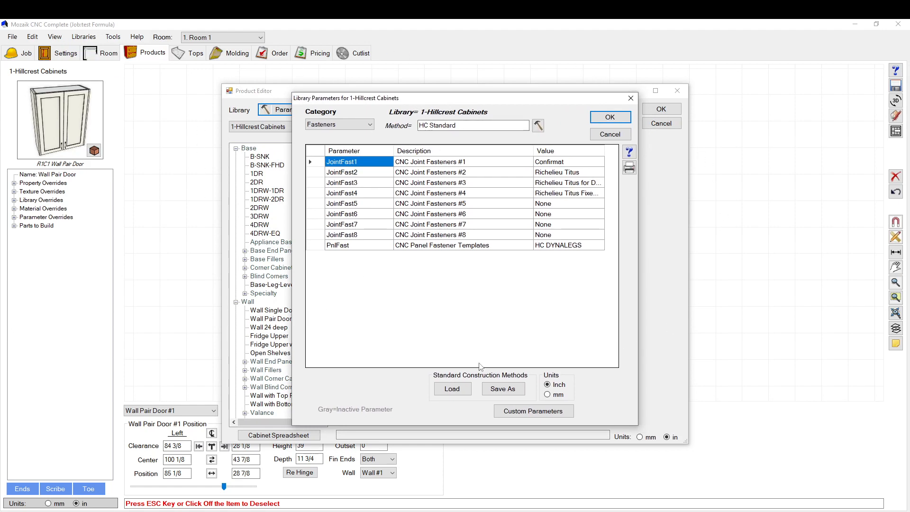
left_click_drag(351, 106, 411, 138)
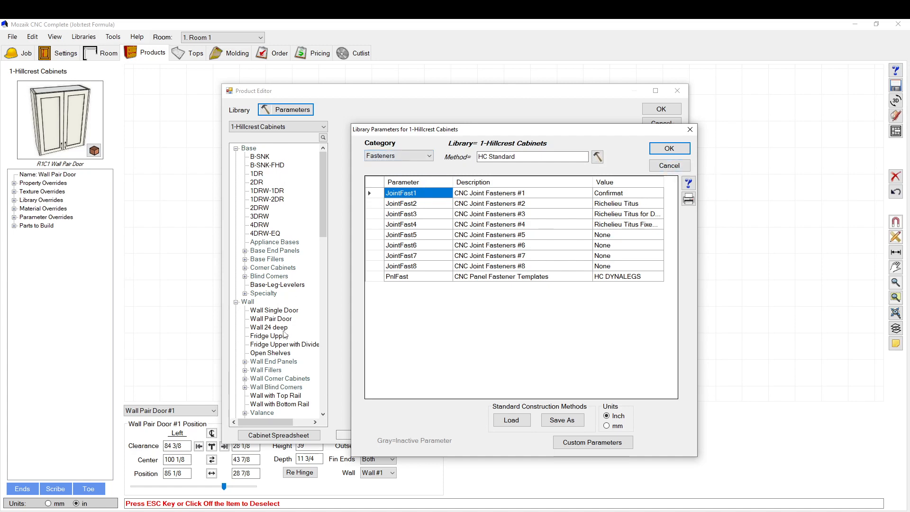
left_click(669, 165)
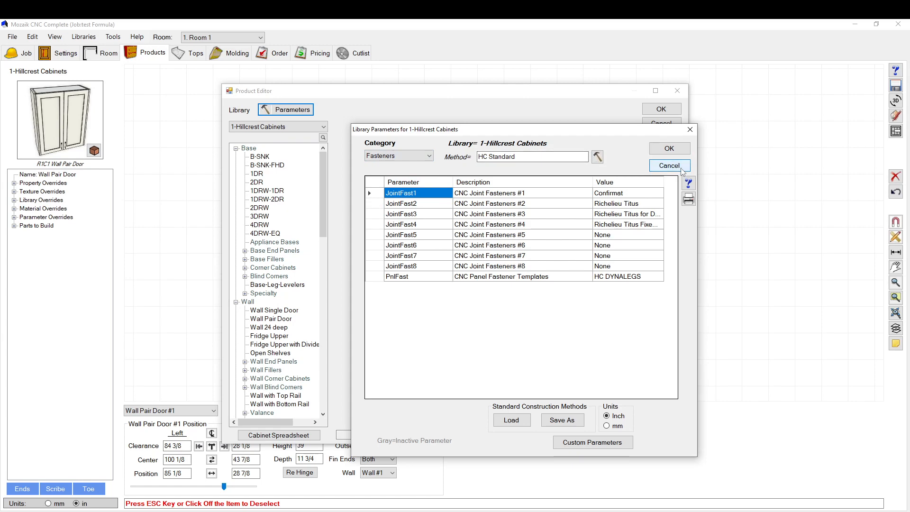
left_click(661, 123)
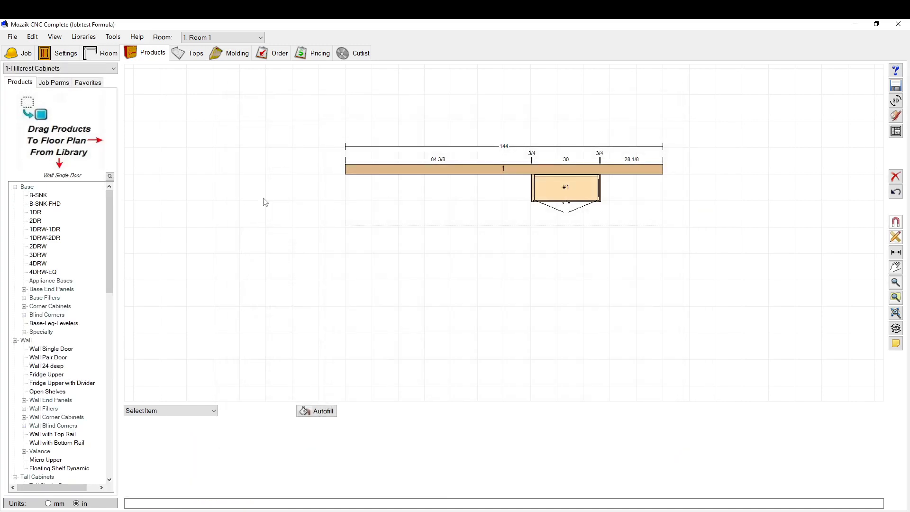
Step: Move the wall pair door cabinet along wall 1 to a left clearance of about 67 in
left_click(571, 189)
left_click_drag(565, 189, 525, 189)
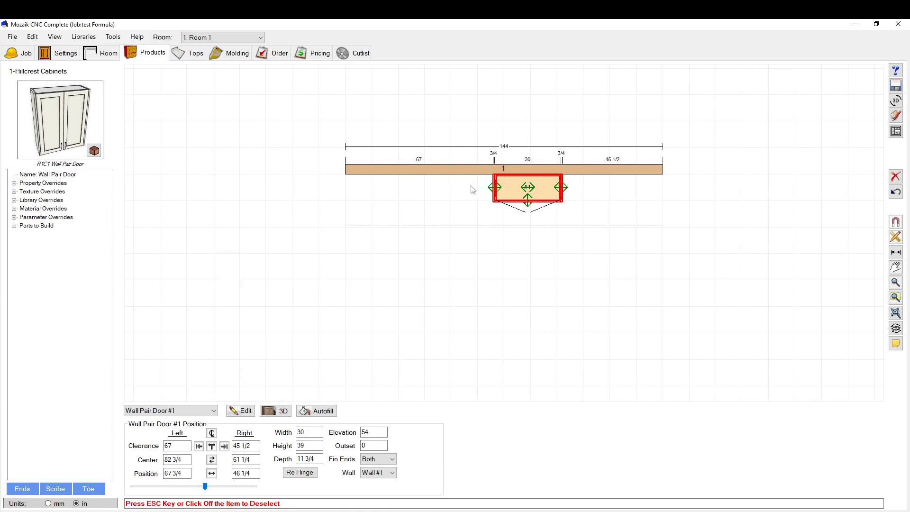
Step: Review the repositioned wall cabinet's parameter overrides and its fastener parameter list, discarding any changes
double_click(511, 188)
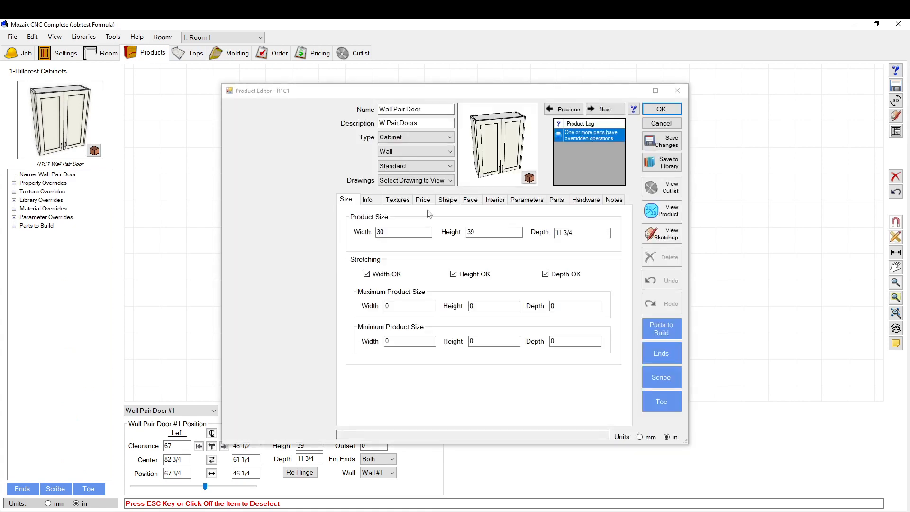
left_click(525, 199)
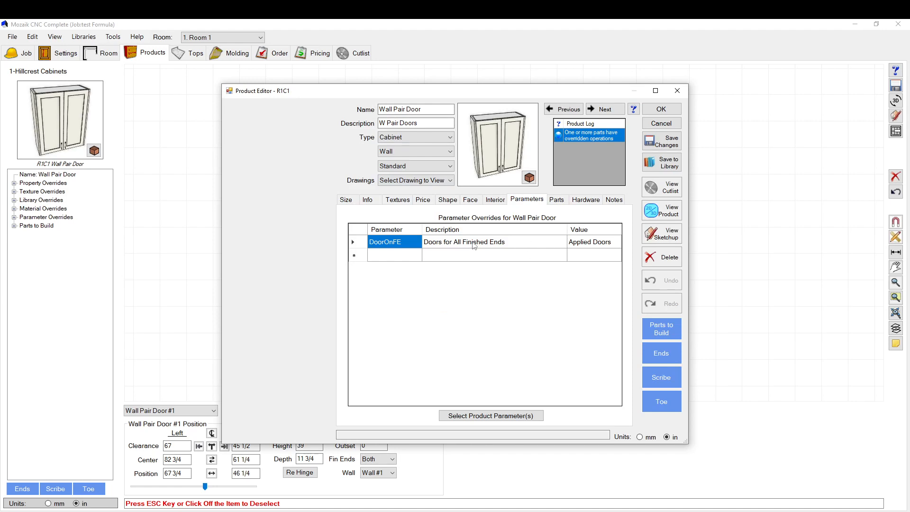
left_click(489, 416)
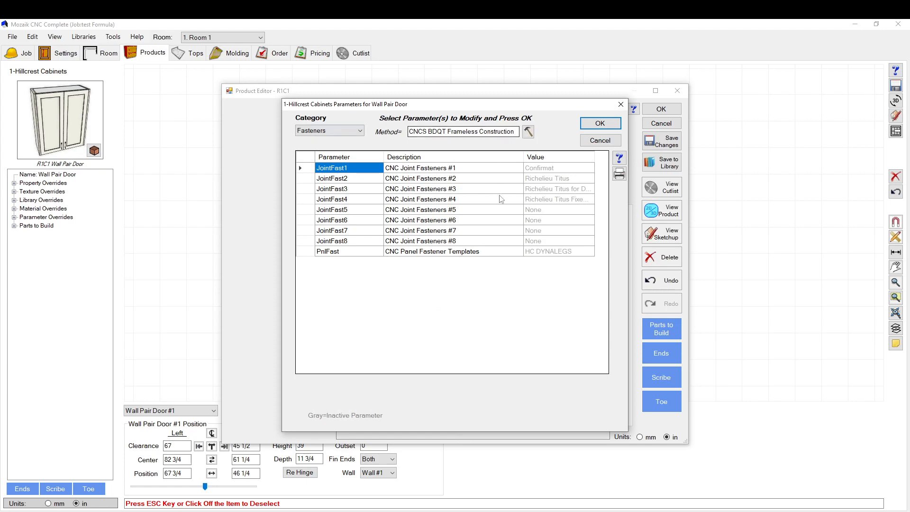
left_click(600, 140)
left_click(663, 124)
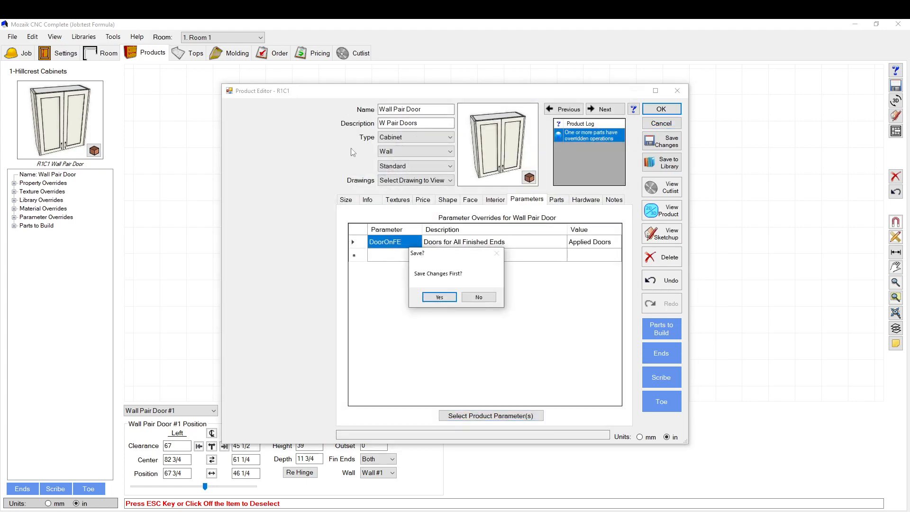
left_click(478, 296)
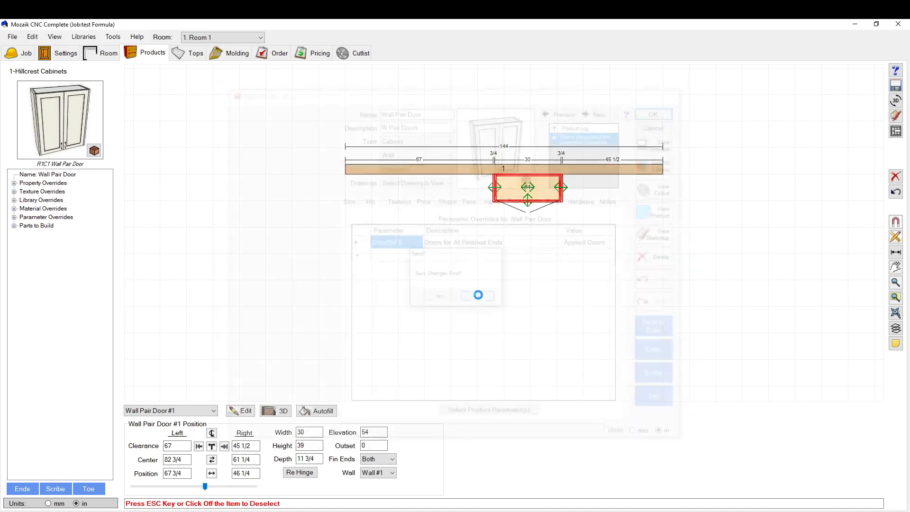
Step: Examine the job's fastener parameters, including the options for JointFast2, JointFast7 and PnlFast, and cancel without changes
left_click(33, 37)
left_click(35, 120)
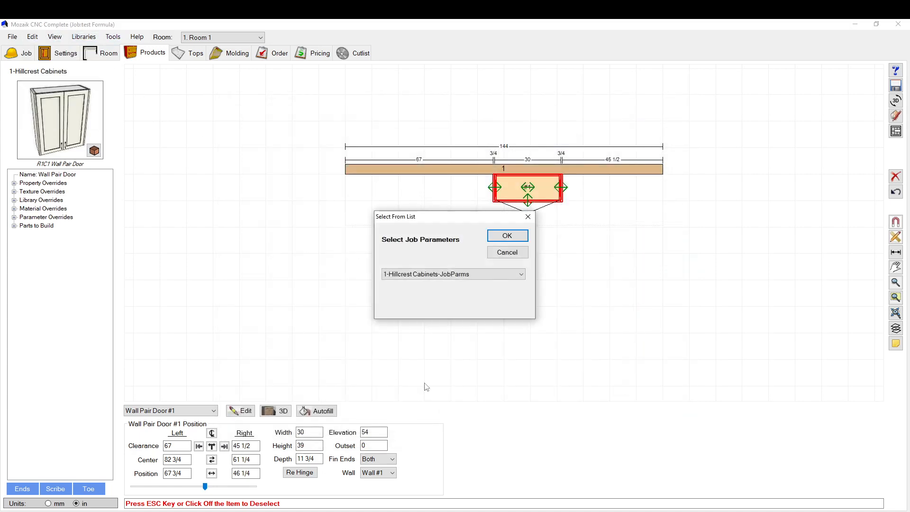
left_click(437, 279)
left_click(506, 236)
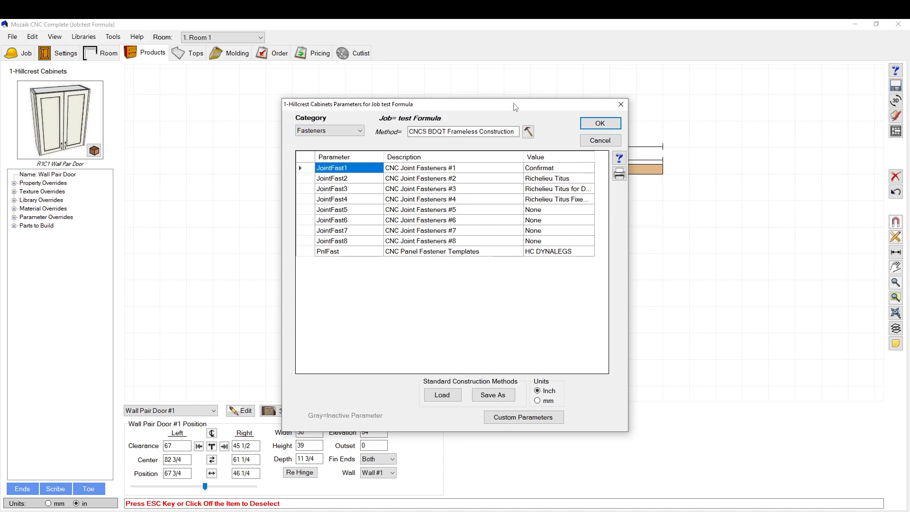
left_click_drag(515, 104, 354, 72)
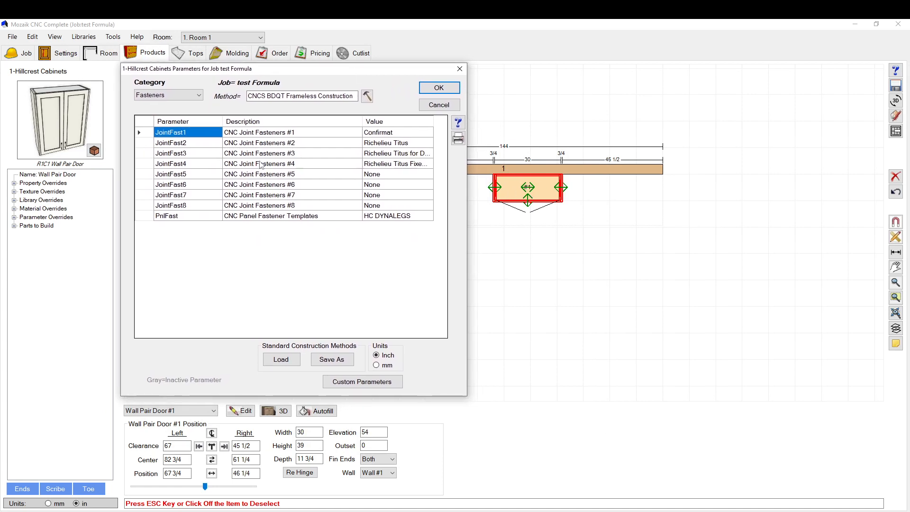
left_click(396, 143)
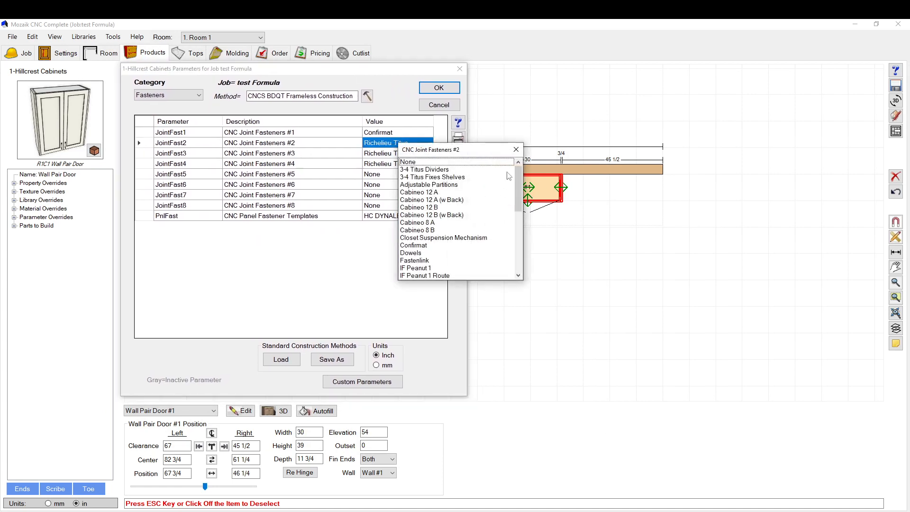
left_click(393, 194)
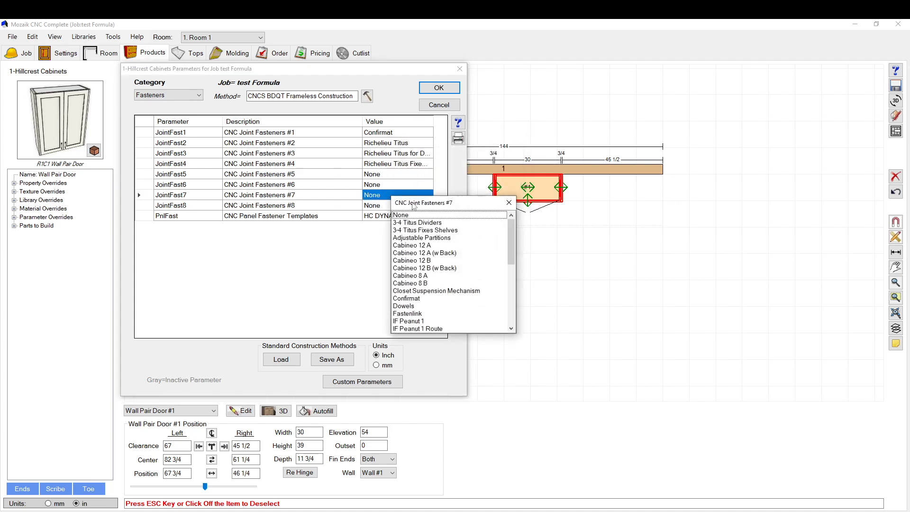
left_click(509, 202)
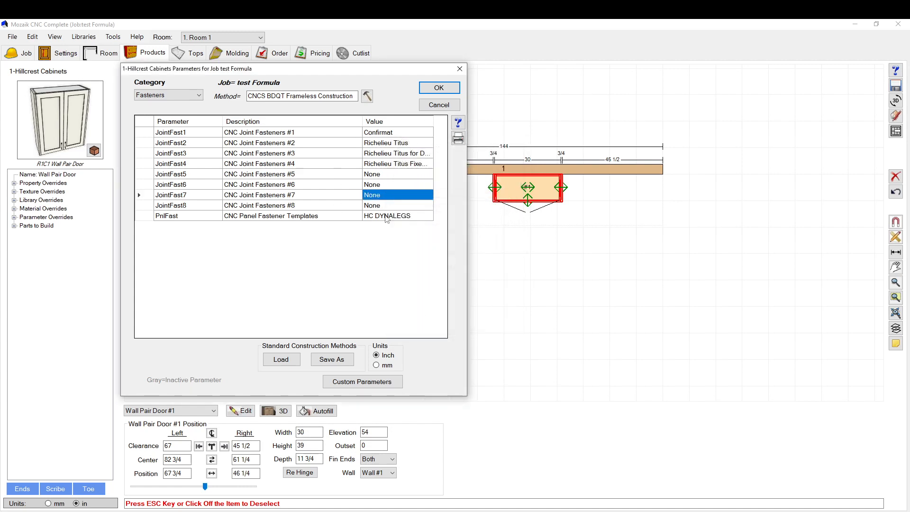
left_click(386, 217)
left_click(506, 221)
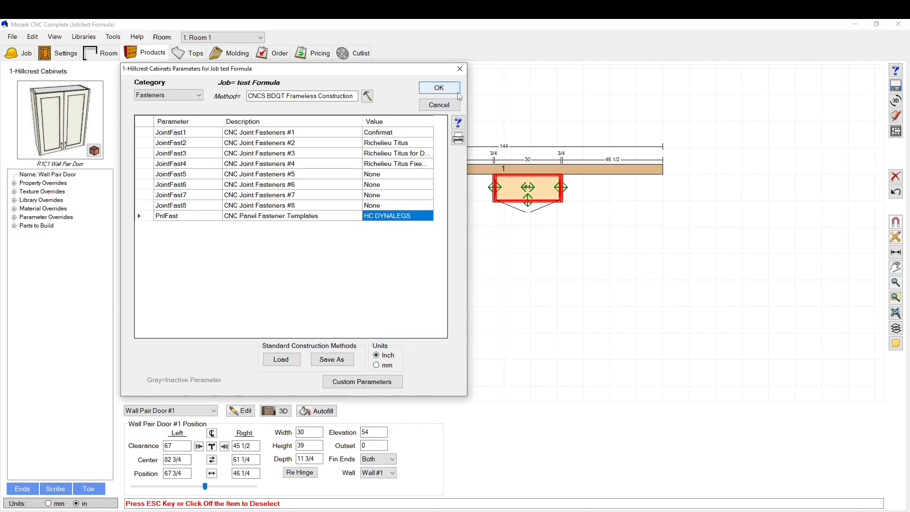
left_click(439, 105)
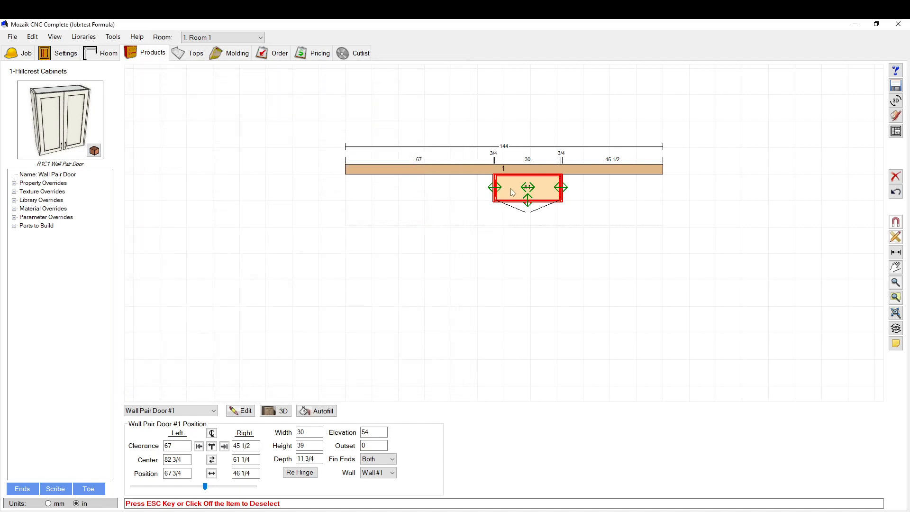
Step: Open the wall pair door cabinet's selectable fastener parameters and examine the JointFast5 and JointFast4 entries
double_click(512, 192)
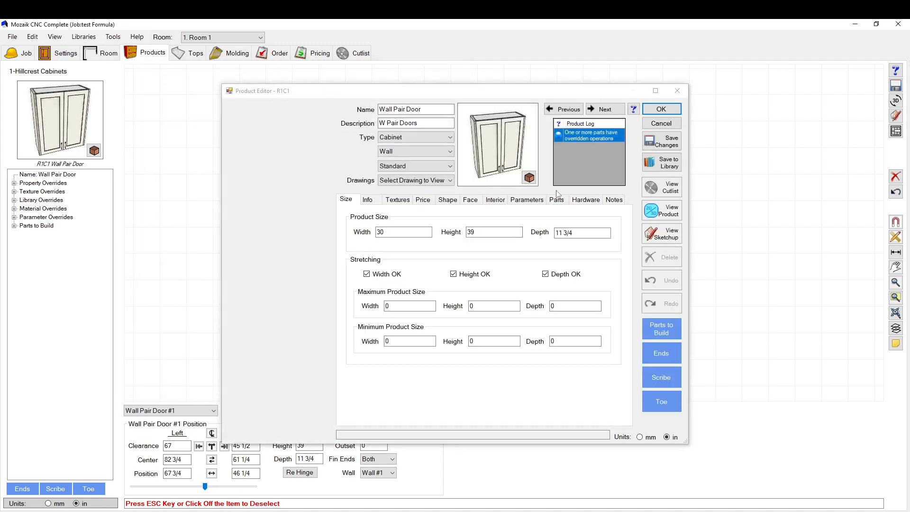
left_click(527, 199)
left_click(489, 410)
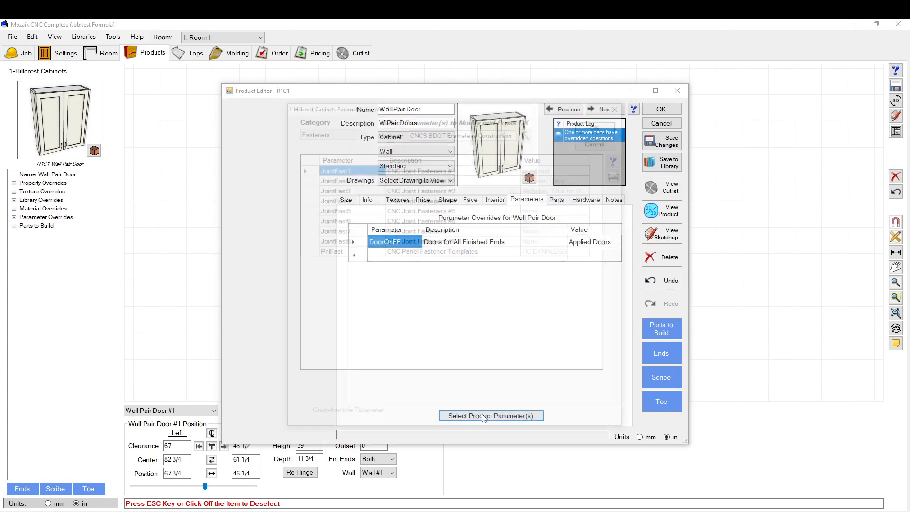
left_click(349, 210)
left_click(563, 212)
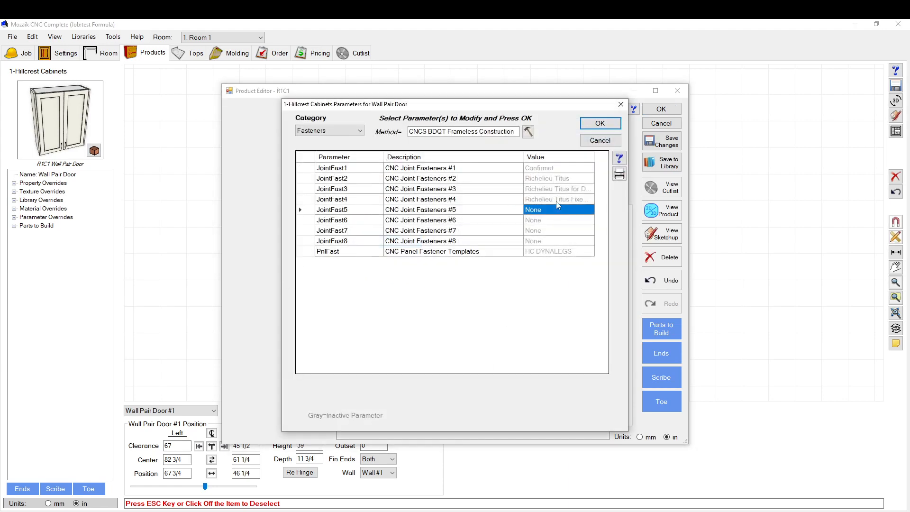
left_click(557, 201)
left_click(311, 200)
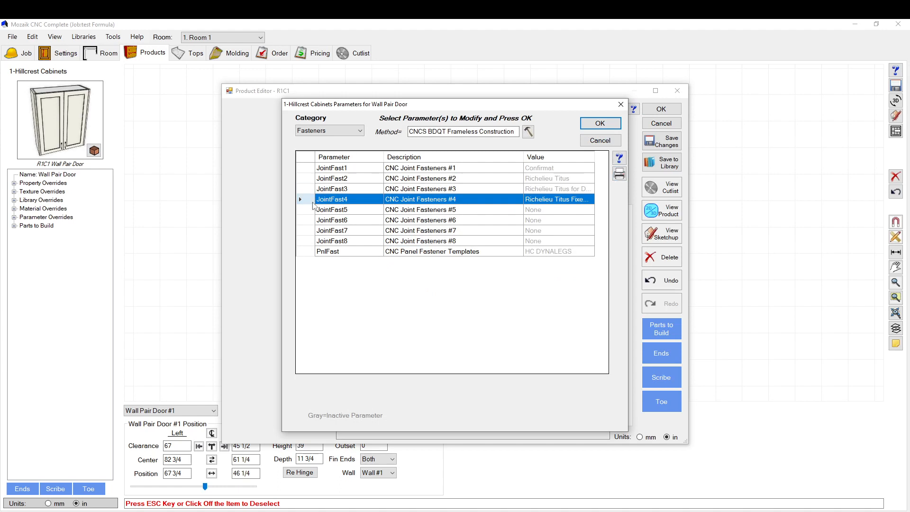
Step: Add JointFast1, JointFast5 and JointFast7 to the wall pair door cabinet's parameter overrides
left_click(306, 169)
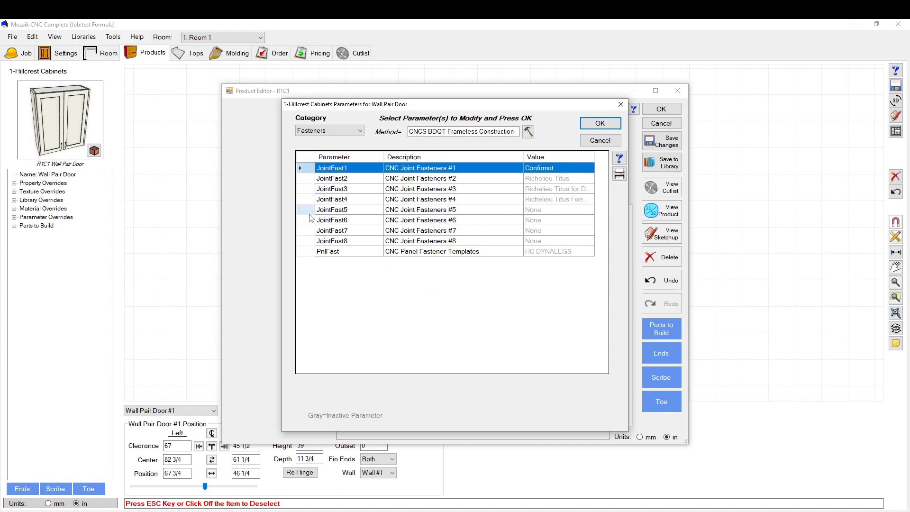
left_click(299, 228, "shift")
left_click(299, 210)
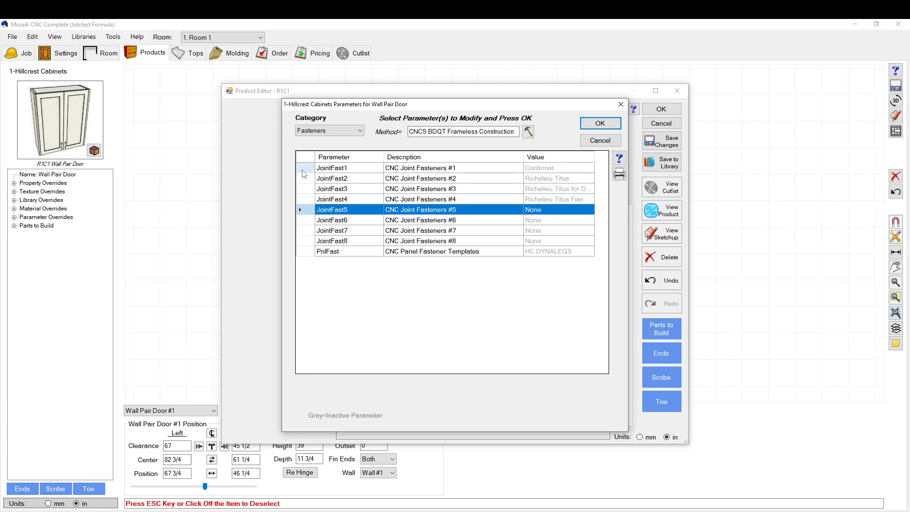
left_click(299, 166)
left_click(311, 209, "ctrl")
left_click(310, 230, "ctrl")
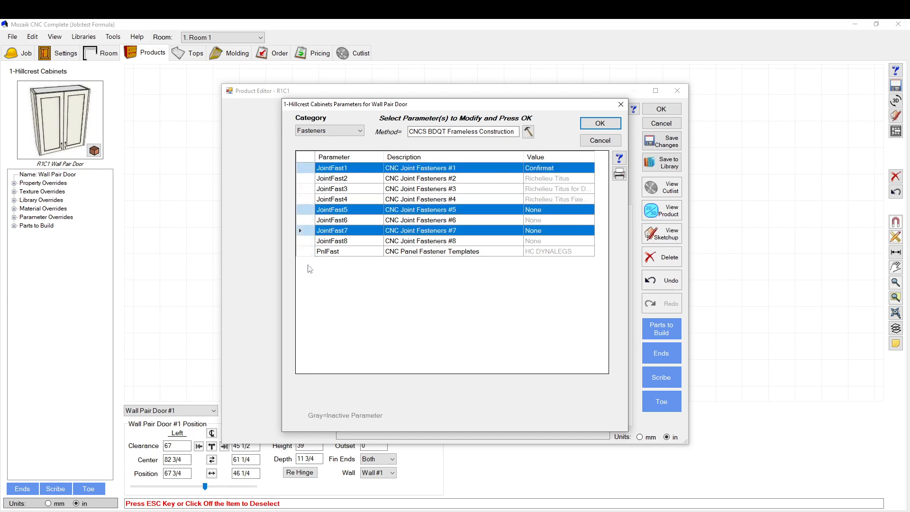
left_click(594, 124)
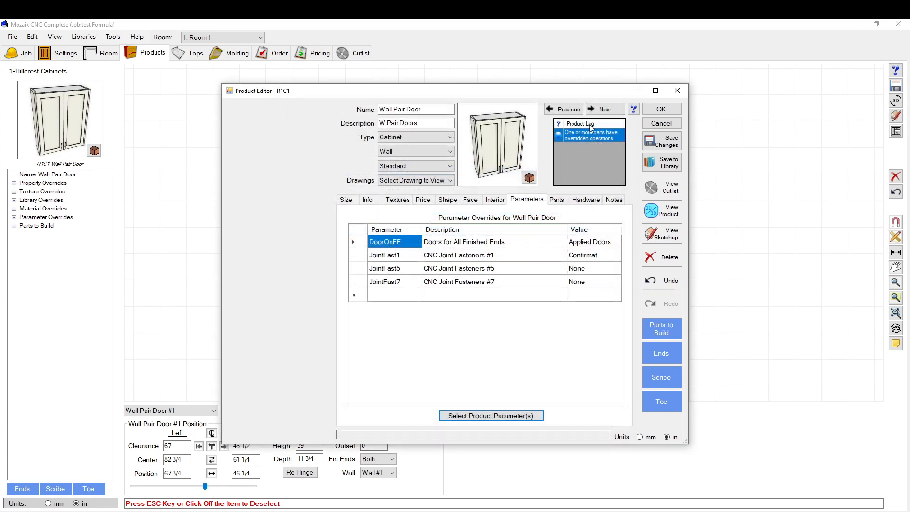
Step: Check the fastener options for the JointFast1 override and leave the product editor without saving
left_click(586, 254)
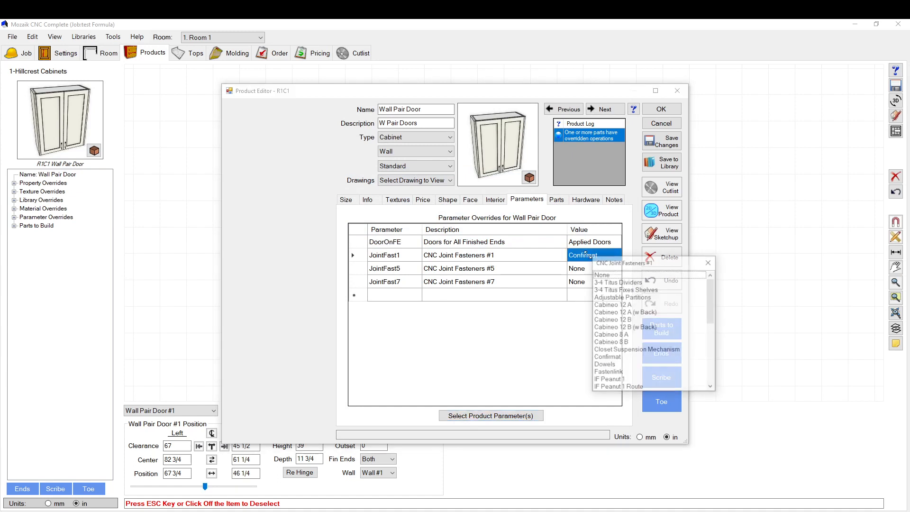
left_click(709, 261)
left_click(385, 282)
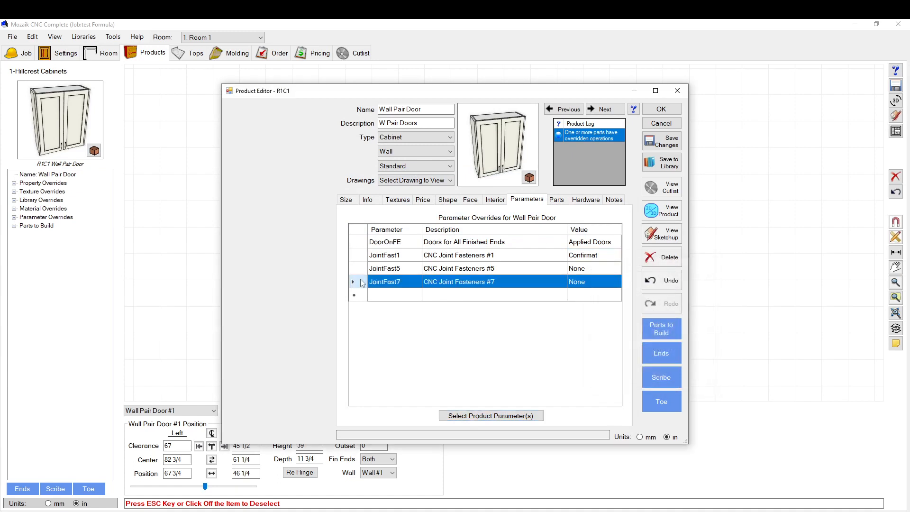
left_click(661, 124)
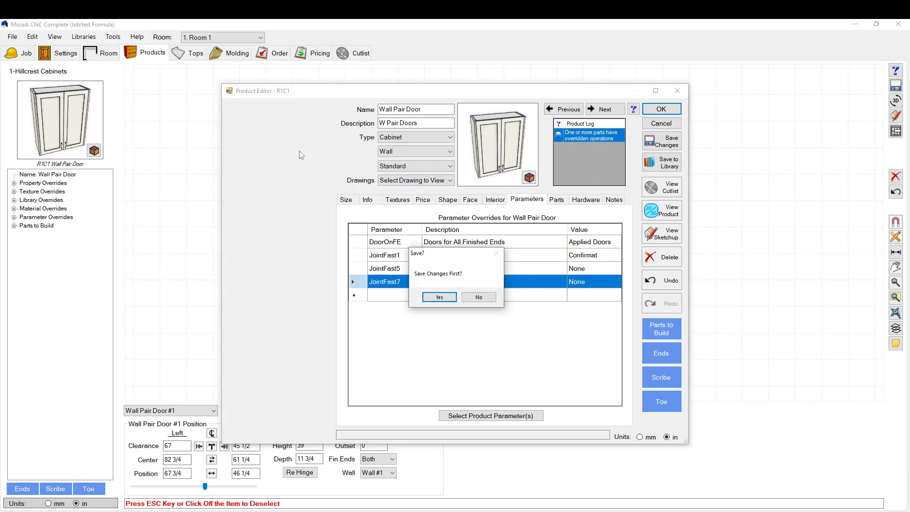
left_click(489, 297)
Step: Review the 1-Hillcrest Cabinets job parameters for fasteners, including the options for JointFast4, and close them
left_click(32, 36)
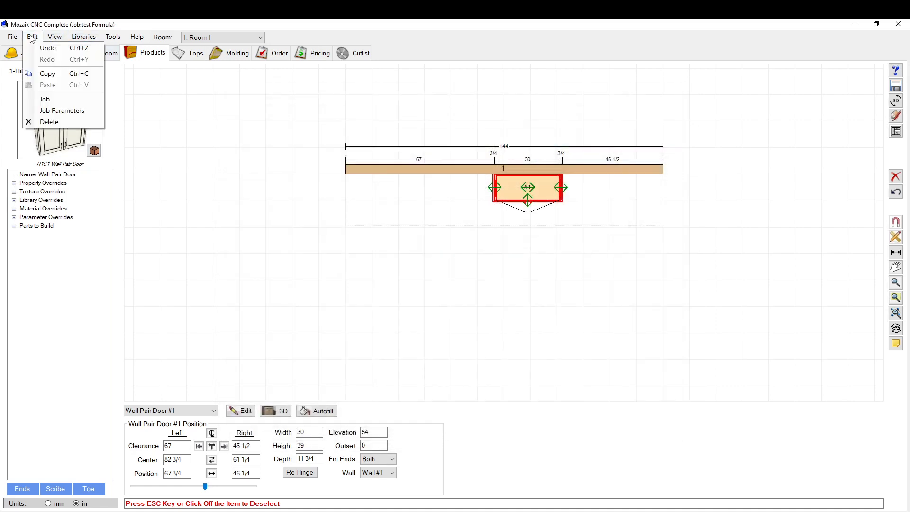
left_click(56, 111)
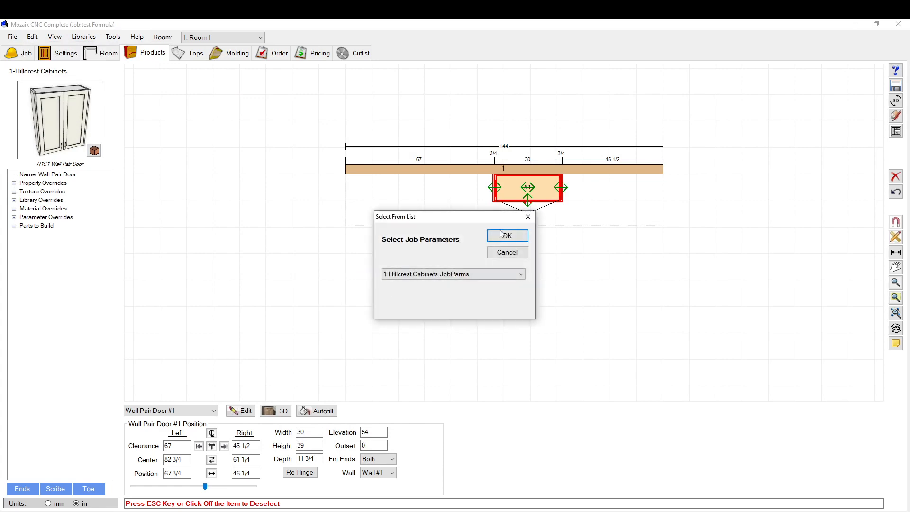
left_click(510, 237)
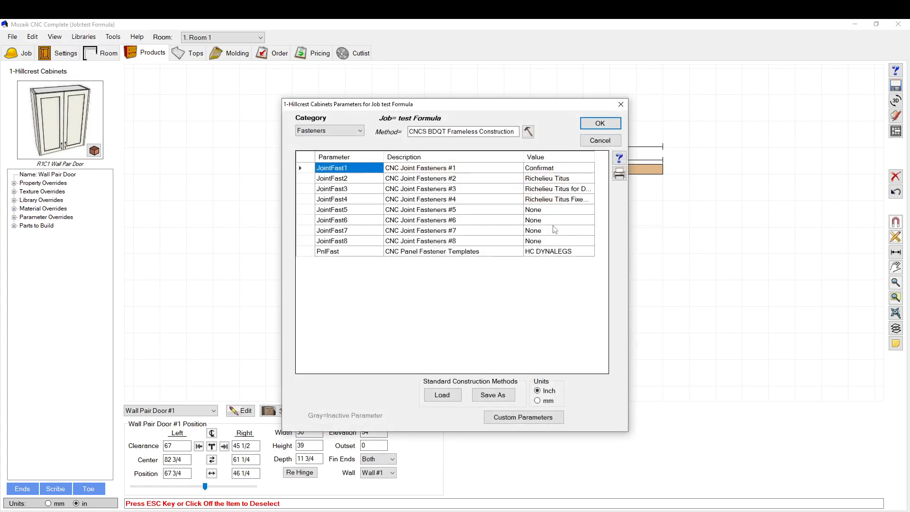
left_click(552, 199)
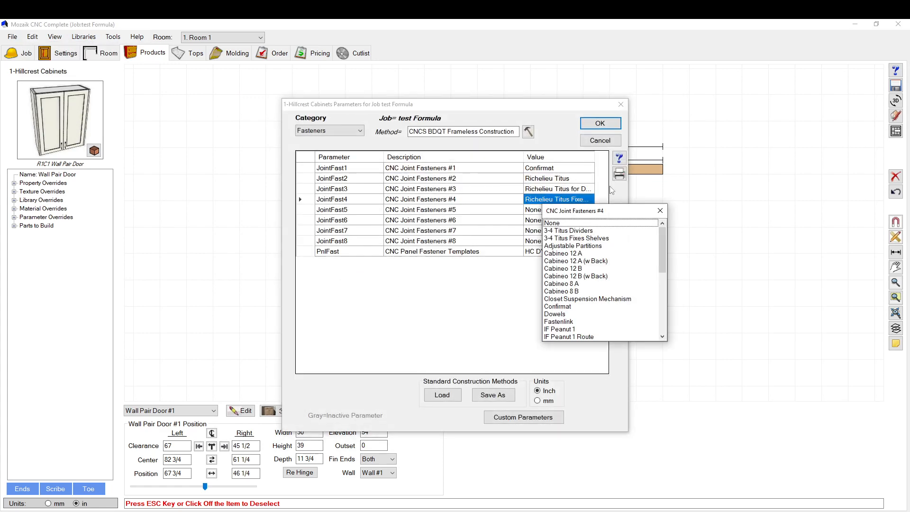
left_click(600, 123)
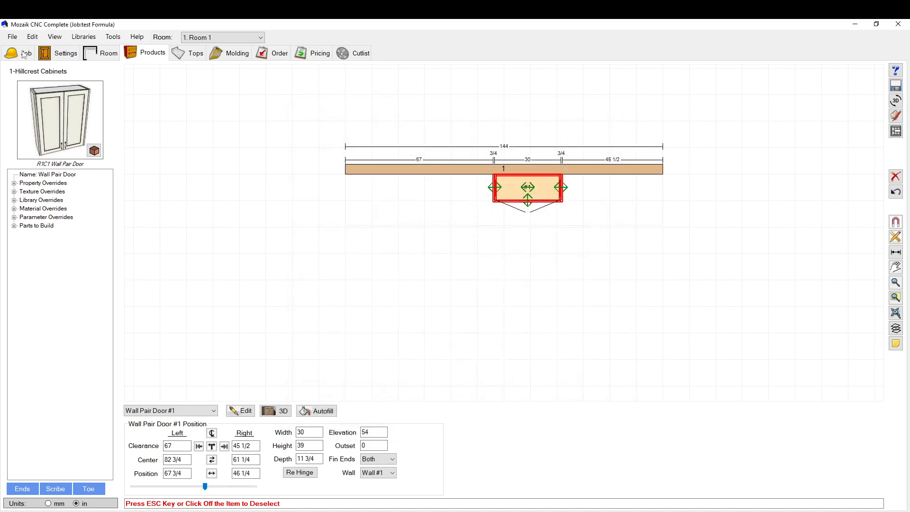
Step: Review the library-level fastener parameters of 1-Hillcrest Cabinets, including the JointFast3 options, and leave the library editor without changes
left_click(85, 37)
left_click(93, 49)
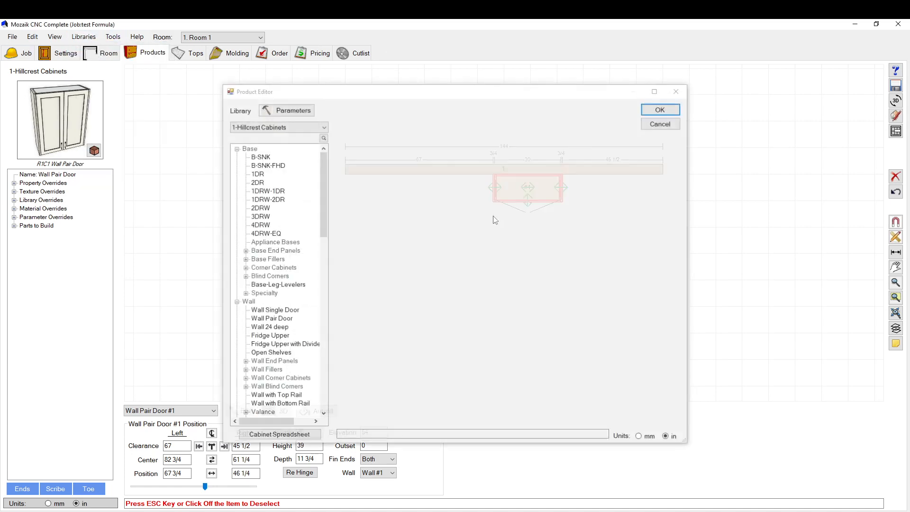
left_click(284, 111)
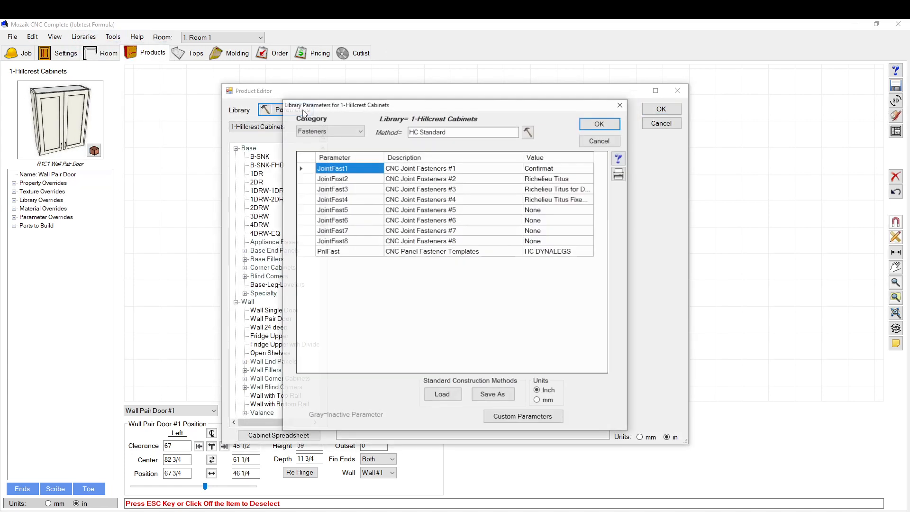
left_click(566, 189)
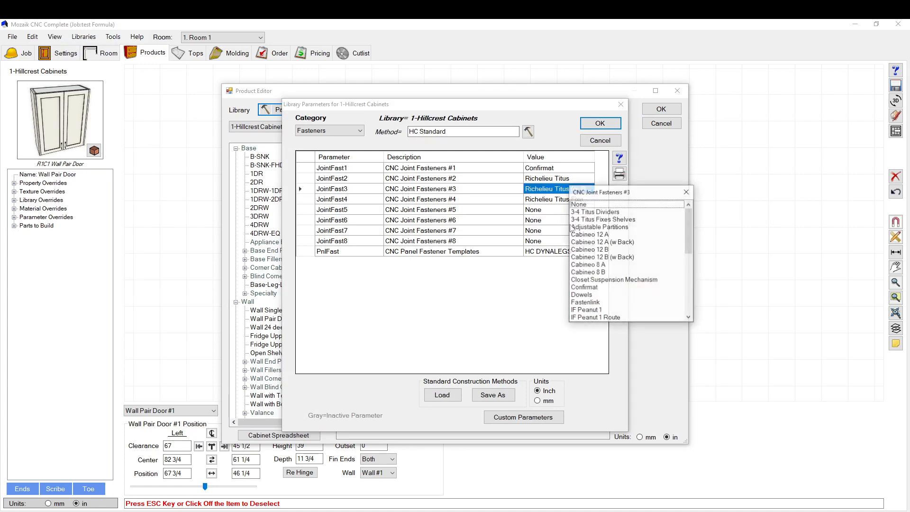
left_click(686, 192)
left_click(600, 140)
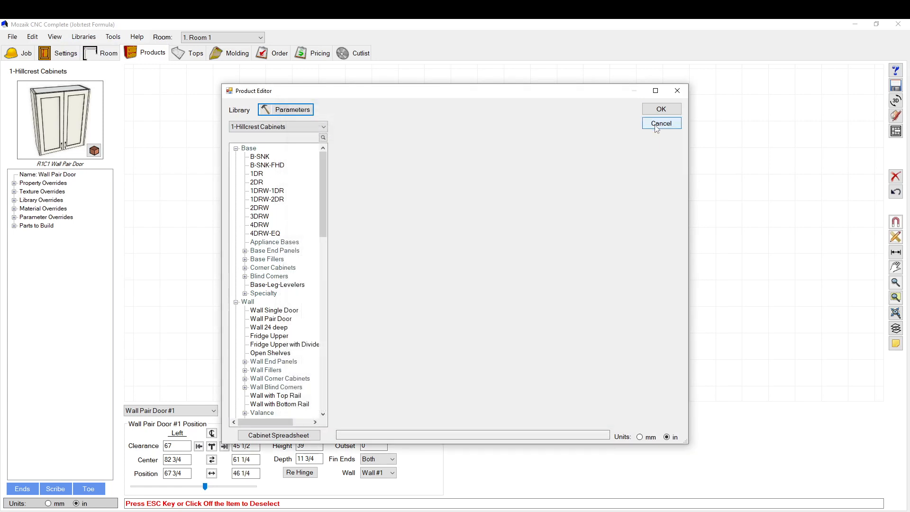
left_click(657, 127)
Step: Open the 3DRW base cabinet in the product library and set its DoorOnFE parameter override to Applied Doors
left_click(83, 37)
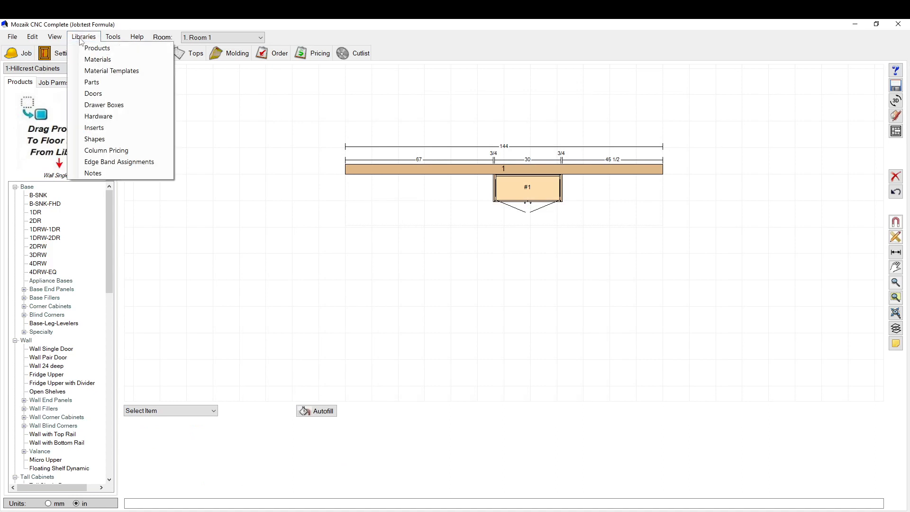
left_click(142, 47)
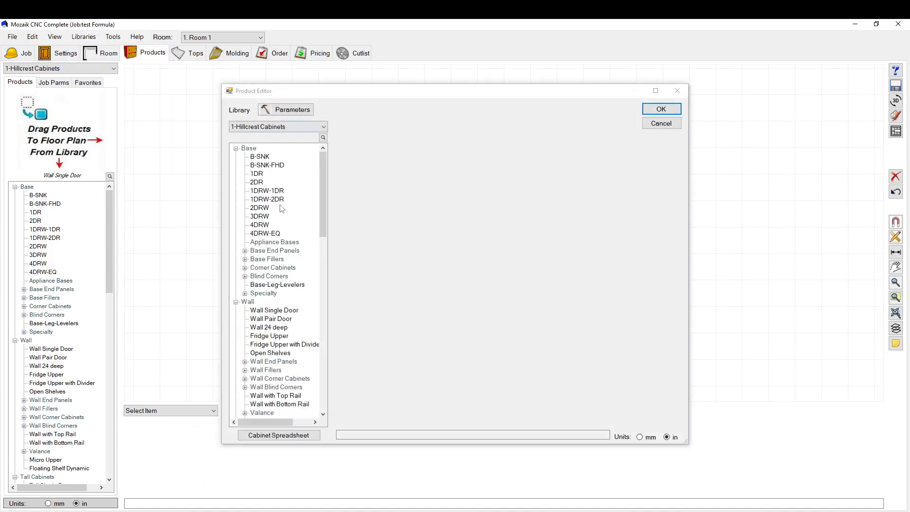
left_click(267, 217)
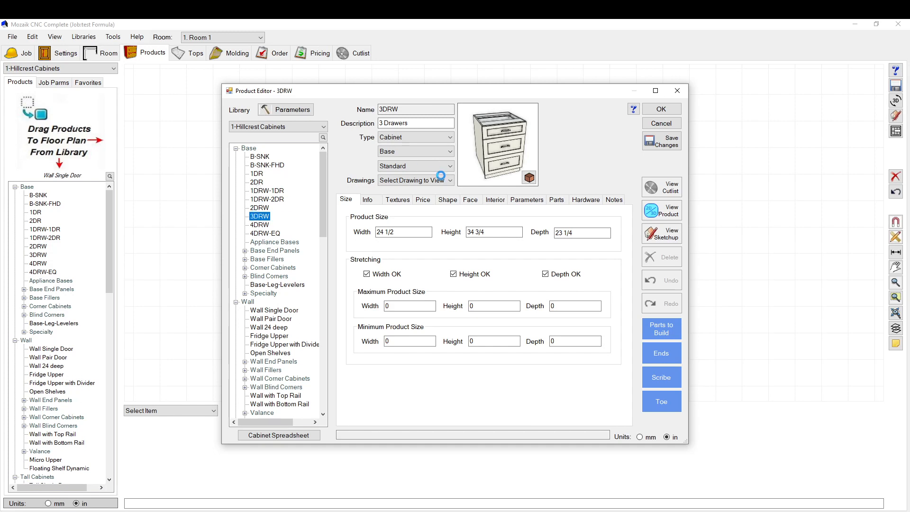
left_click(523, 201)
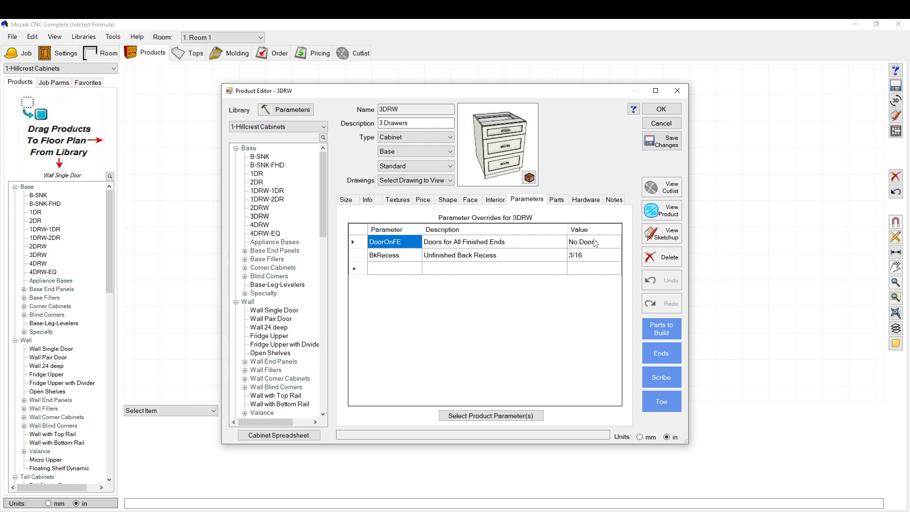
mouse_move(510, 158)
left_mouse_down()
mouse_move(495, 160)
mouse_move(513, 160)
left_mouse_up()
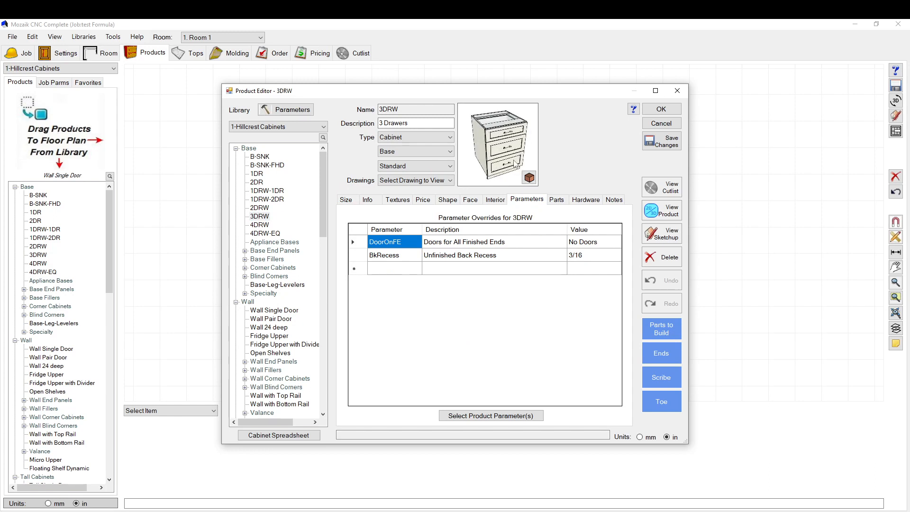
left_click(581, 242)
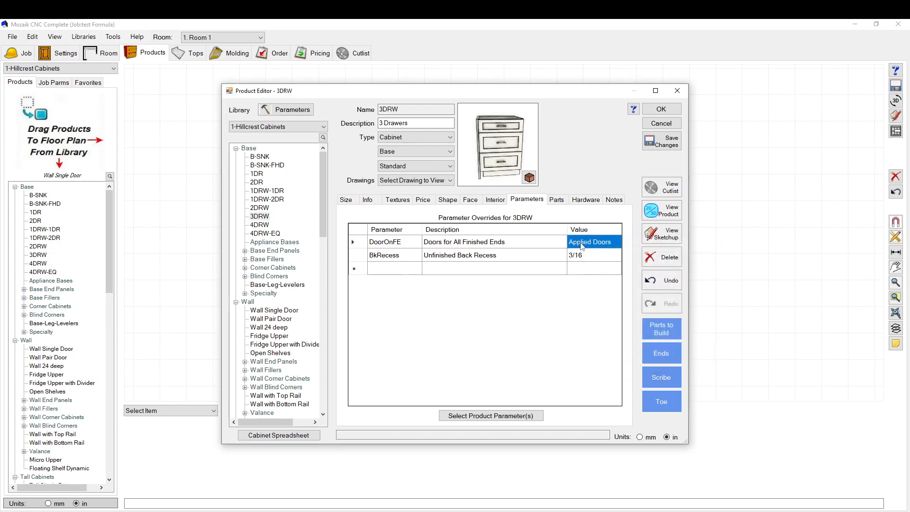
Step: Inspect the 3DRW cabinet's selectable fastener parameters and its 3D preview, and leave the library editor without saving
left_click(516, 412)
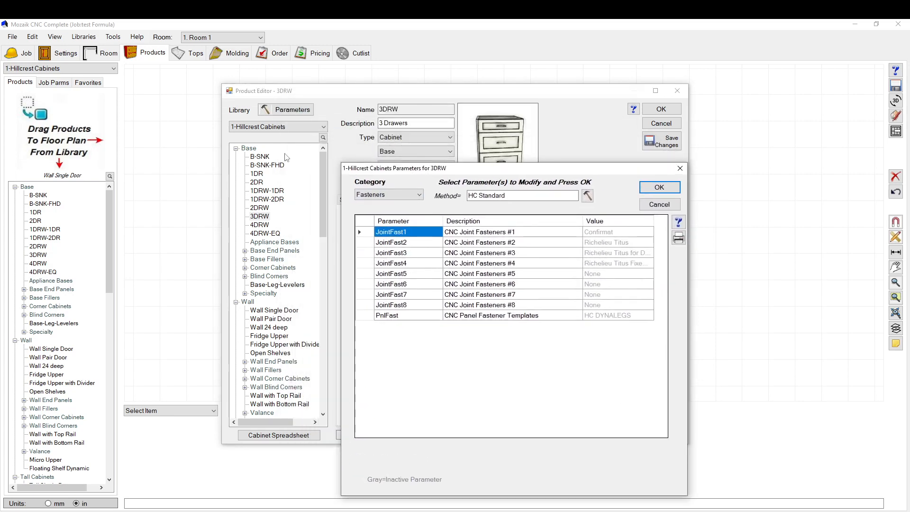
left_click(658, 203)
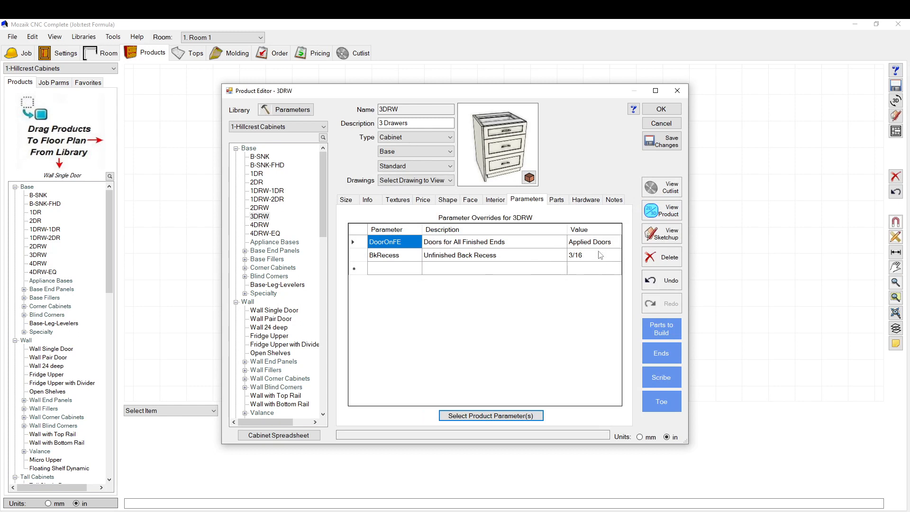
mouse_move(510, 139)
left_mouse_down()
mouse_move(493, 152)
mouse_move(536, 134)
mouse_move(519, 151)
left_mouse_up()
scroll(488, 144, "up", 3)
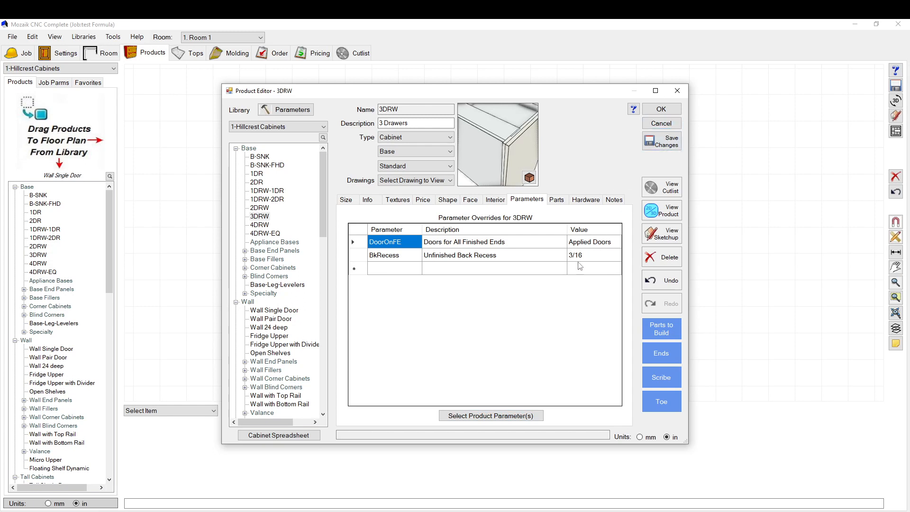
left_click(670, 128)
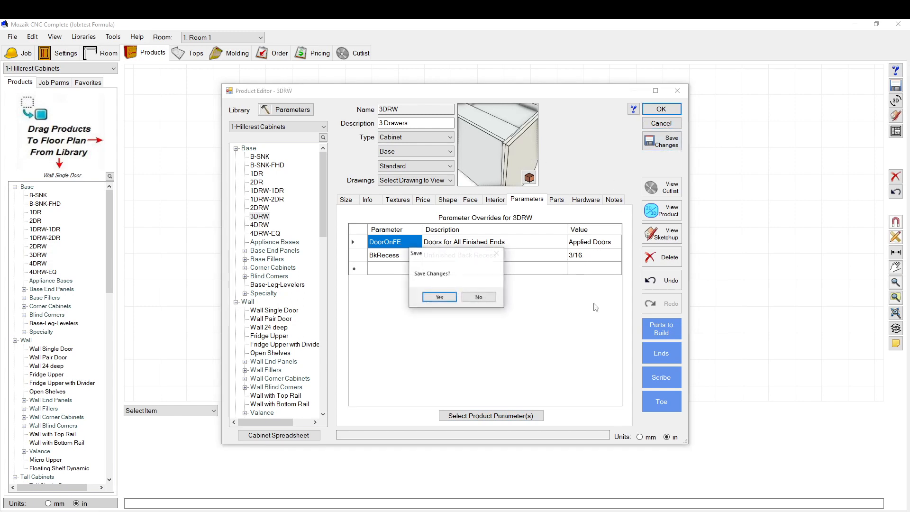
left_click(478, 298)
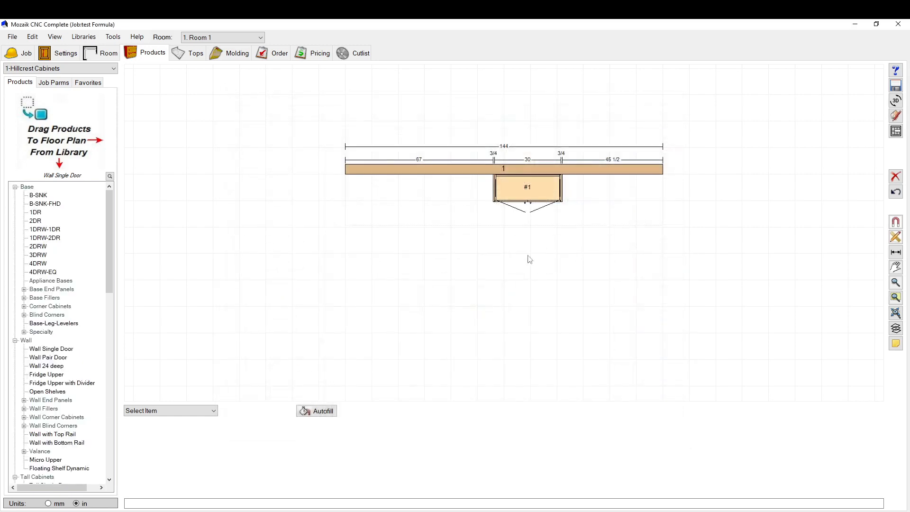
Step: Move the wall pair door cabinet along wall 1 to a left clearance of about 52 in
left_click(500, 185)
left_click_drag(511, 184, 457, 186)
Step: Open the wall pair door cabinet's selectable product parameters and list the Doors category
double_click(462, 189)
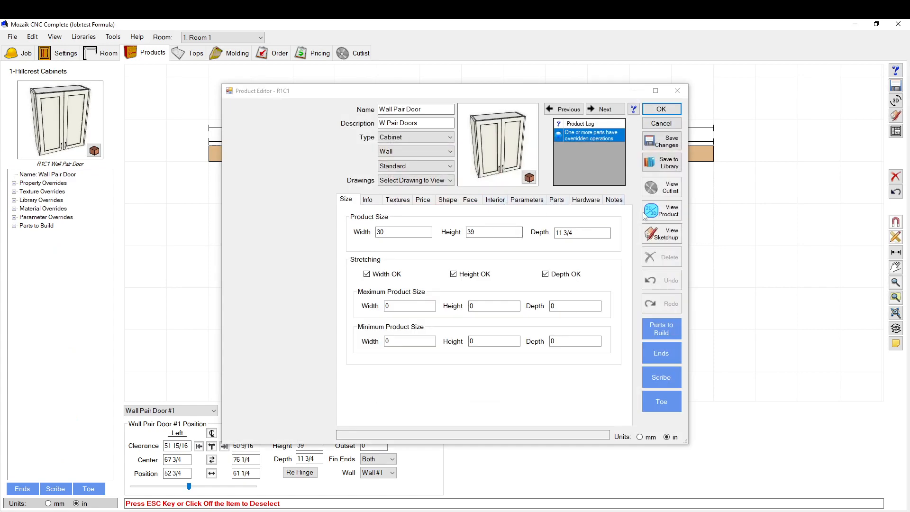
left_click(527, 200)
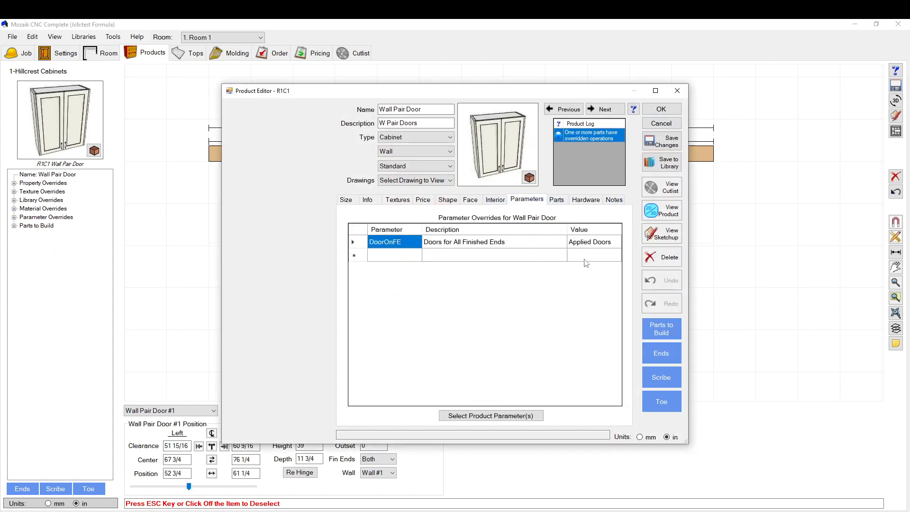
left_click(484, 416)
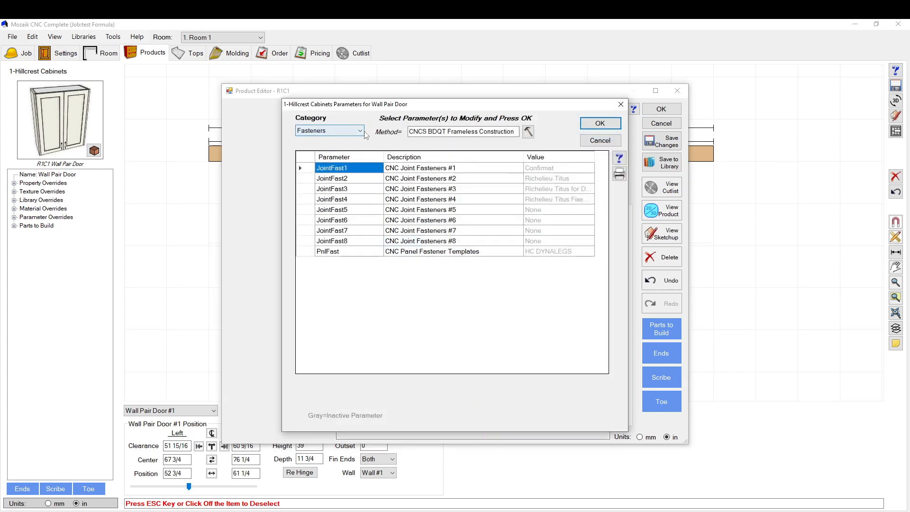
left_click(301, 168)
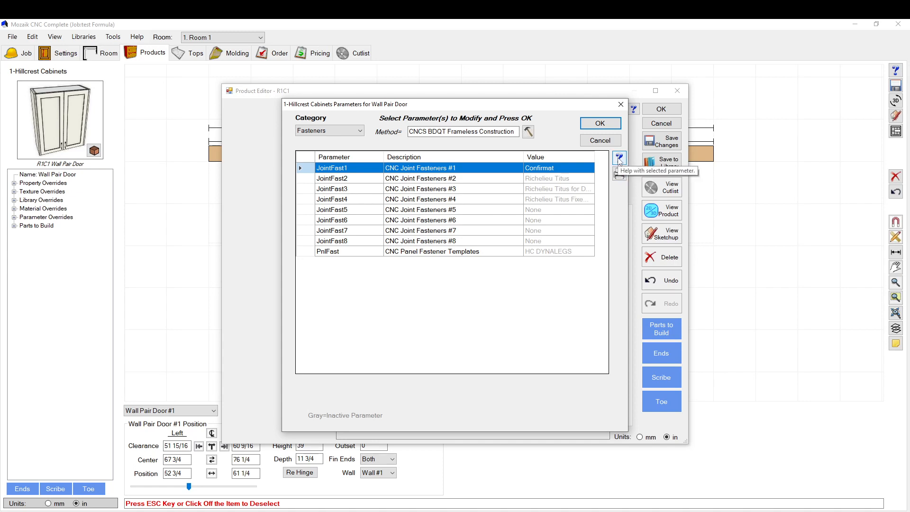
left_click(361, 132)
left_click(331, 141)
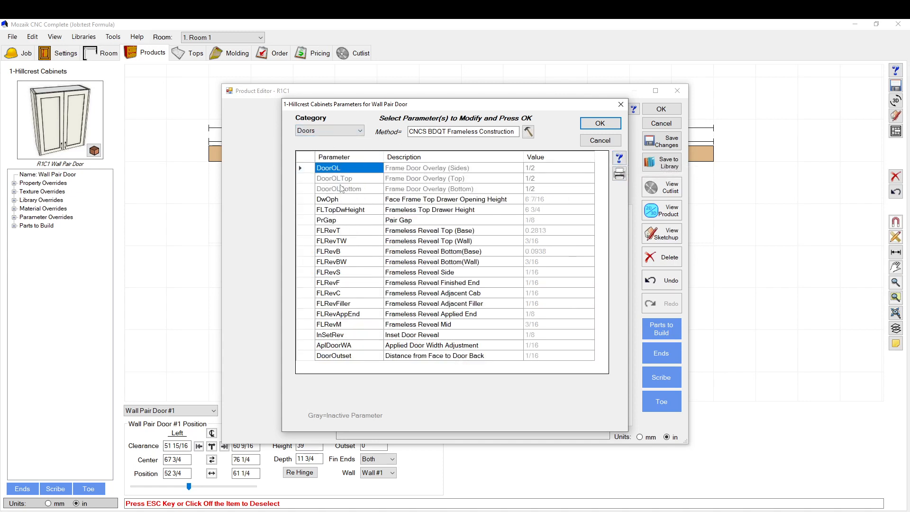
Step: Read the parameter help for DoorOL, the frame door overlay at the sides, and close it
left_click(308, 168)
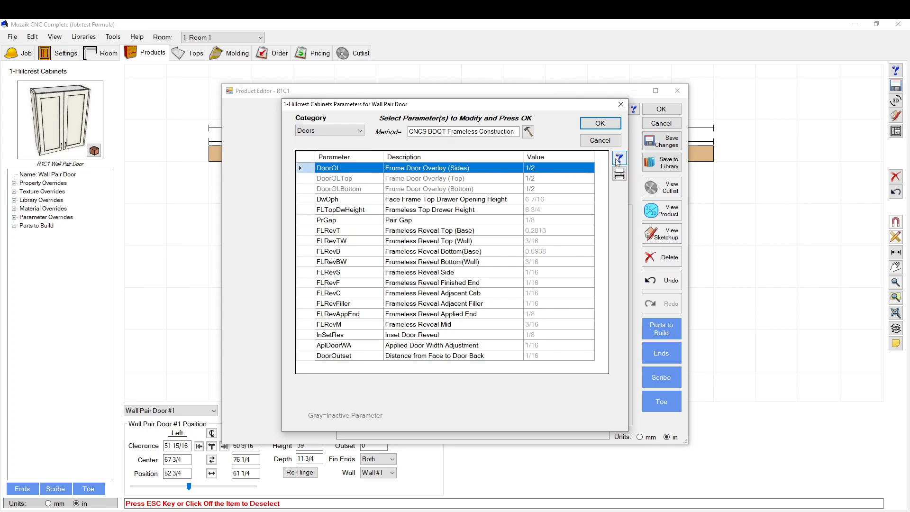
left_click(617, 160)
left_click_drag(419, 93, 621, 93)
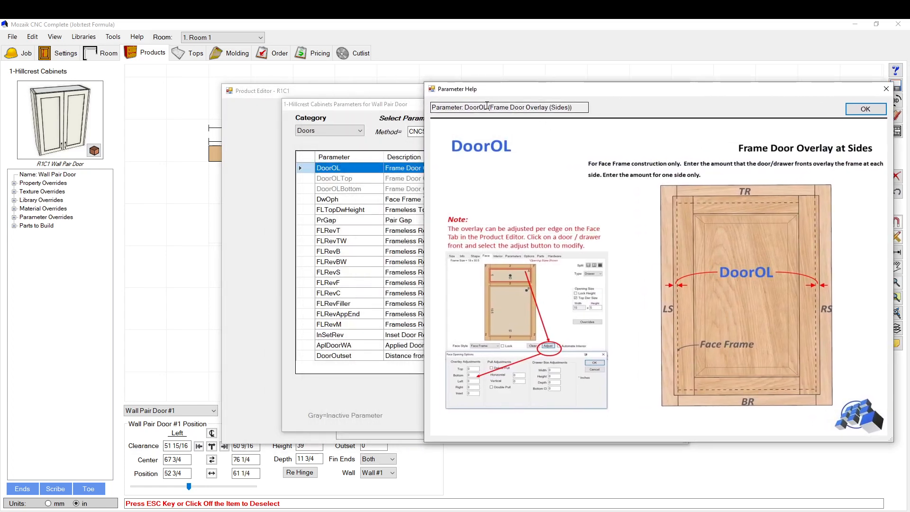
left_click_drag(488, 107, 546, 107)
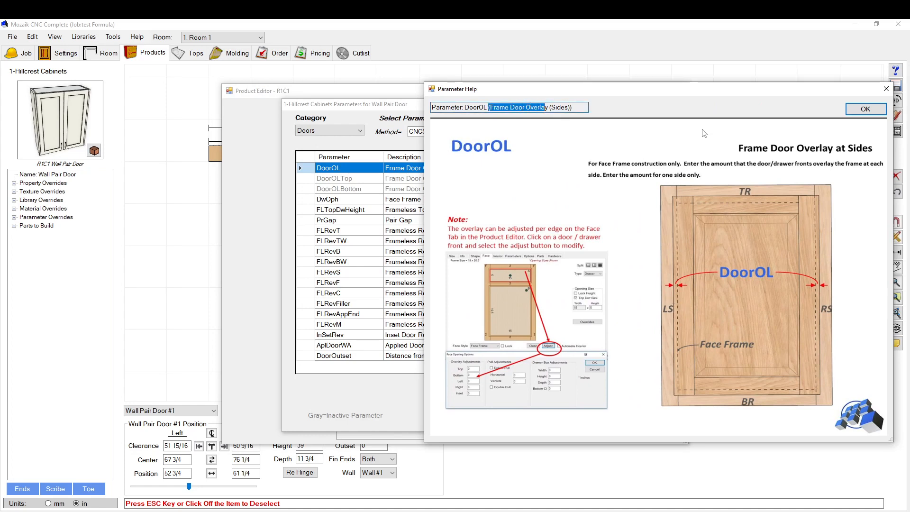
left_click_drag(712, 96, 499, 126)
left_click(658, 141)
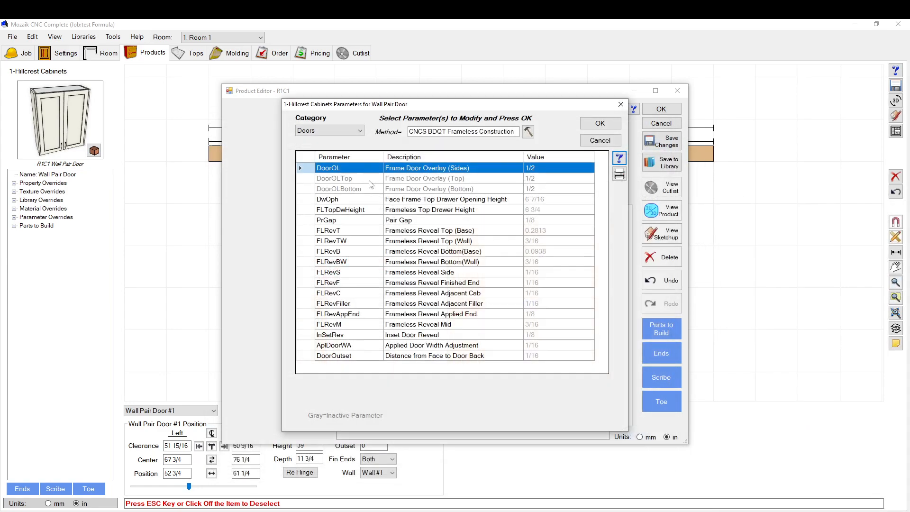
Step: Read the parameter help for the top and bottom frame door overlays, DoorOLTop and DoorOLBottom
left_click(303, 179)
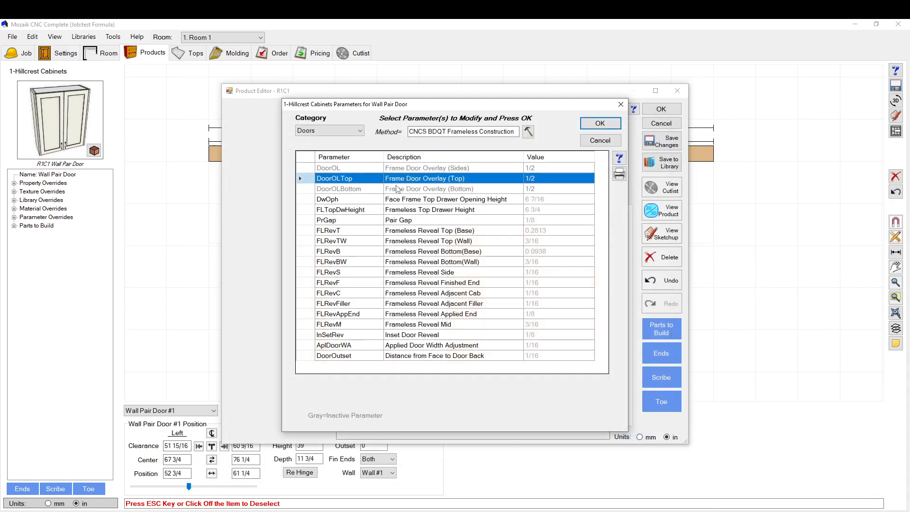
left_click(619, 157)
left_click_drag(461, 98, 492, 194)
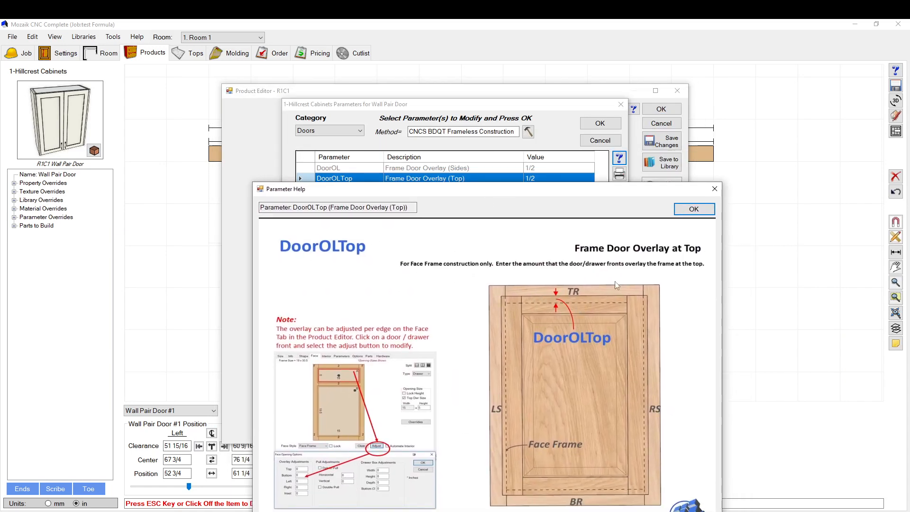
left_click(714, 189)
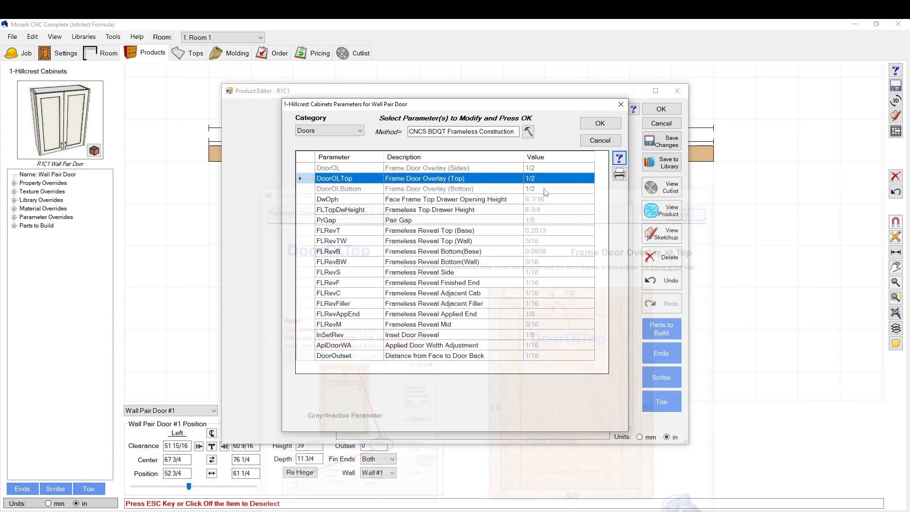
left_click(323, 187)
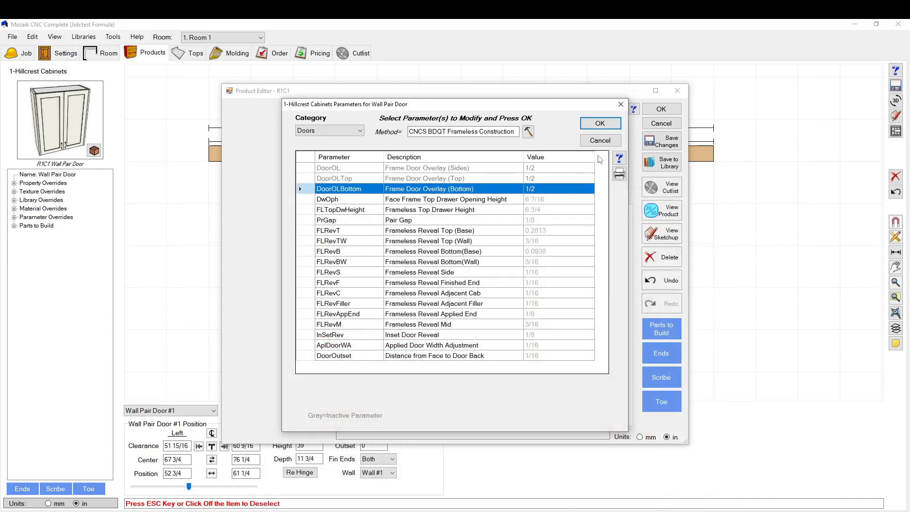
left_click(619, 159)
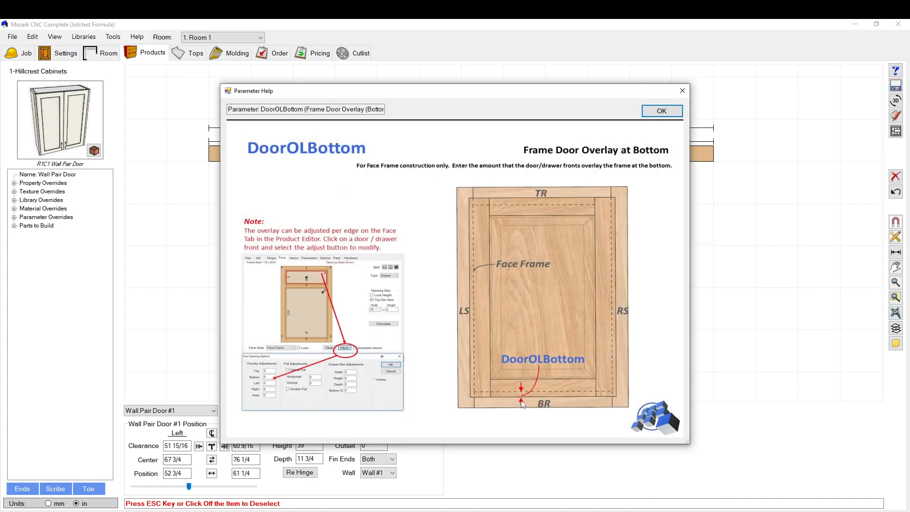
left_click(681, 91)
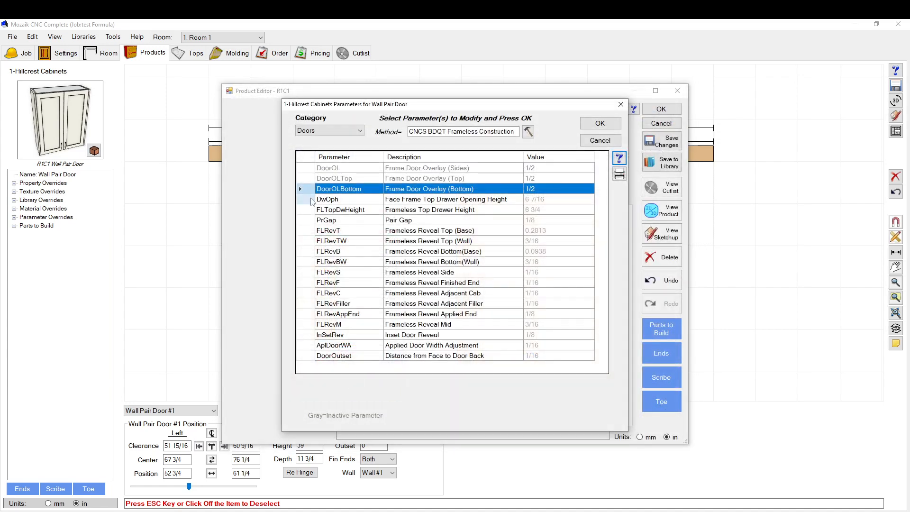
Step: Read the parameter help for the top drawer sizes DwOph (face frame opening) and FLTopDwHeight (frameless height)
left_click(312, 199)
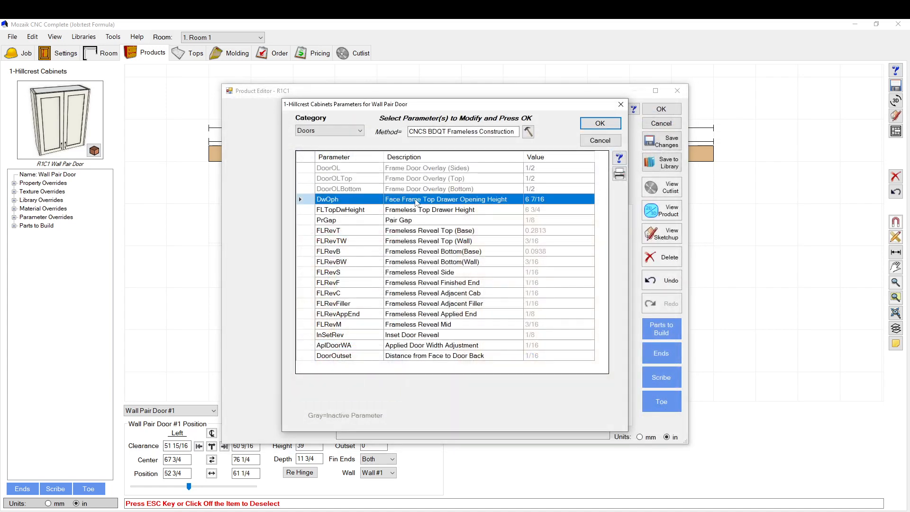
left_click(618, 160)
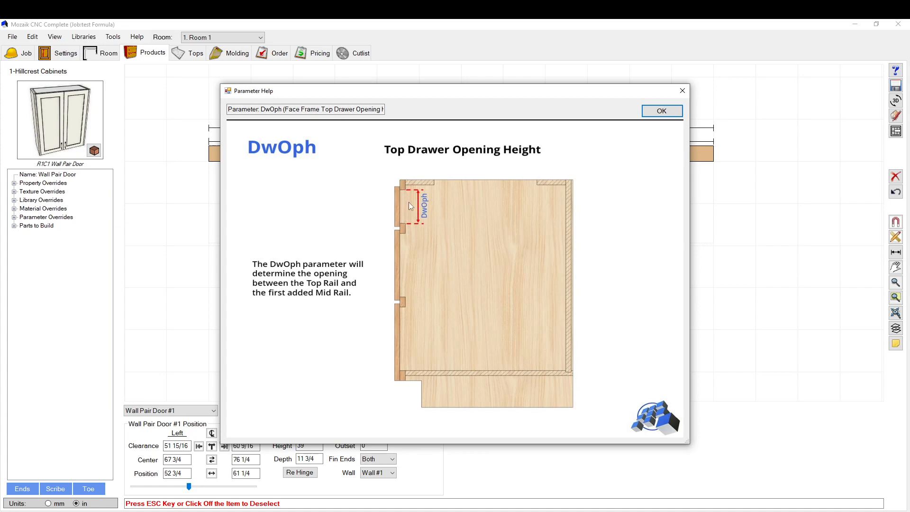
left_click(682, 91)
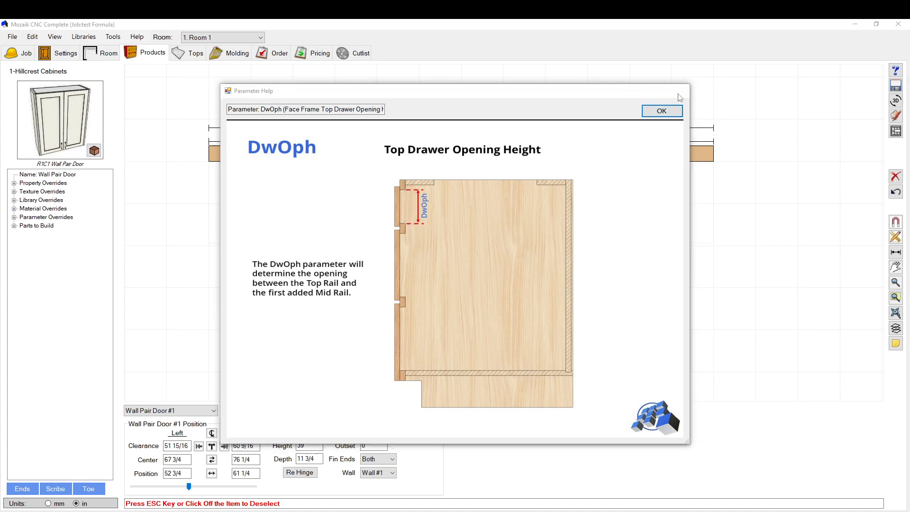
left_click(301, 208)
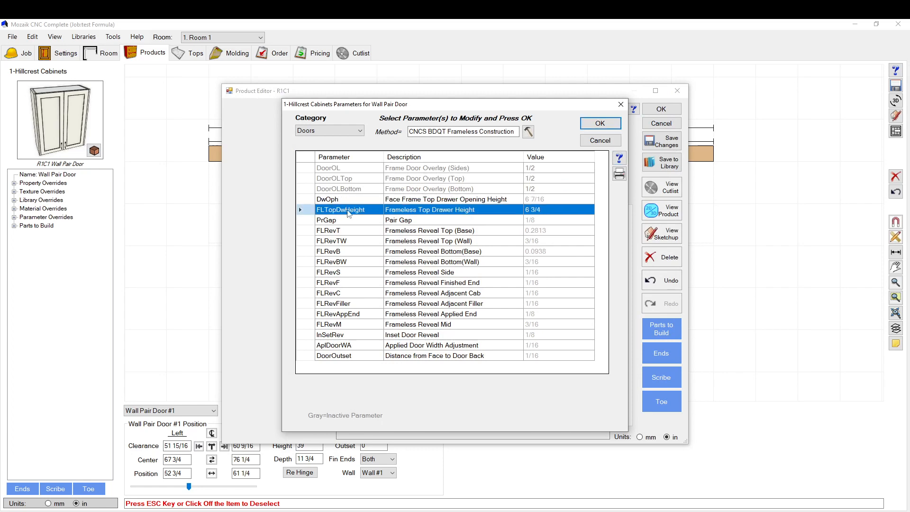
left_click(617, 159)
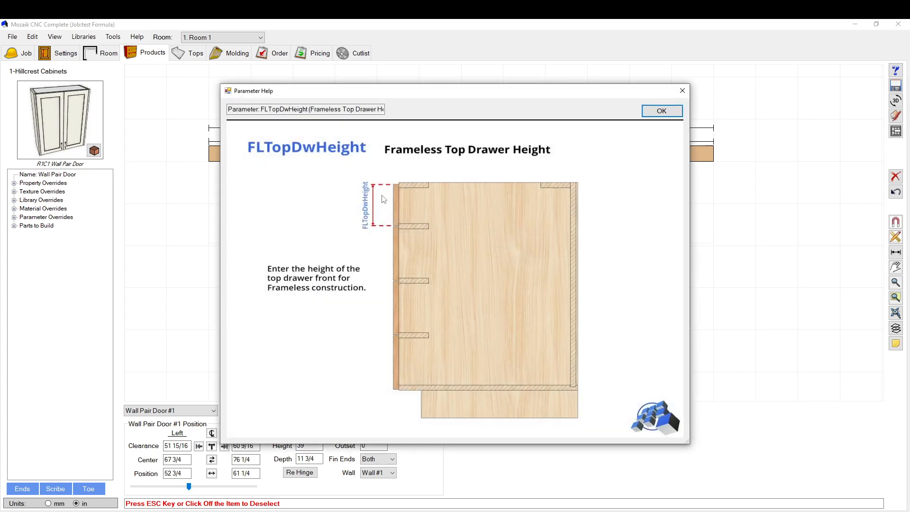
left_click(682, 92)
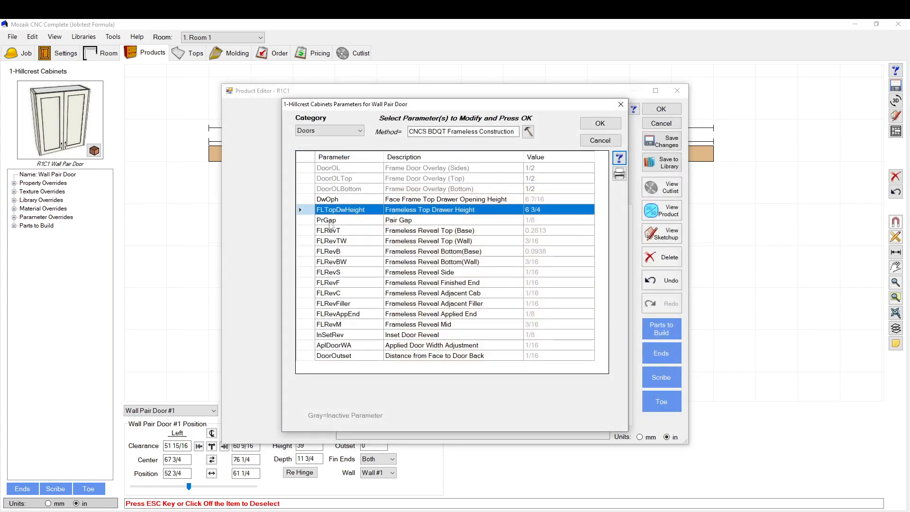
Step: Read the parameter help for PrGap, the gap between a pair of doors
left_click(306, 220)
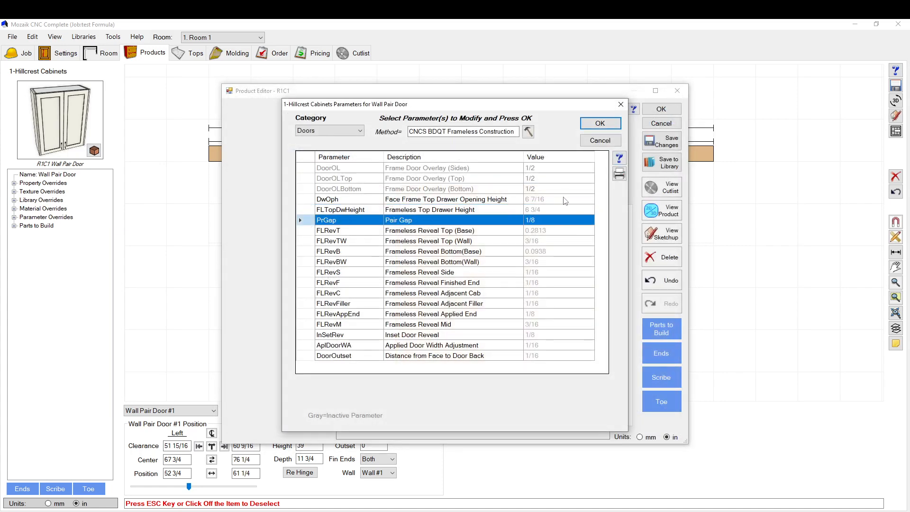
left_click(619, 159)
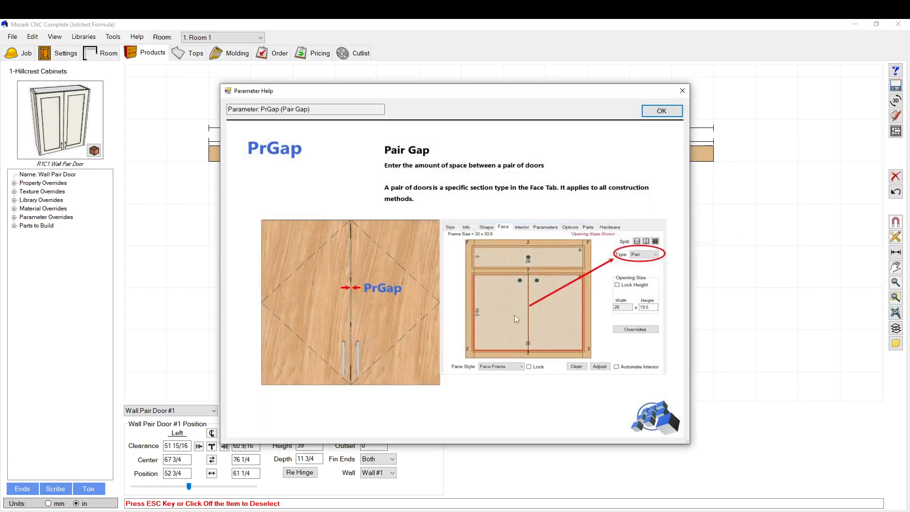
left_click(664, 109)
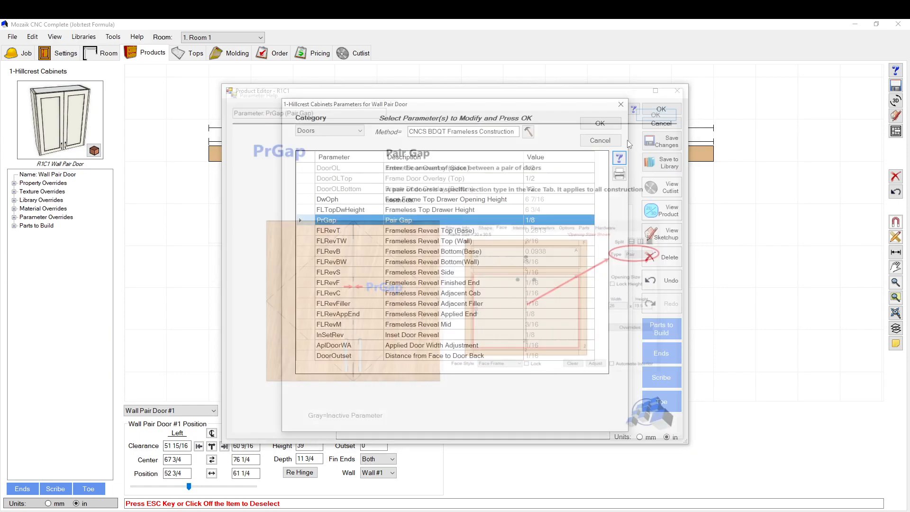
Step: Read the parameter help for the frameless top reveals, FLRevT for base cabinets and FLRevTW for wall cabinets
left_click(418, 231)
left_click(311, 230)
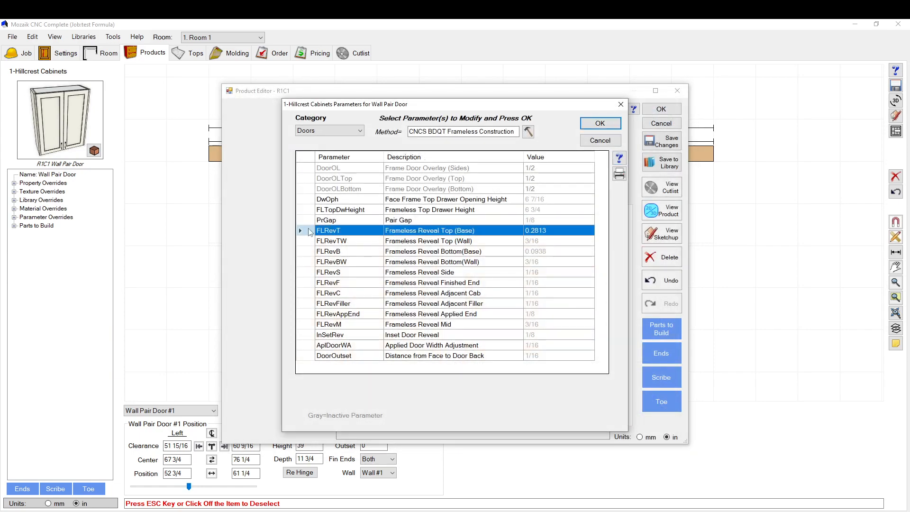
left_click(619, 158)
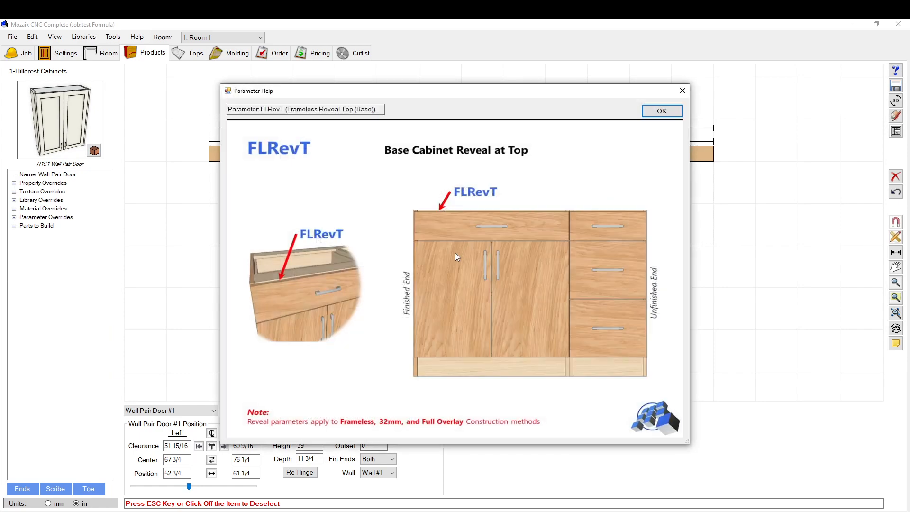
left_click(661, 111)
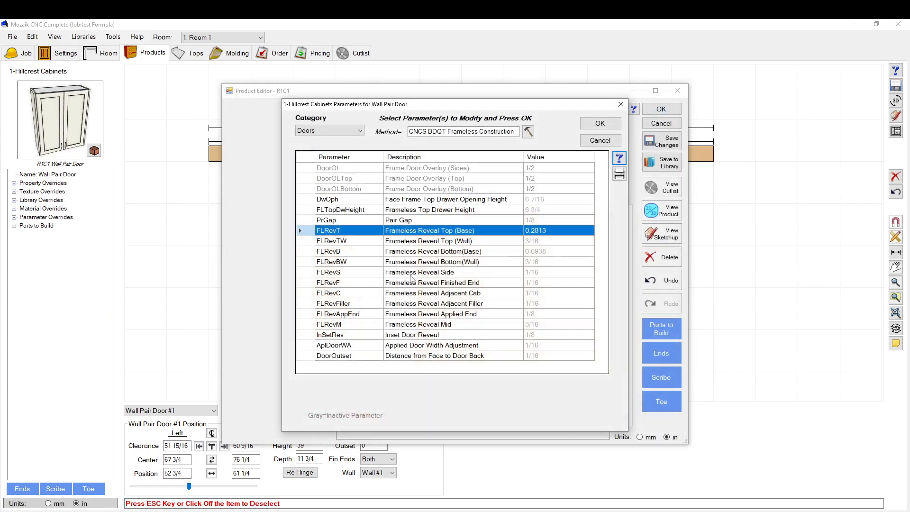
key("Down")
left_click(619, 157)
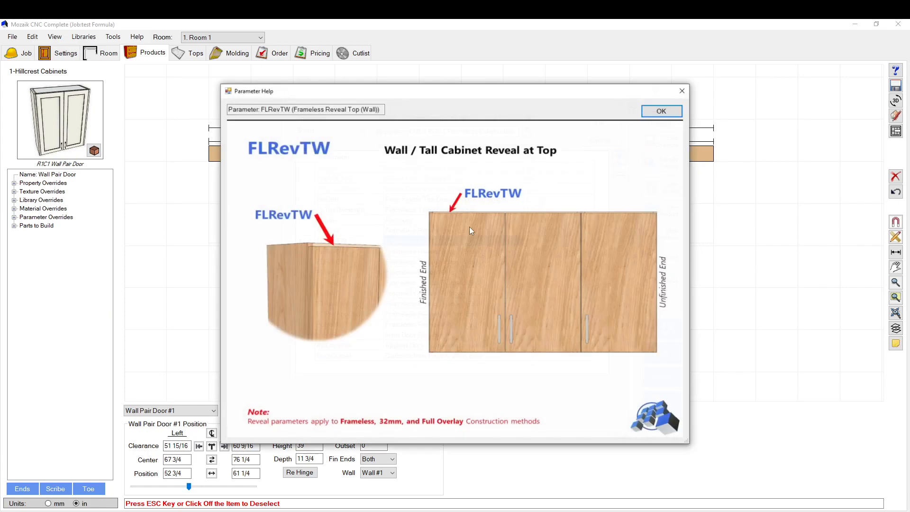
left_click(661, 110)
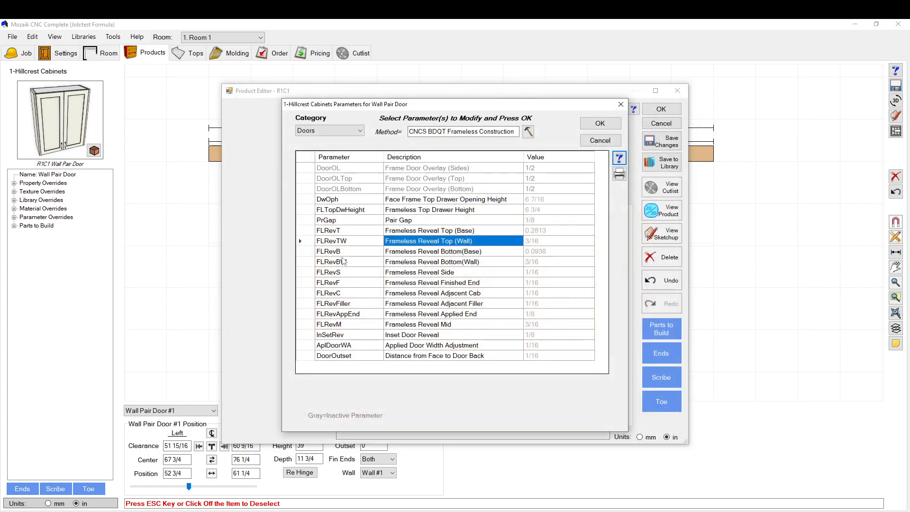
Step: Read the parameter help for the frameless bottom reveals, FLRevB for base cabinets and FLRevBW for wall cabinets
left_click(436, 252)
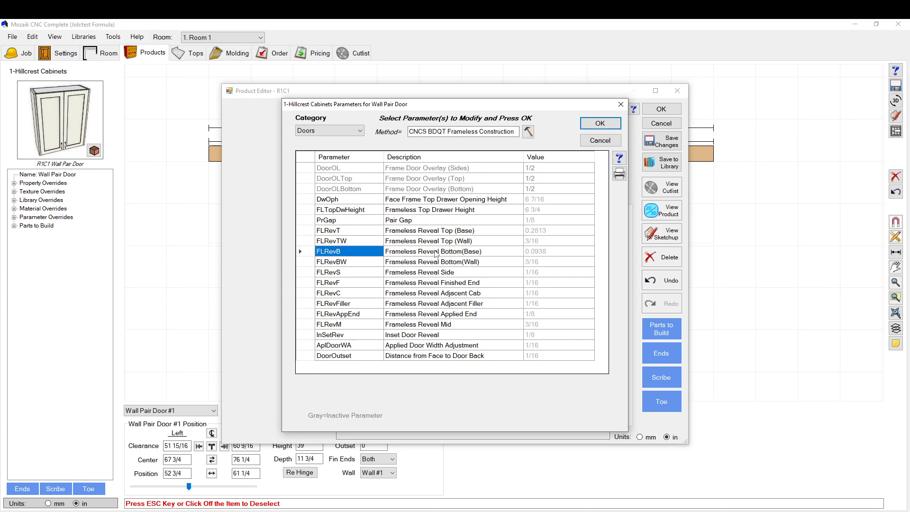
left_click(618, 158)
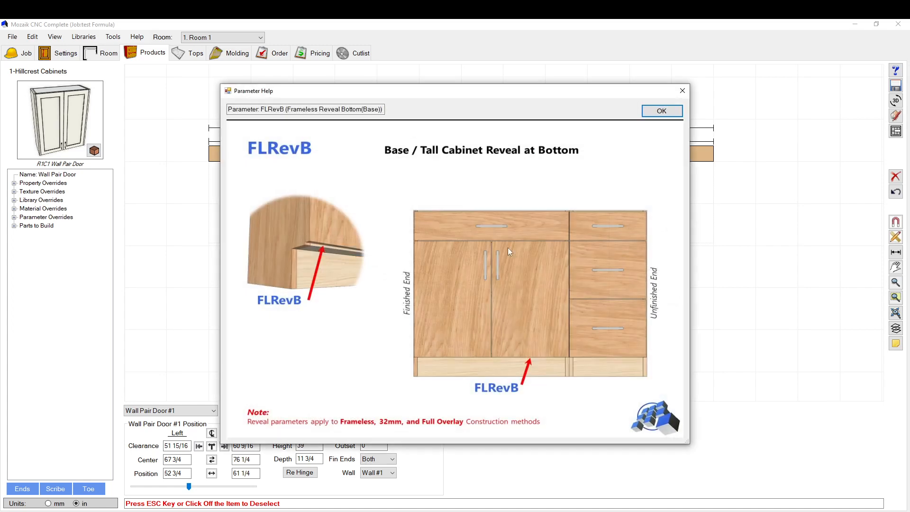
left_click(661, 111)
left_click(351, 263)
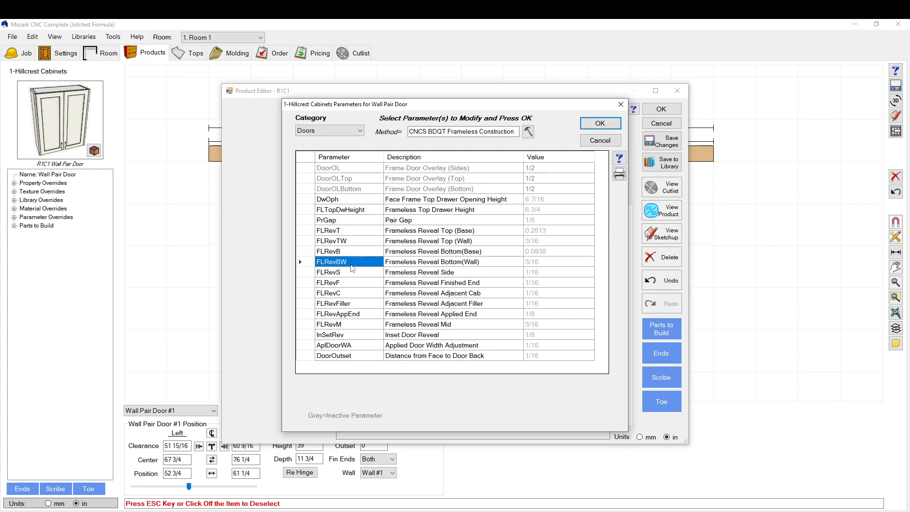
left_click(619, 158)
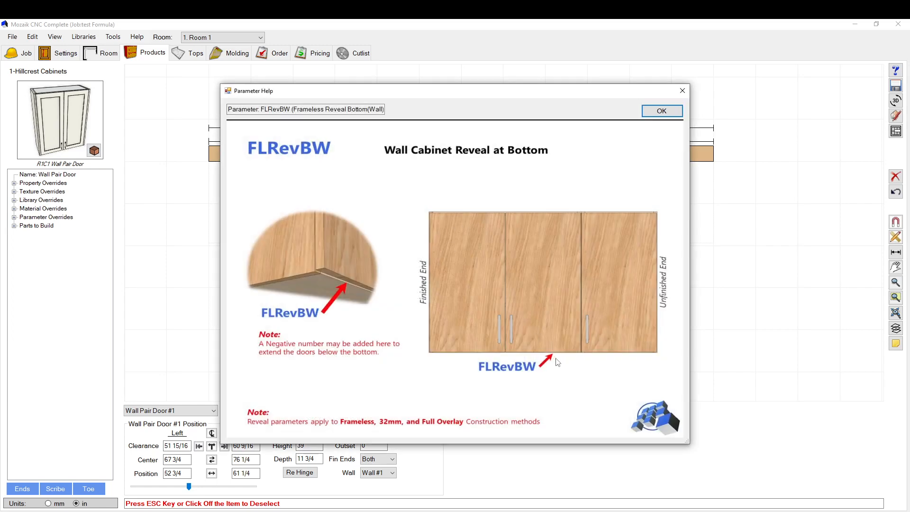
left_click(646, 111)
Step: Read the parameter help for FLRevS, the frameless reveal at an unfinished cabinet end
left_click(340, 275)
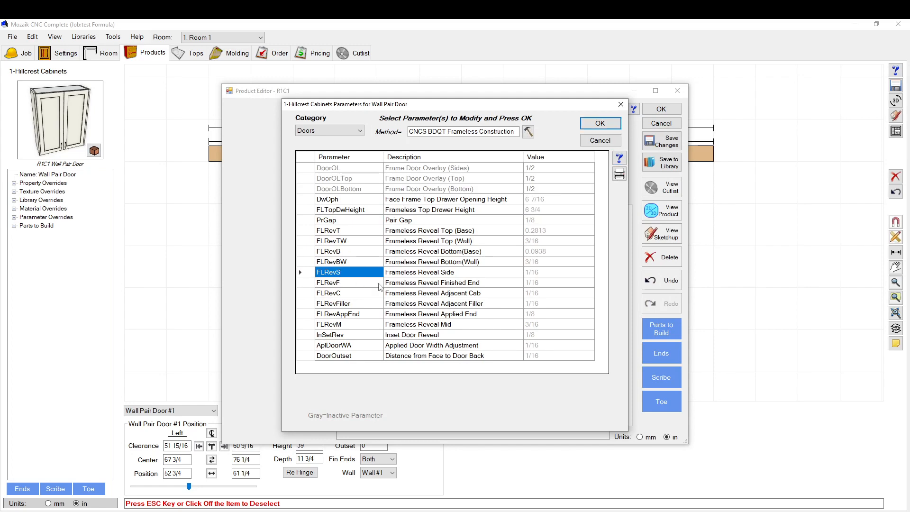
left_click(529, 273)
left_click(618, 158)
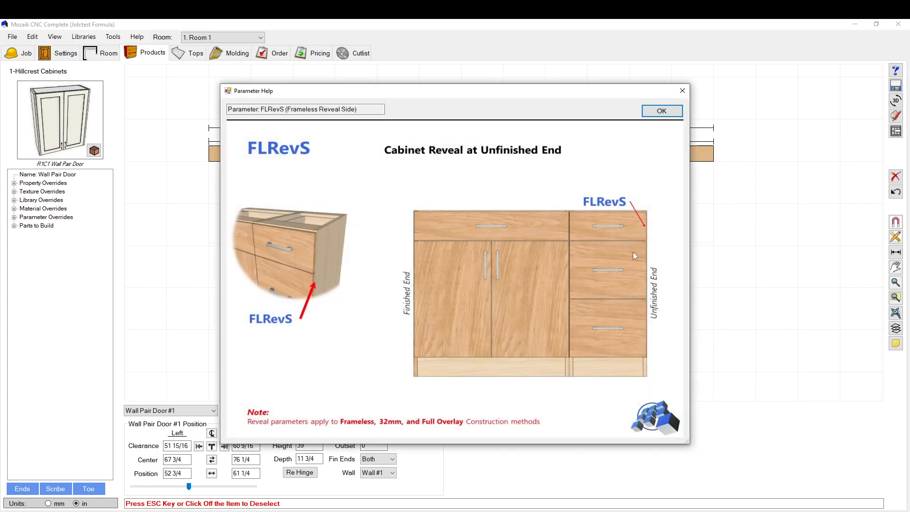
left_click(661, 111)
Step: Read the parameter help for FLRevF, the frameless reveal at a finished cabinet end
left_click(451, 283)
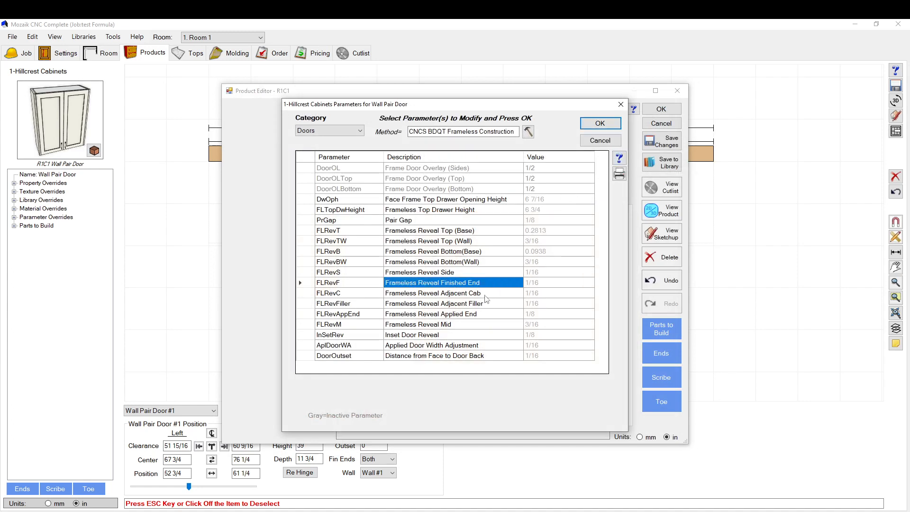
left_click(619, 158)
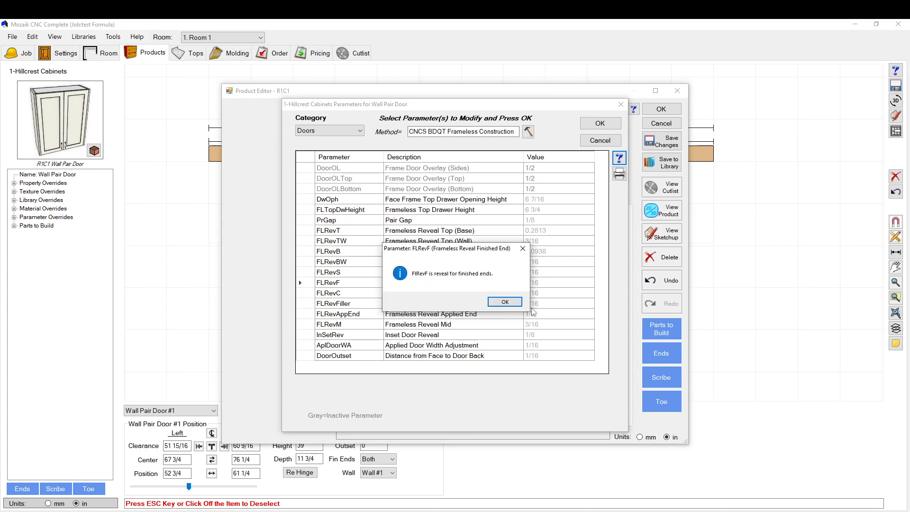
left_click(523, 249)
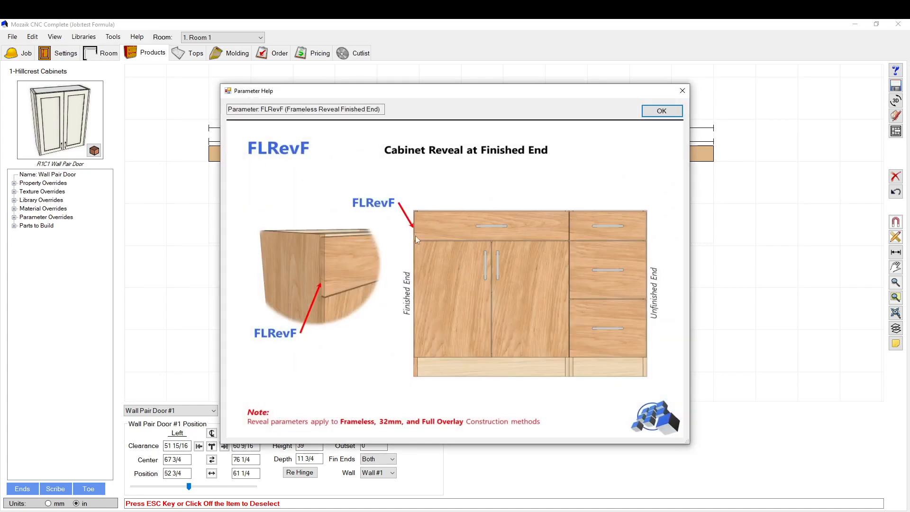
left_click_drag(467, 97, 551, 86)
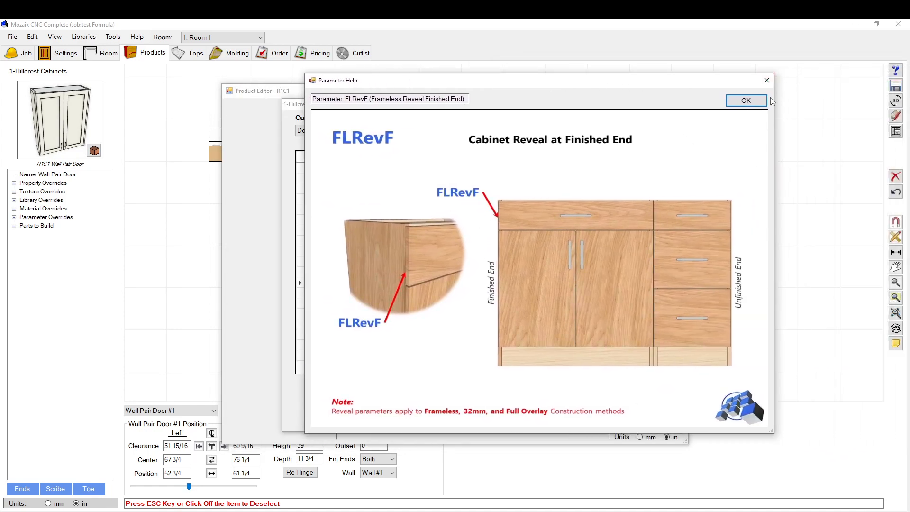
left_click(746, 101)
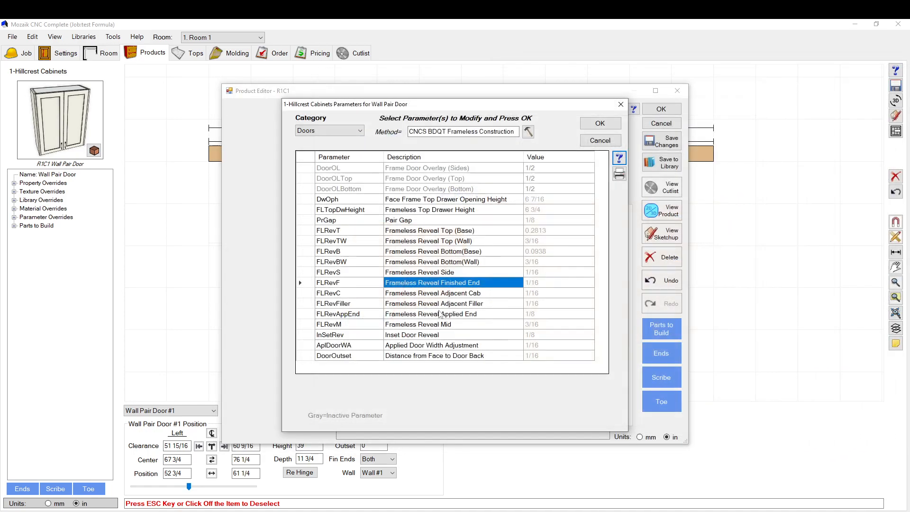
Step: Read the parameter help for FLRevC, the frameless reveal beside an adjacent cabinet
left_click(458, 295)
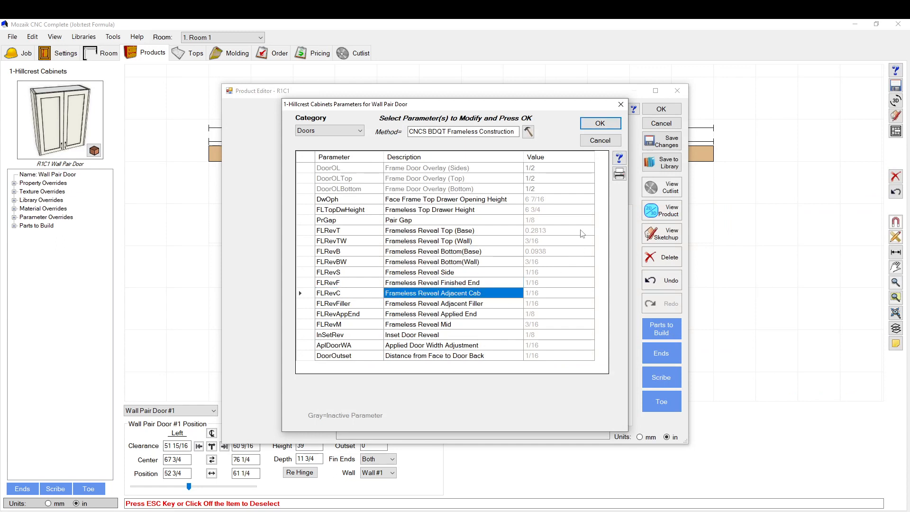
left_click(620, 158)
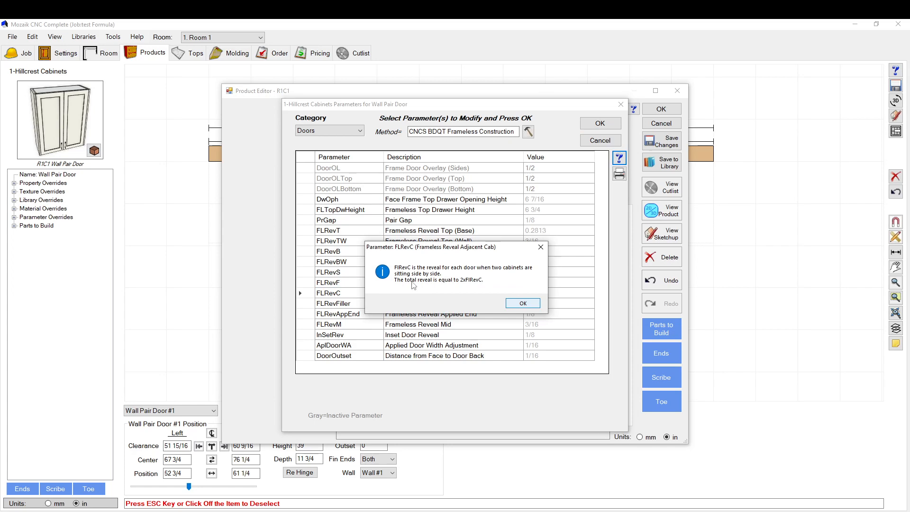
left_click(521, 303)
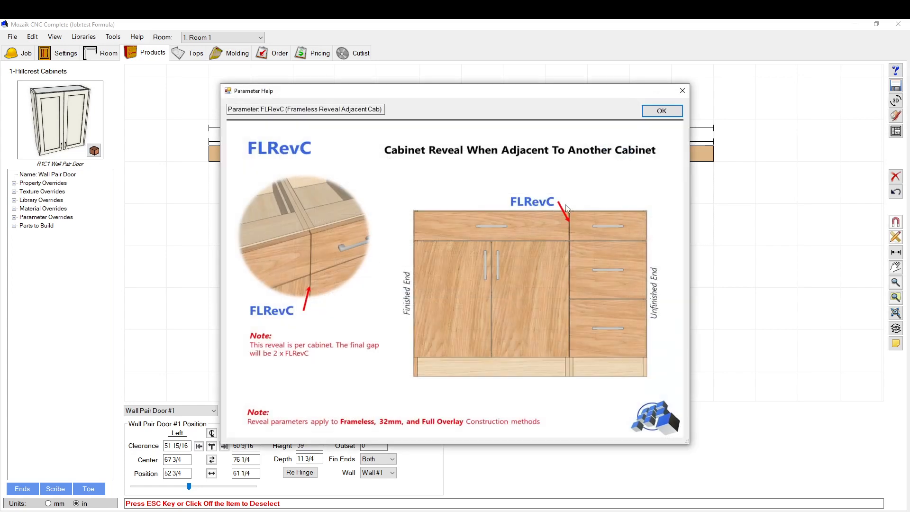
left_click(683, 90)
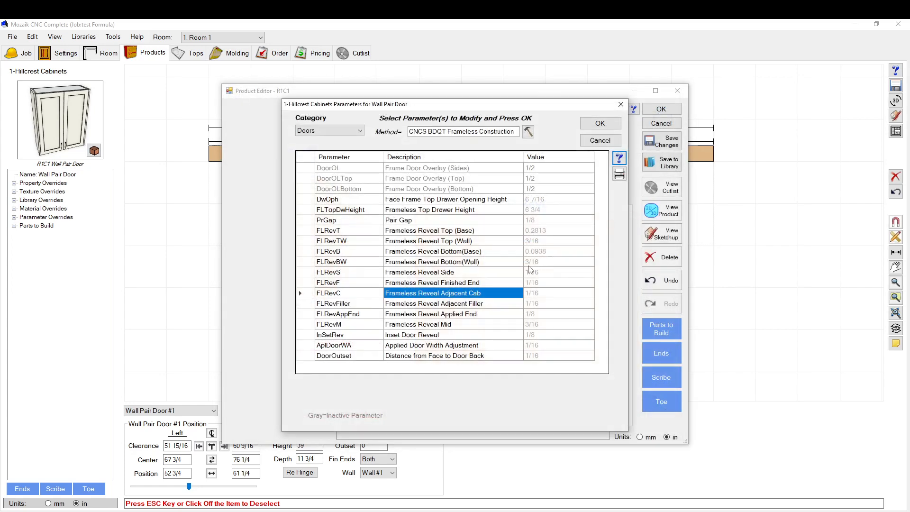
Step: Read the parameter help for the frameless reveals FLRevFiller (adjacent filler) and FLRevAppEnd (applied end)
left_click(356, 305)
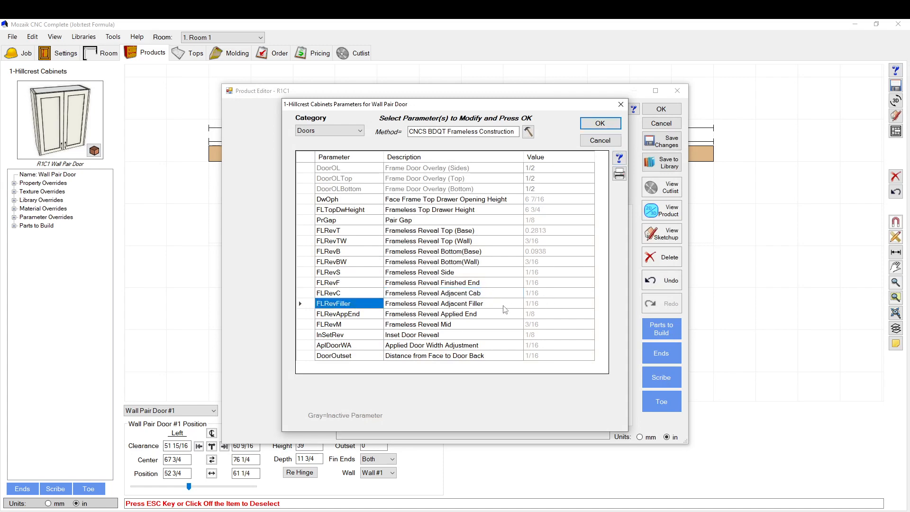
left_click(619, 158)
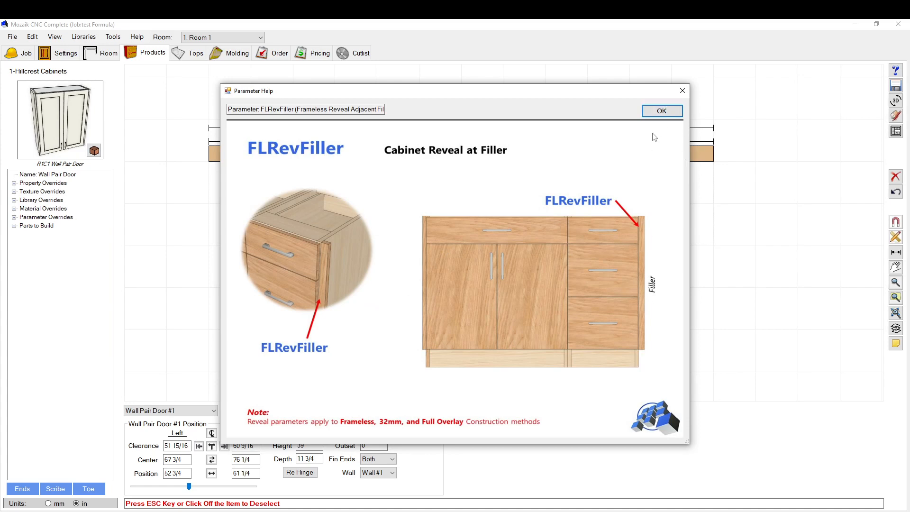
left_click(661, 111)
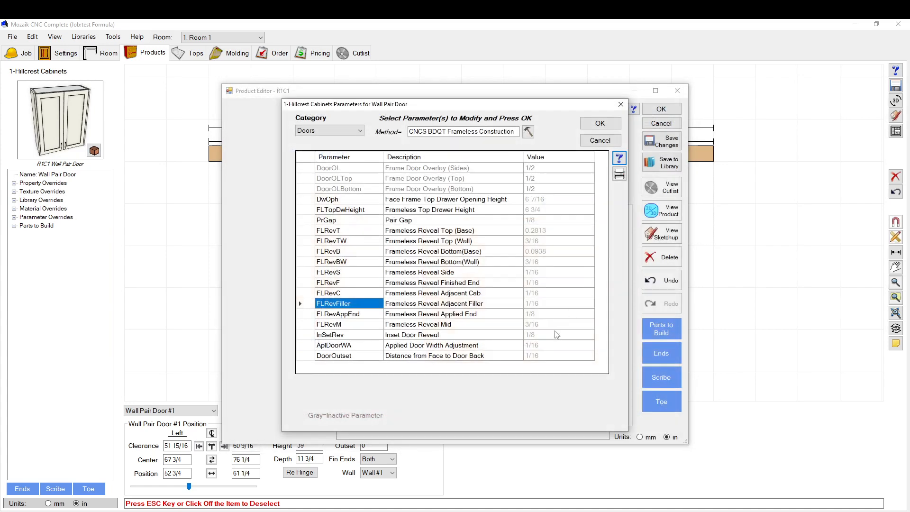
left_click(370, 315)
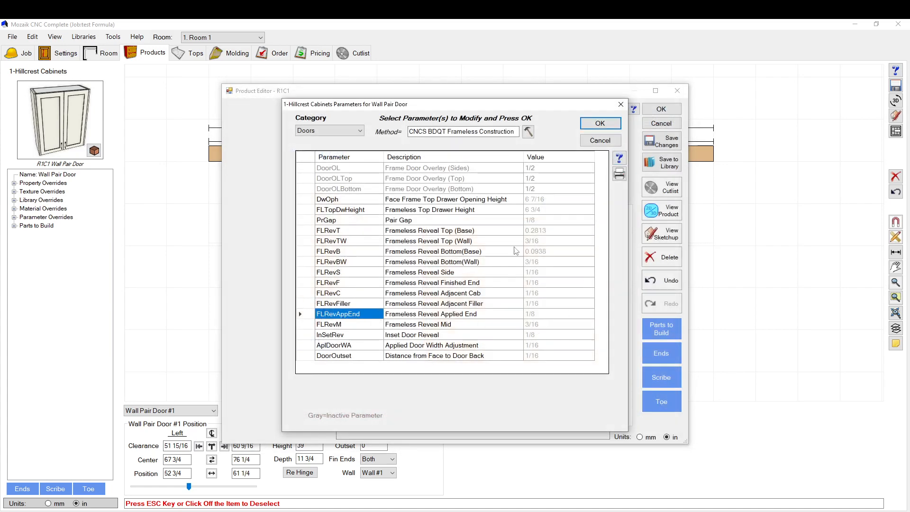
left_click(619, 158)
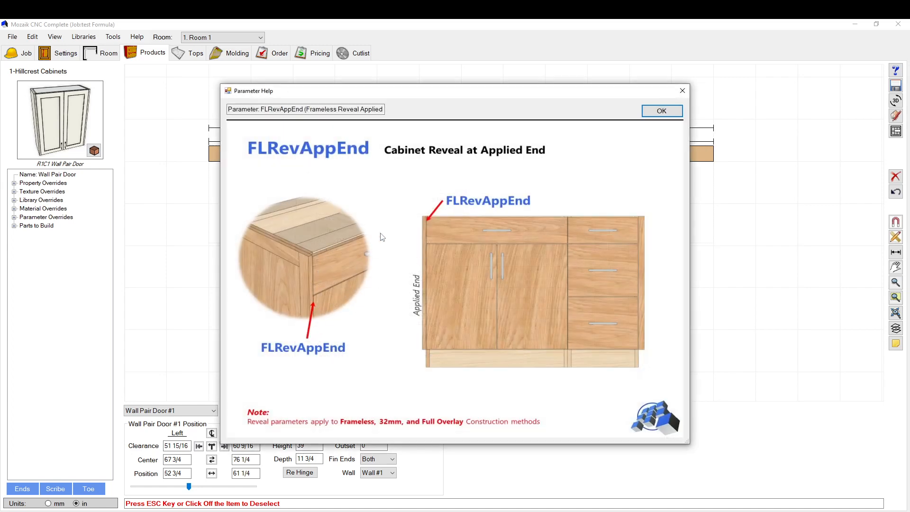
left_click(666, 113)
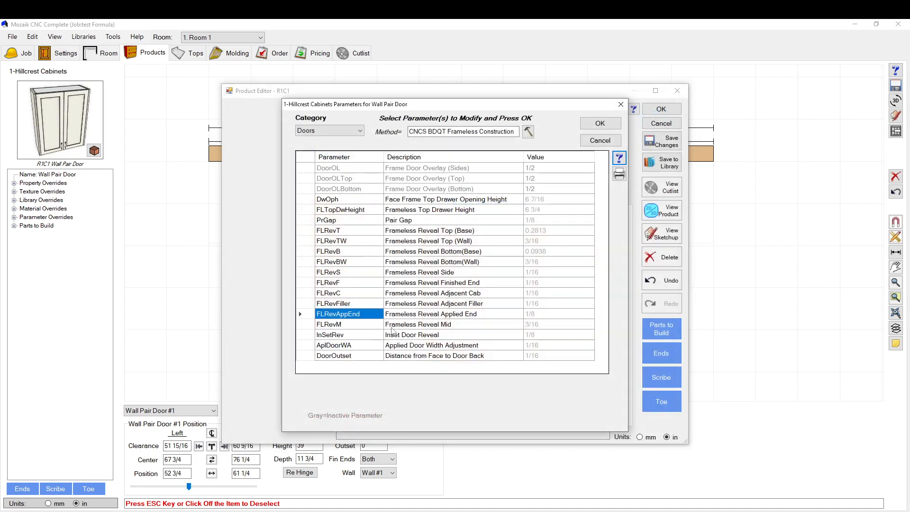
Step: Read the parameter help for FLRevM, the frameless mid reveal where doors and fronts meet within a cabinet
left_click(334, 326)
left_click(507, 324)
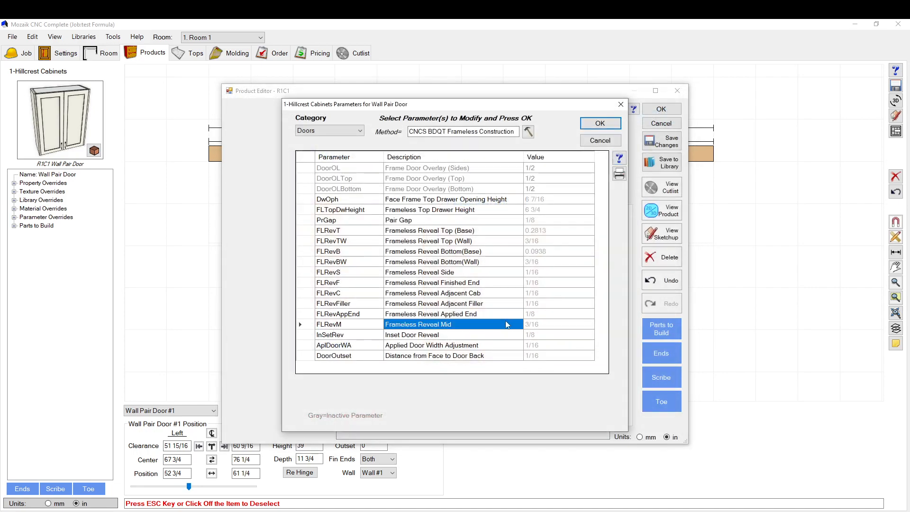
left_click(618, 158)
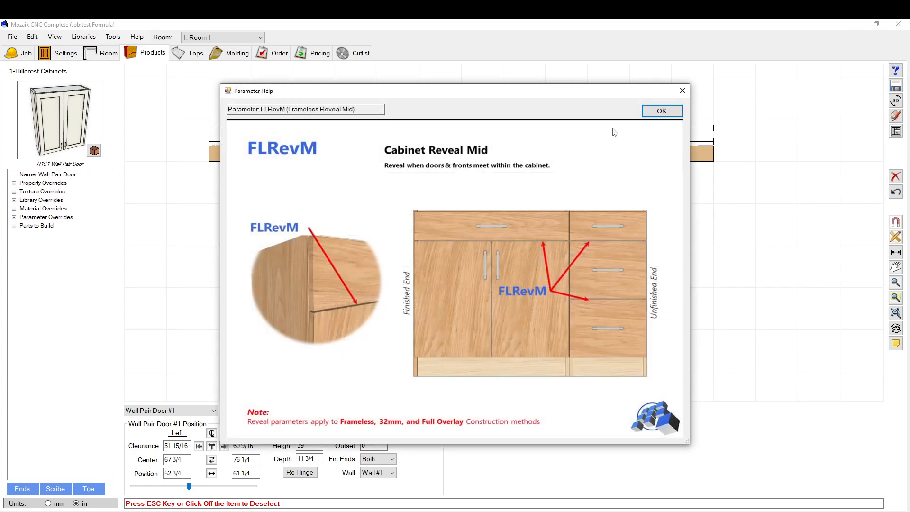
left_click(682, 91)
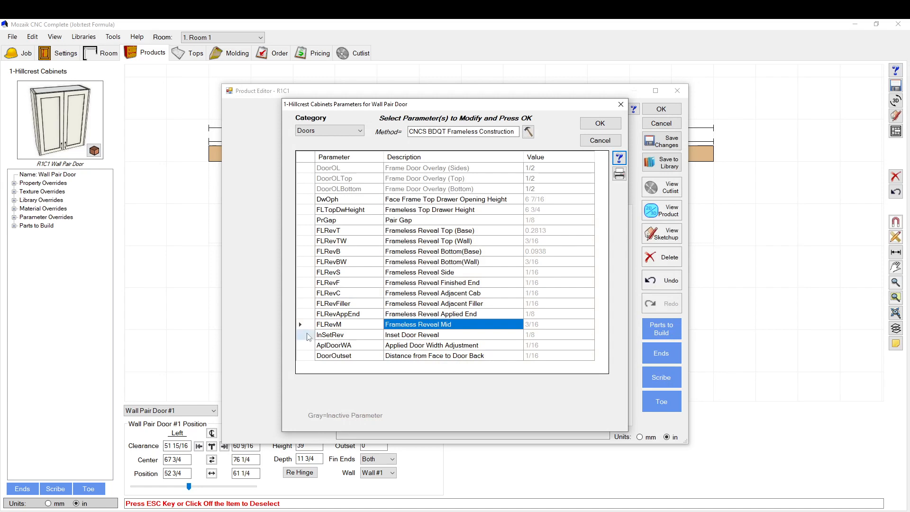
Step: Read the parameter help for InSetRev, the gap between an inset door and its opening
left_click(307, 335)
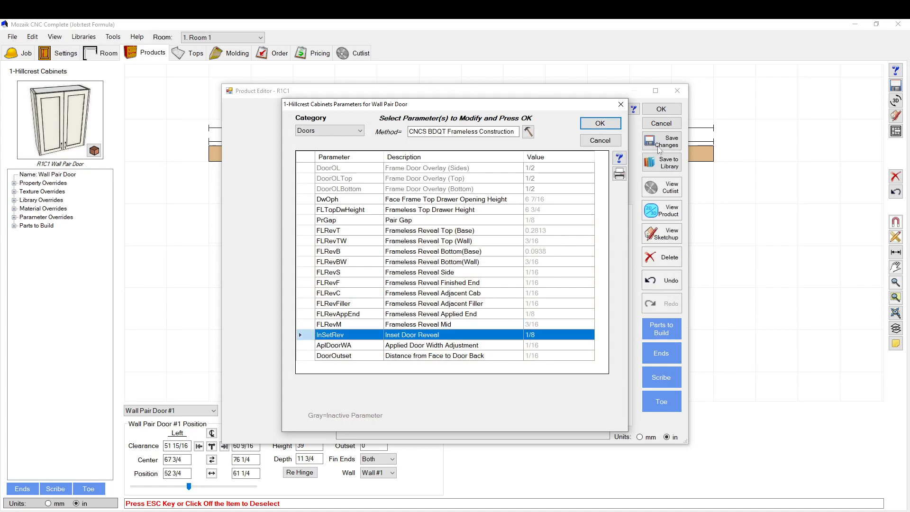
left_click(619, 158)
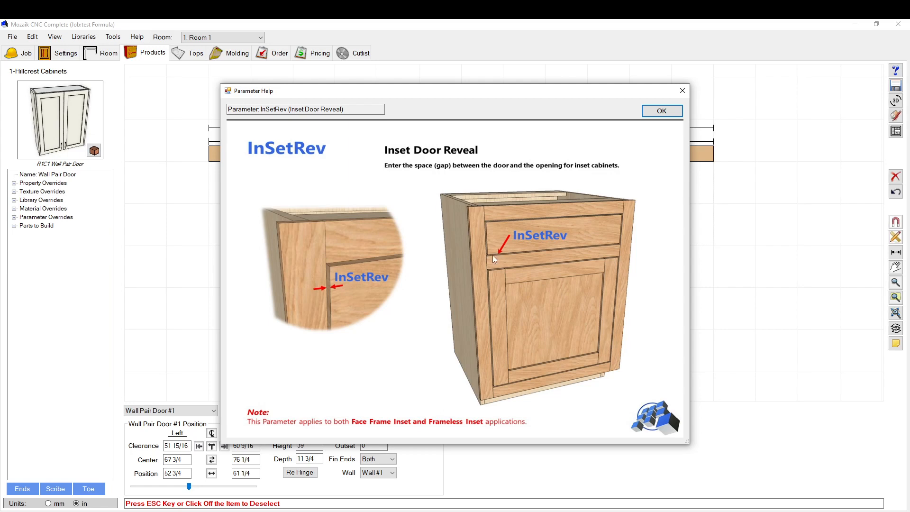
left_click(660, 111)
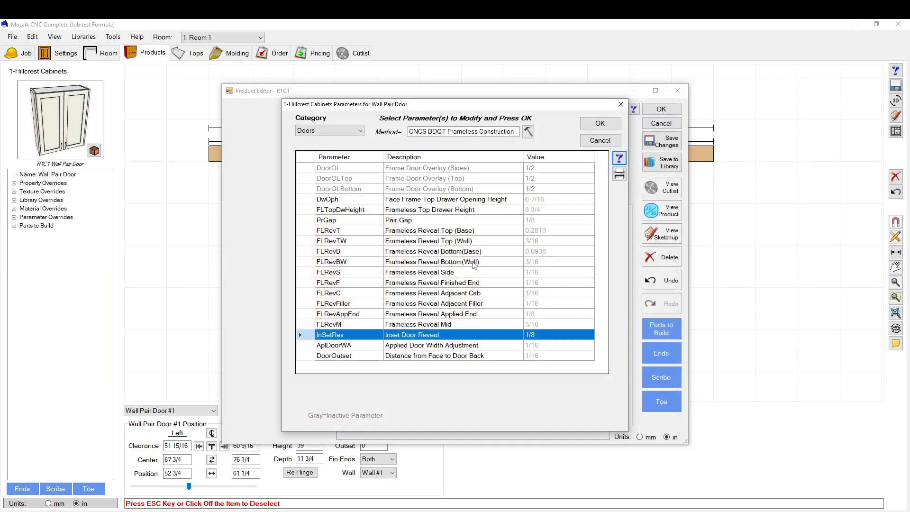
Step: Read the parameter help for AplDoorWA (applied door width adjustment) and DoorOutset (distance from face to door back)
left_click(370, 346)
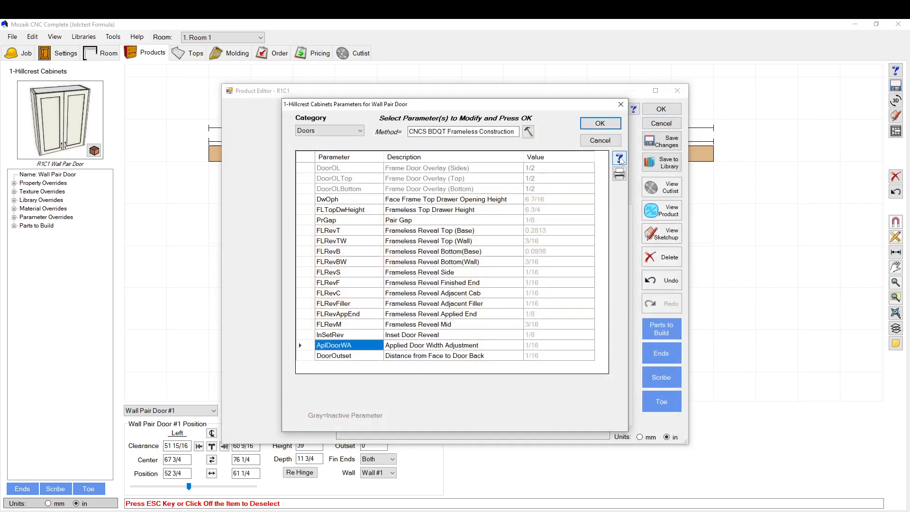
left_click(620, 158)
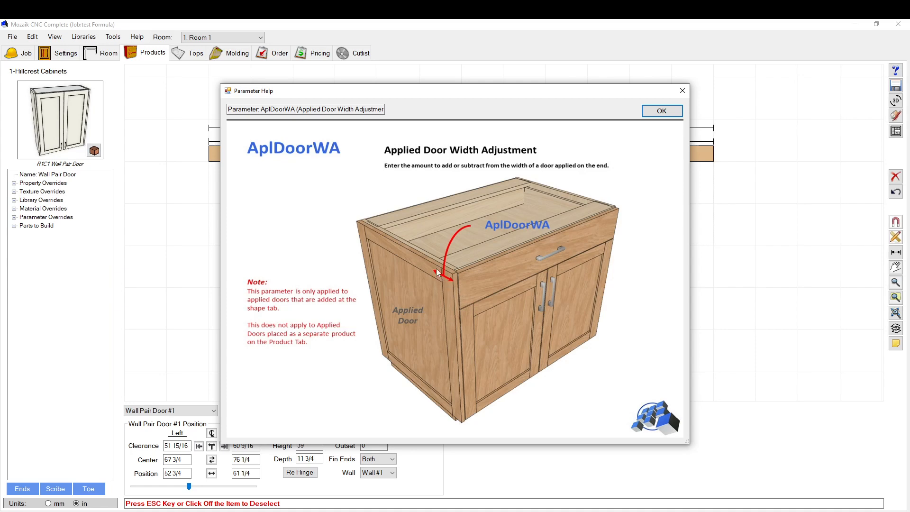
left_click(682, 90)
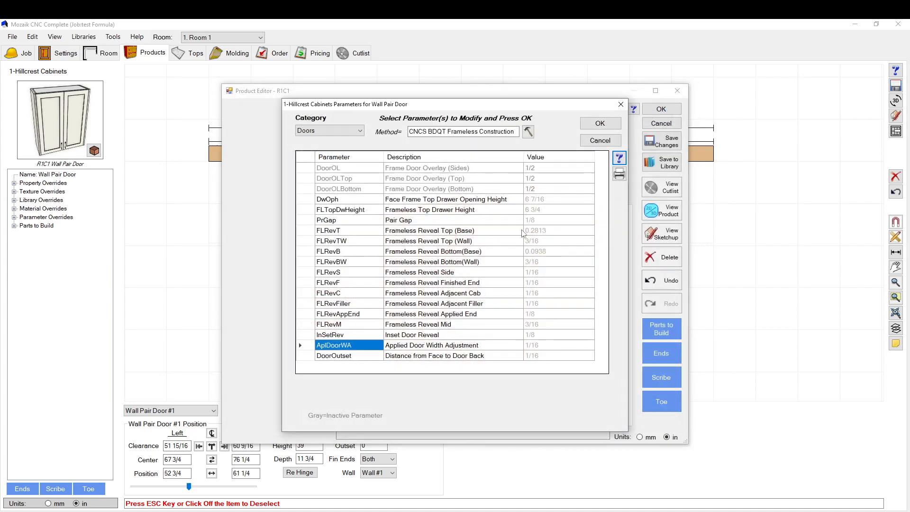
left_click(403, 356)
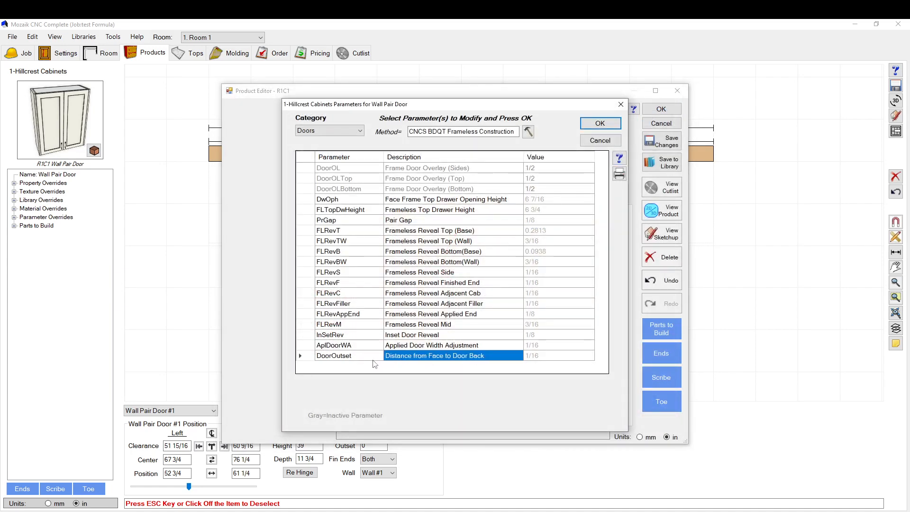
left_click(619, 158)
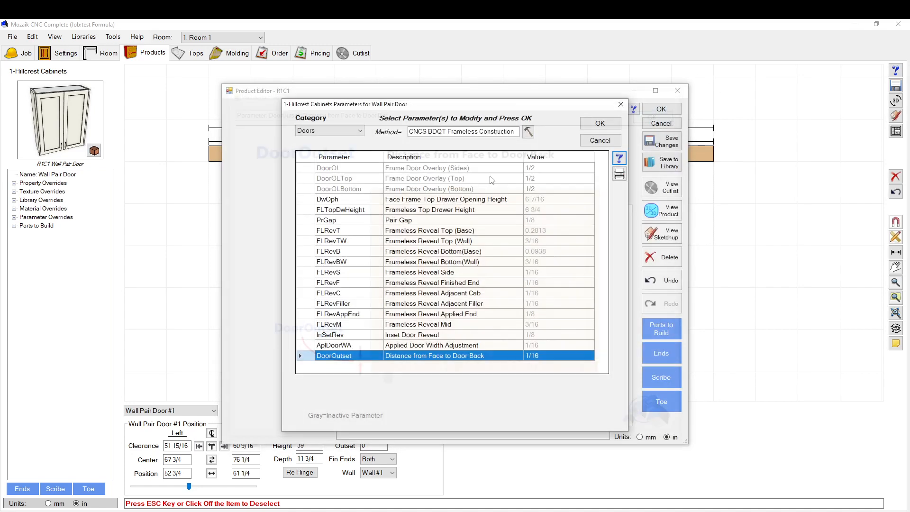
left_click(661, 112)
Step: Show the Face category parameters and examine the construction method settings Const and ConstW
left_click(320, 132)
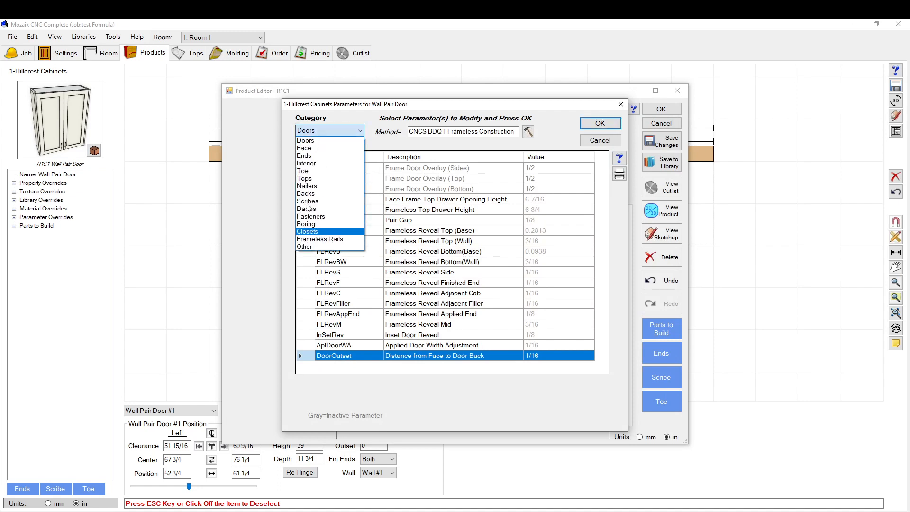
left_click(313, 151)
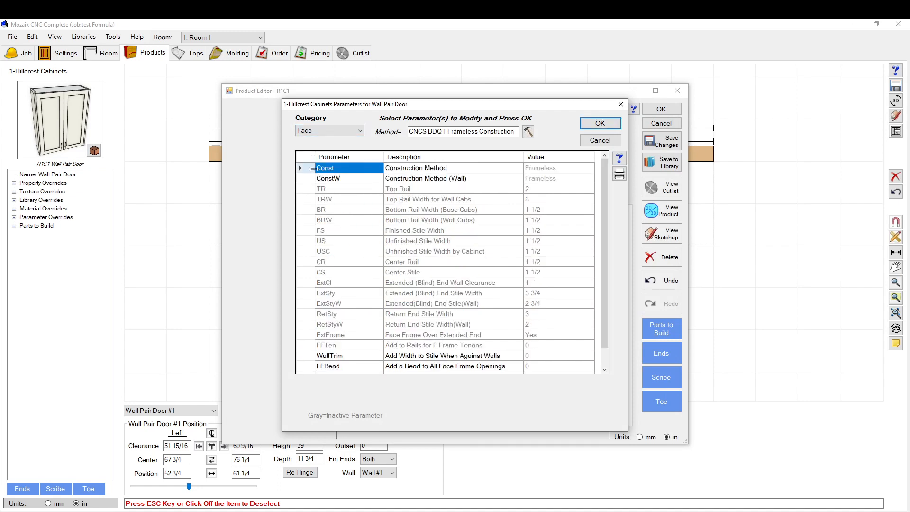
left_click(307, 170)
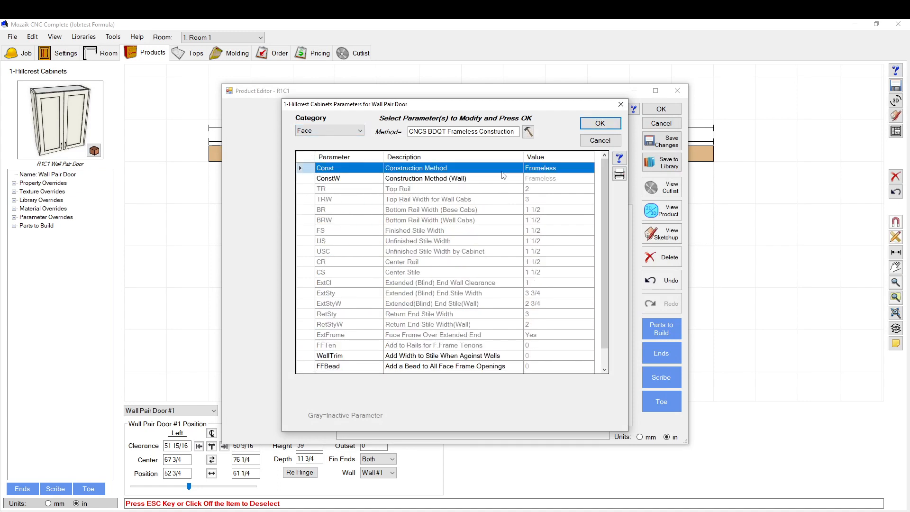
left_click(566, 171)
left_click(441, 171)
left_click(508, 184)
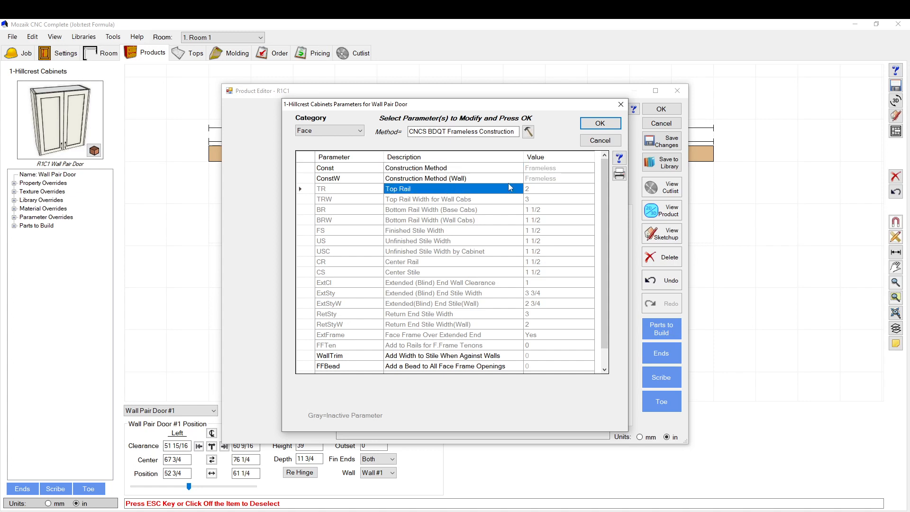
left_click(507, 181)
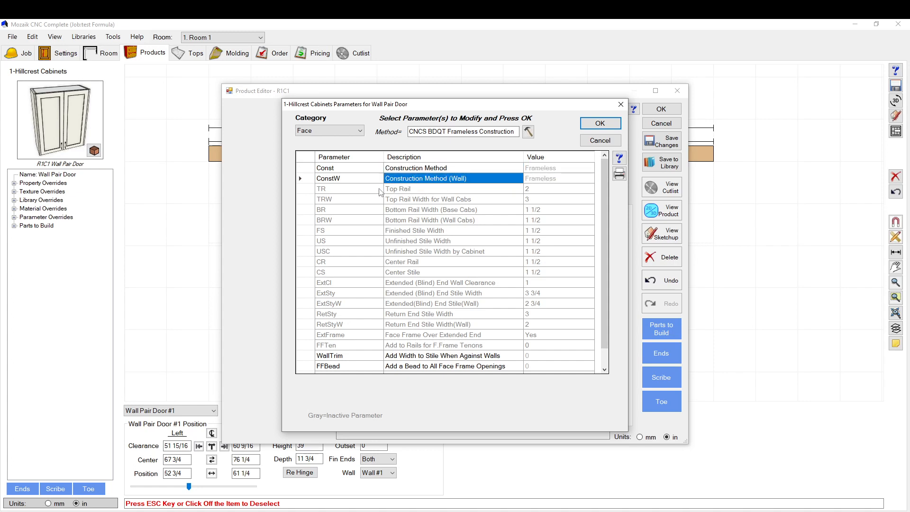
Step: Examine the inactive face frame rail and stile parameters in the Face category, from TR (Top Rail) through CS (Center Stile)
left_click(304, 189)
left_click(308, 202)
left_click(308, 210)
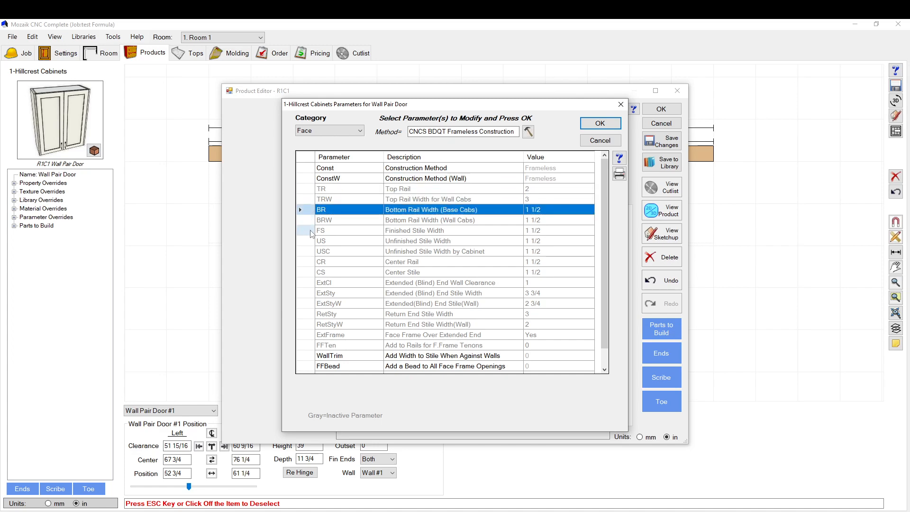
left_click(309, 230)
left_click(311, 252)
left_click(308, 272)
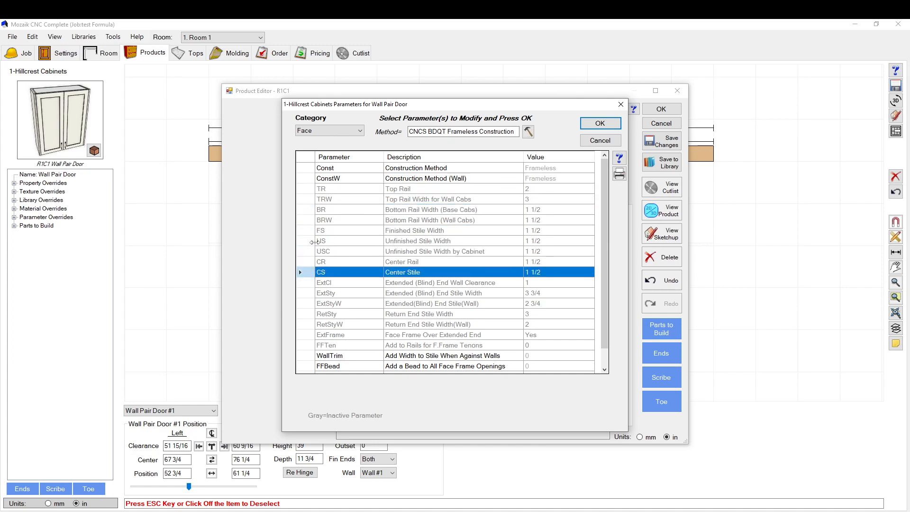
Step: Examine the extended and return end stile parameters, and read the parameter help for ExtStyW (extended blind end stile, wall)
left_click(308, 241)
scroll(309, 252, "down", 1)
left_click(303, 252)
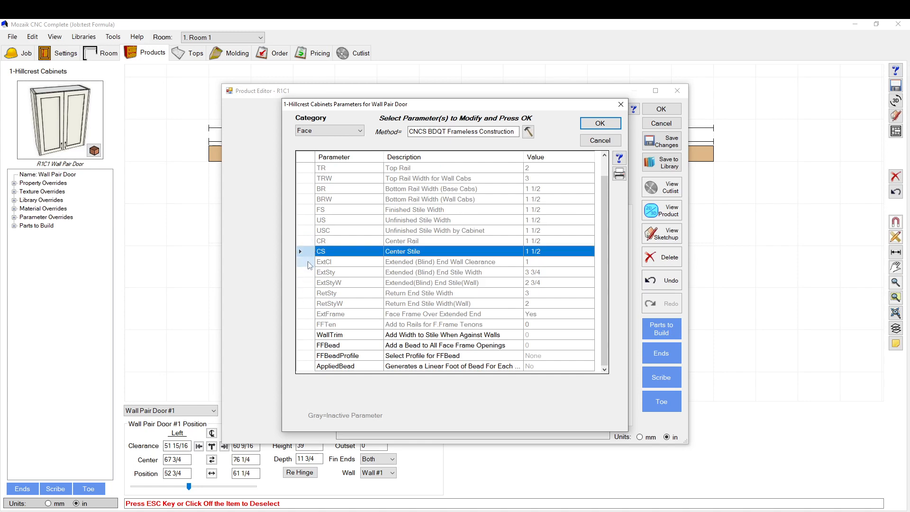
left_click(306, 261)
left_click(322, 293)
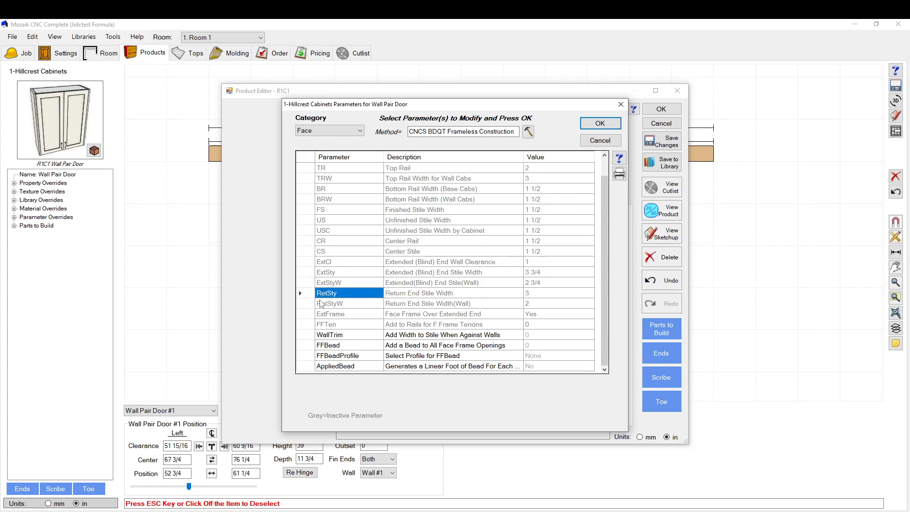
left_click(306, 303)
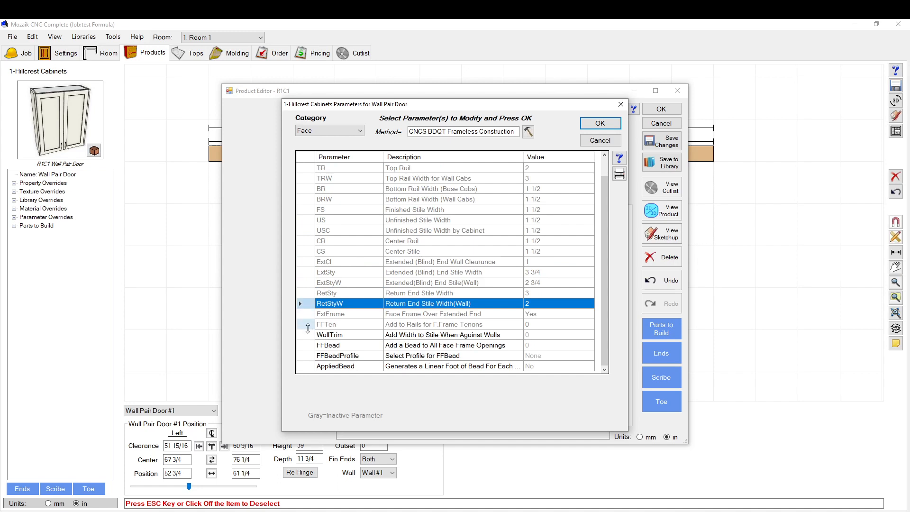
left_click(311, 283)
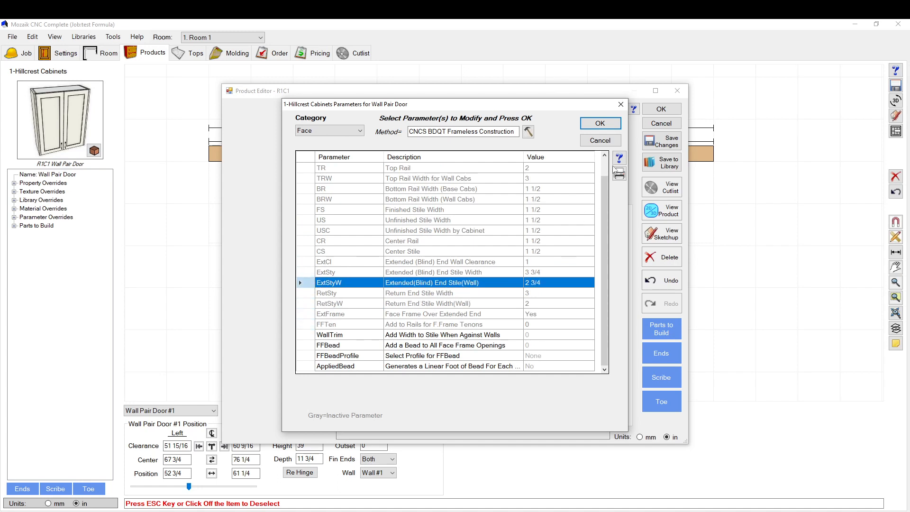
left_click(619, 158)
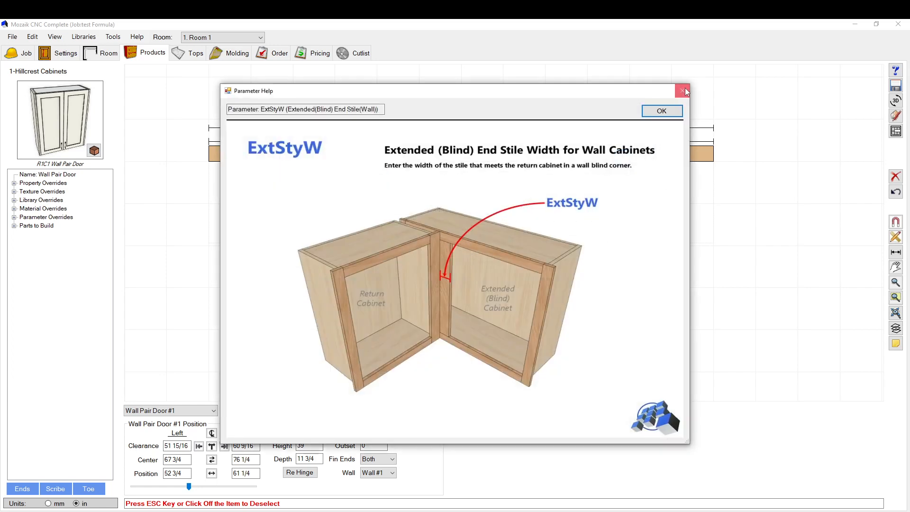
left_click(676, 108)
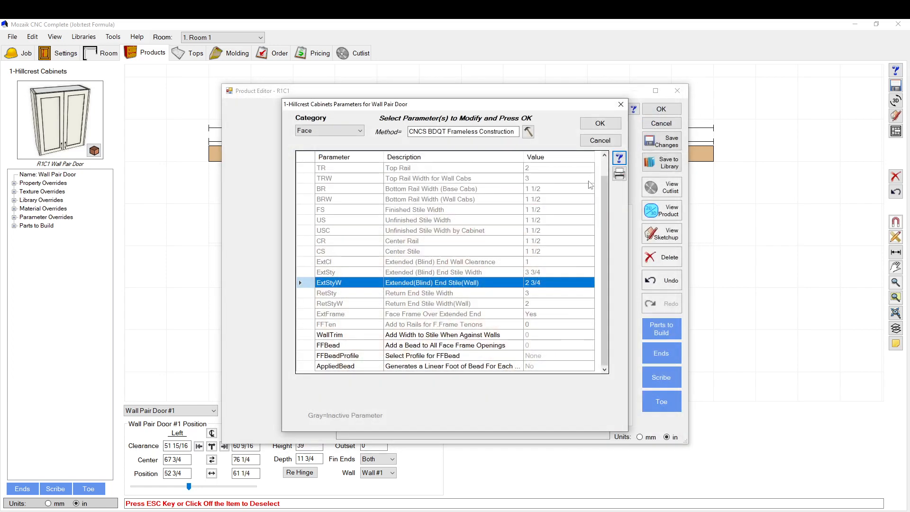
Step: Examine the WallTrim parameter and read the parameter help for AppliedBead in the Face category
left_click(299, 334)
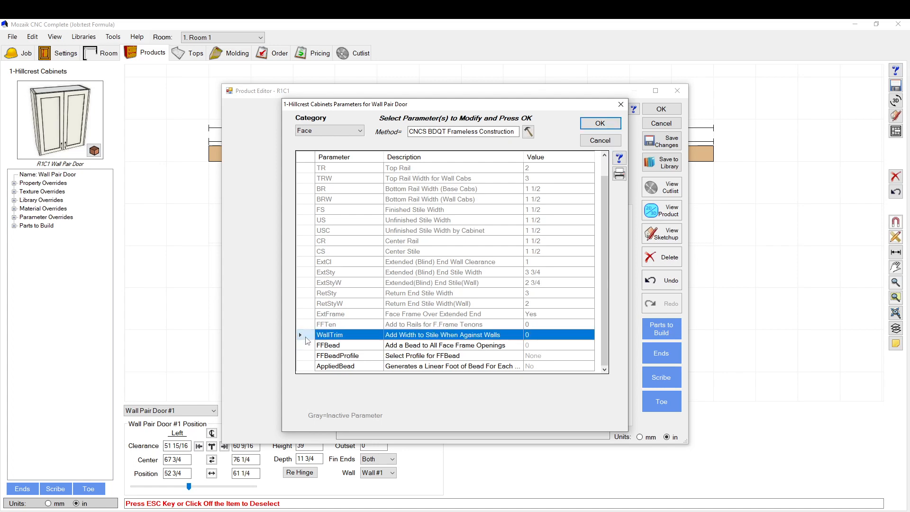
left_click(311, 368)
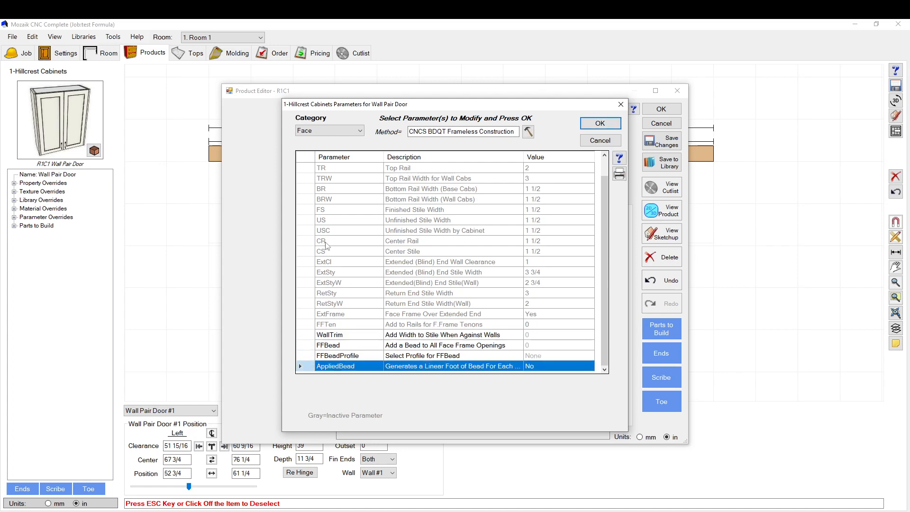
left_click(619, 158)
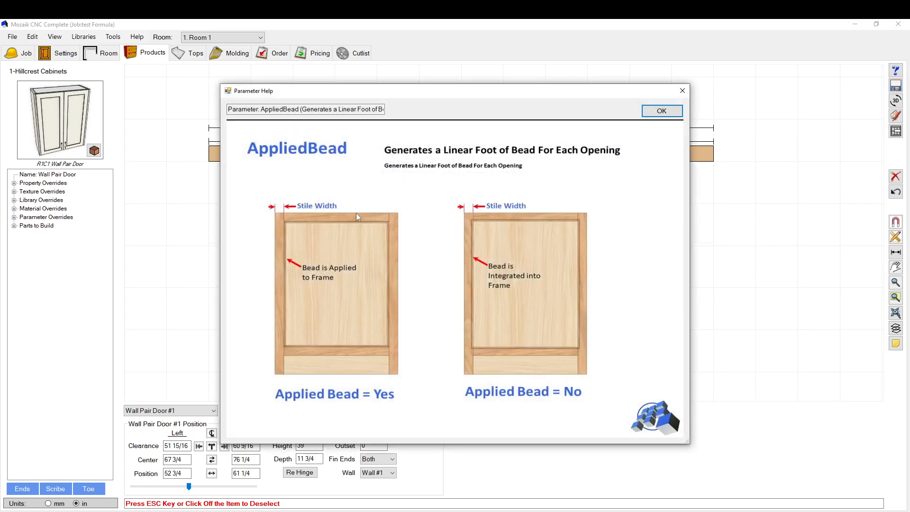
left_click(663, 111)
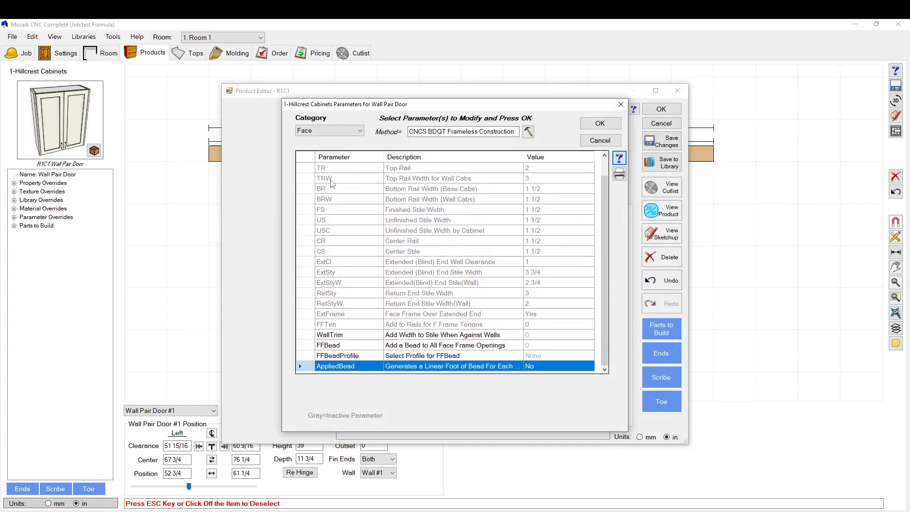
Step: Show the Ends category parameters and read the parameter help for SkinFE (Skin Finished Ends)
left_click(330, 131)
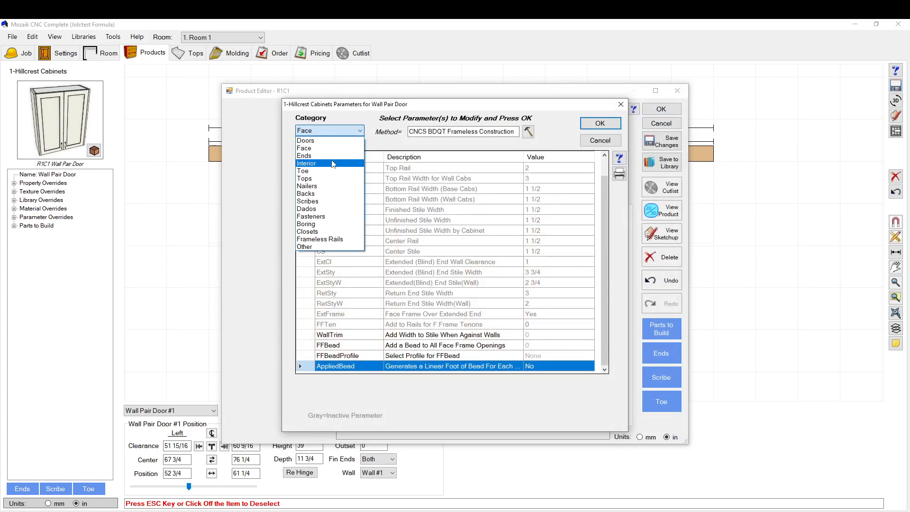
left_click(326, 156)
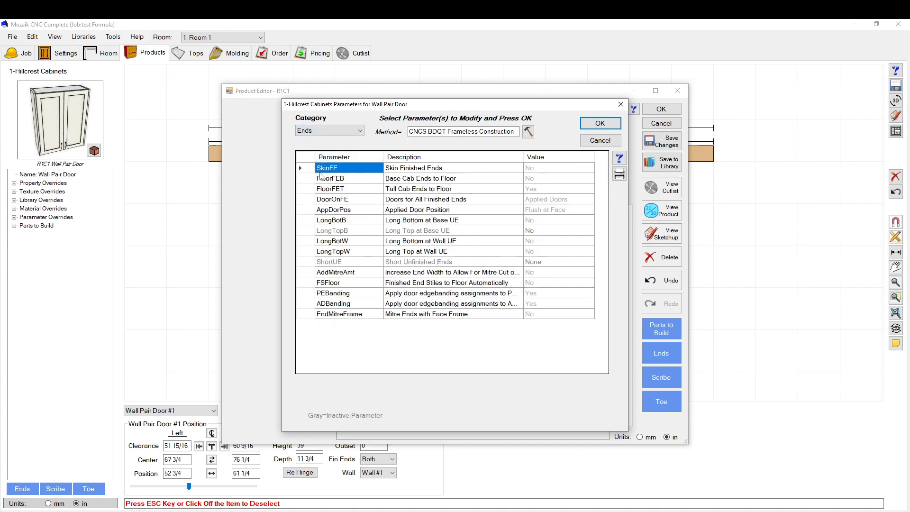
left_click(322, 171)
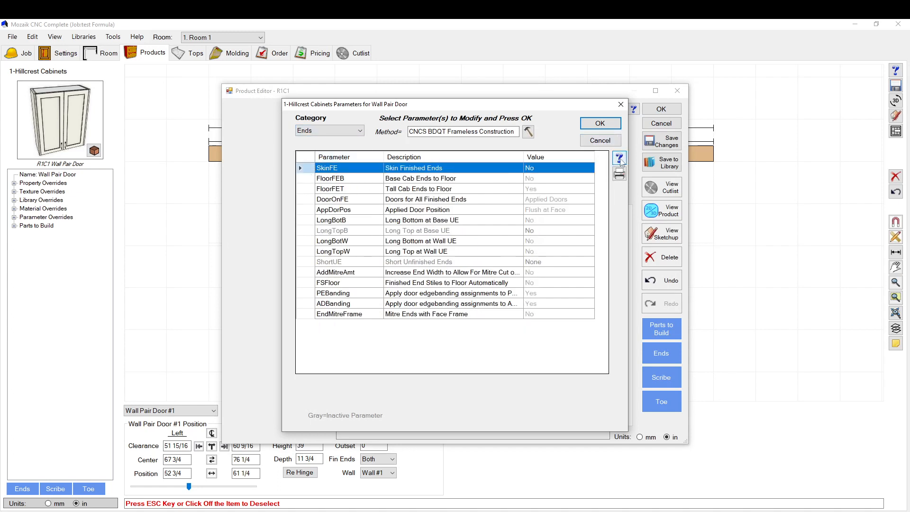
left_click(620, 159)
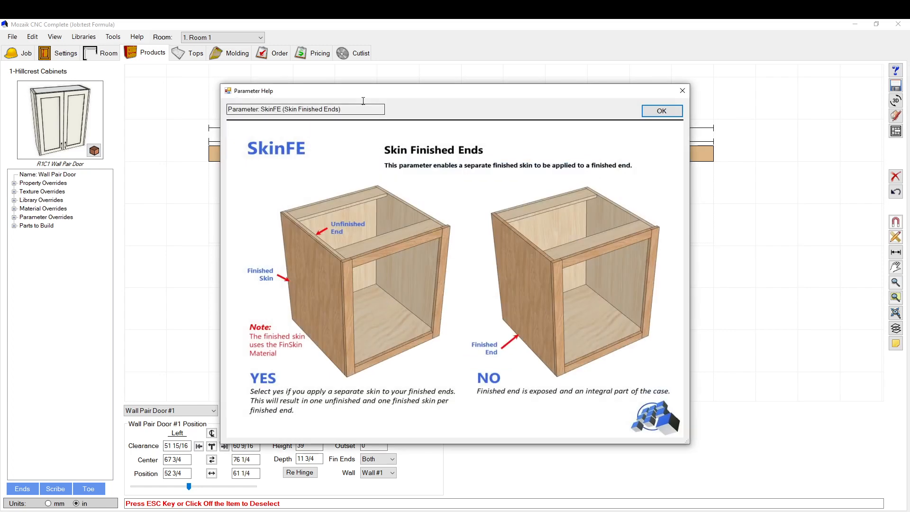
left_click_drag(365, 96, 360, 156)
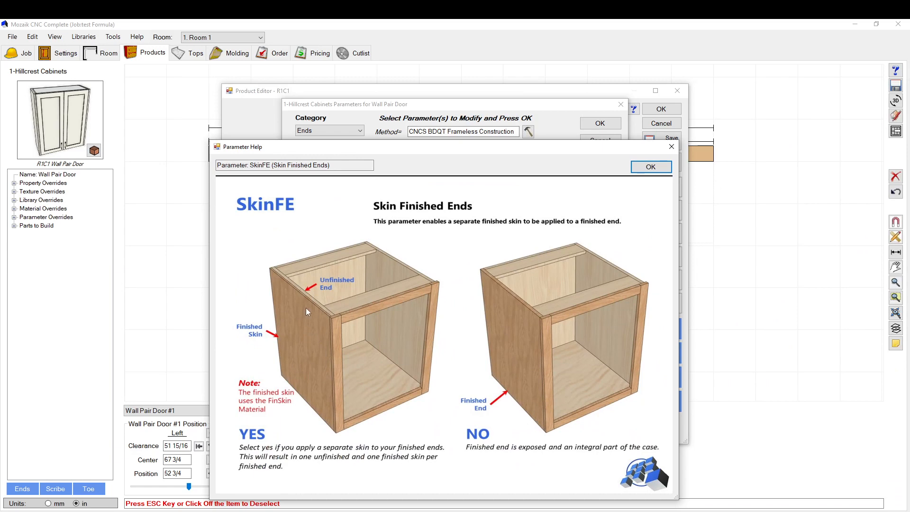
left_click(653, 169)
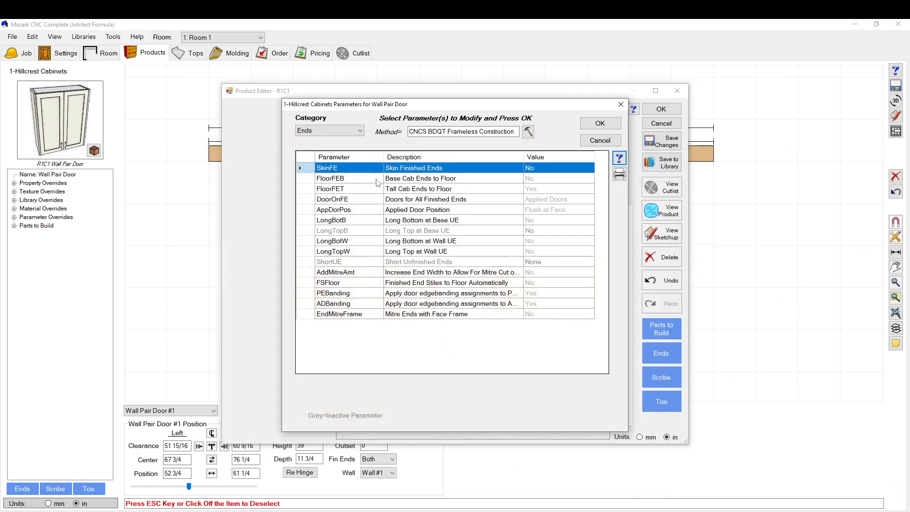
Step: Read the parameter help for FloorFEB (Base Cab Ends to Floor) and examine the matching tall cabinet parameter FloorFET
left_click(345, 176)
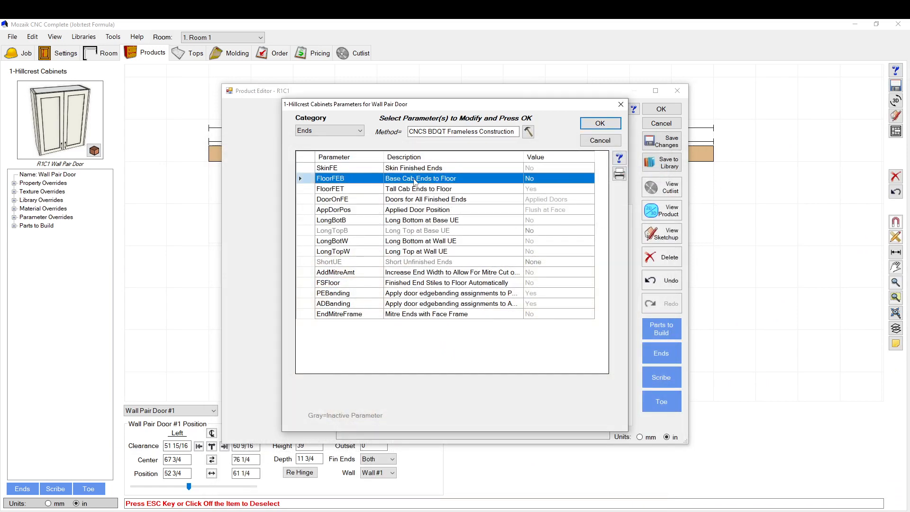
left_click(619, 158)
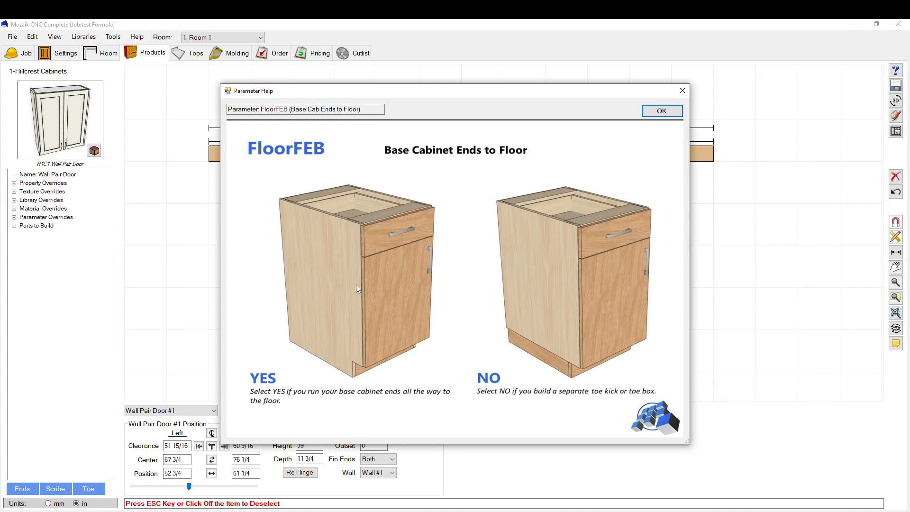
left_click(662, 111)
left_click(311, 188)
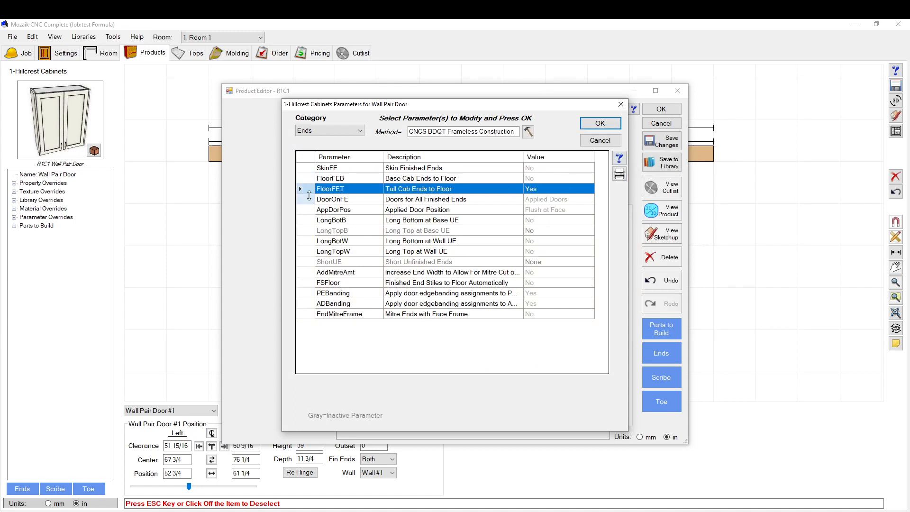
Step: Read the parameter help for DoorOnFE, which sets how doors are used on all finished ends
left_click(313, 199)
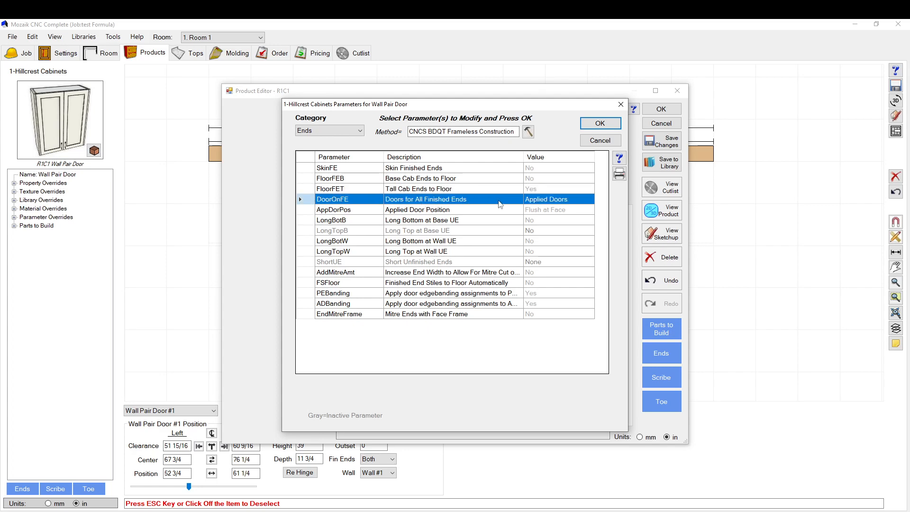
left_click(619, 158)
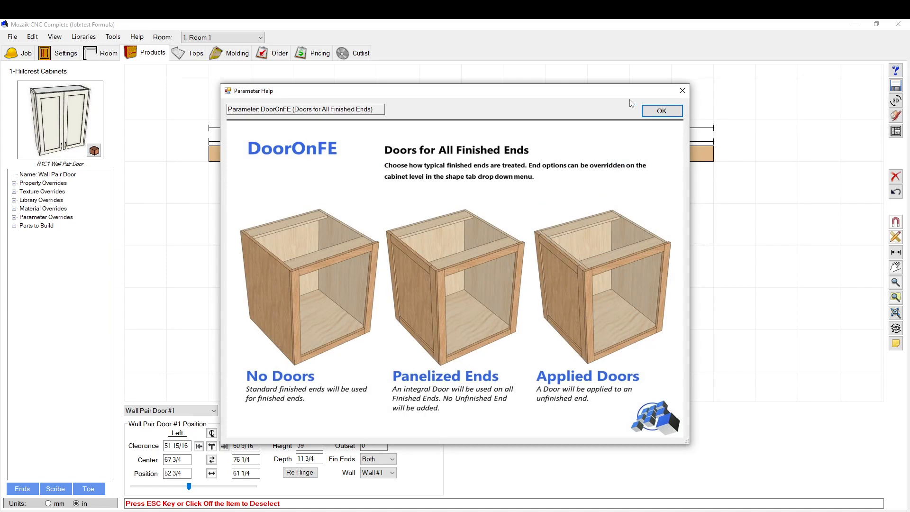
left_click(661, 111)
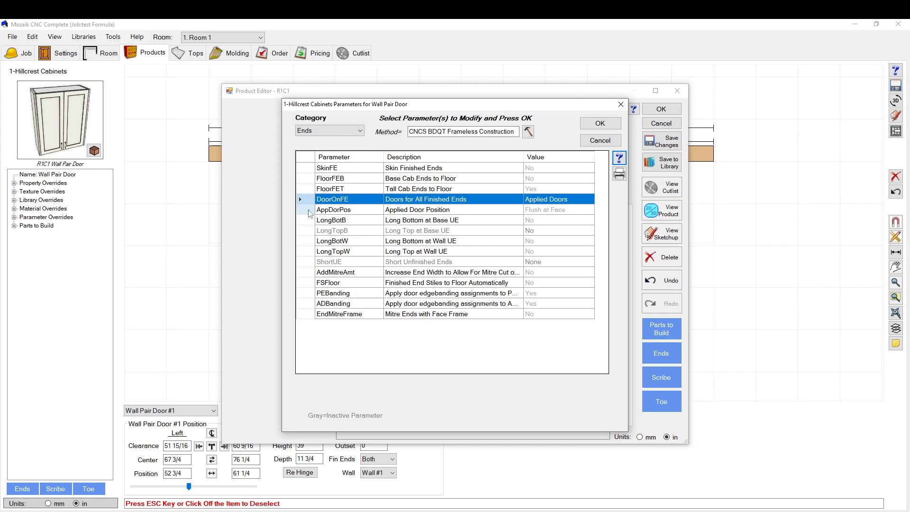
Step: Read the parameter help for AppDorPos (Applied Door Position) to compare the Behind Frame and Flush at Face options
left_click(308, 211)
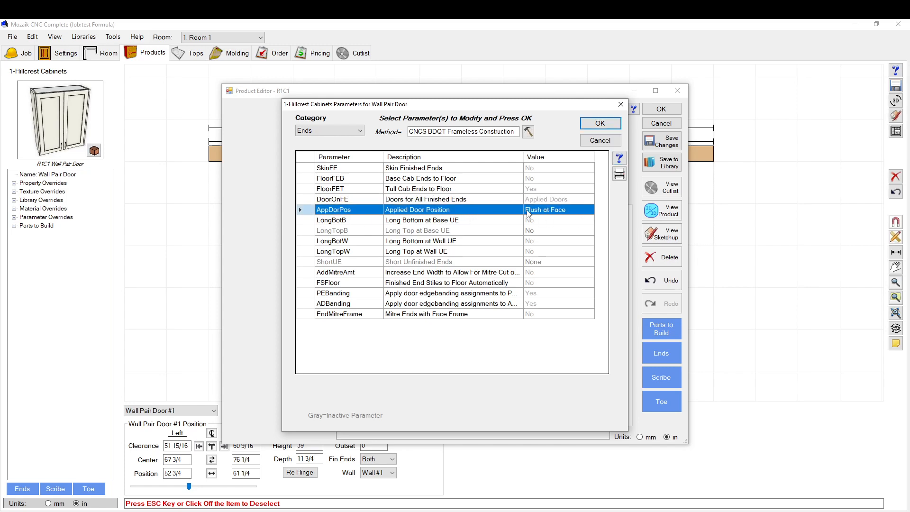
left_click(620, 158)
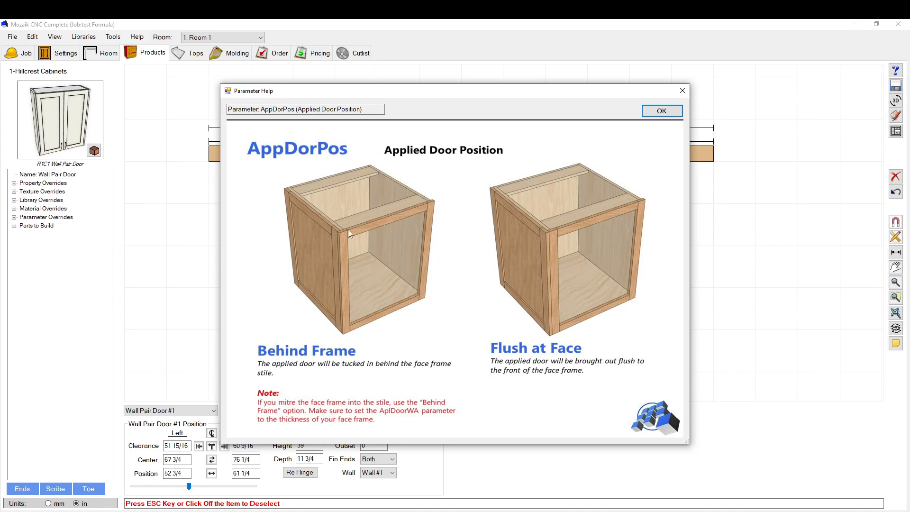
left_click(657, 113)
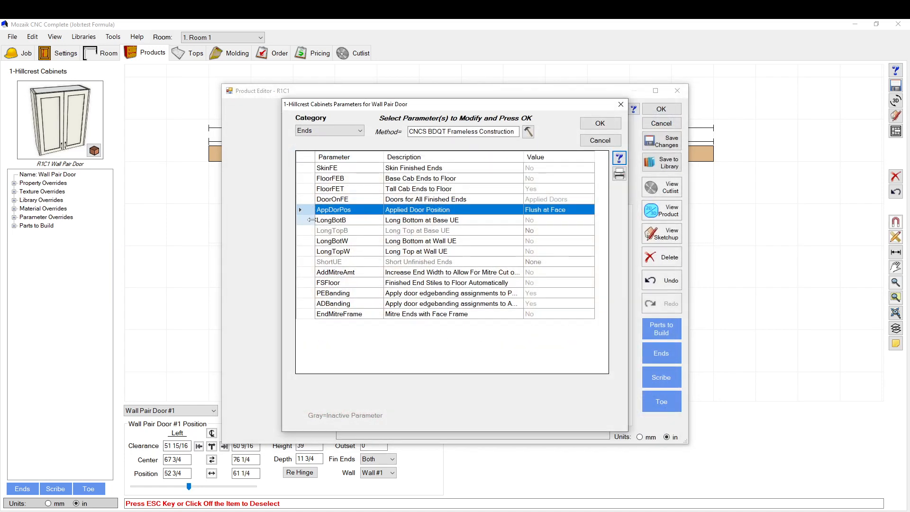
Step: Examine the remaining Ends parameters, from the long bottom and top settings through AddMitreAmt, FSFloor, PEBanding and EndMitreFrame
left_click(309, 221)
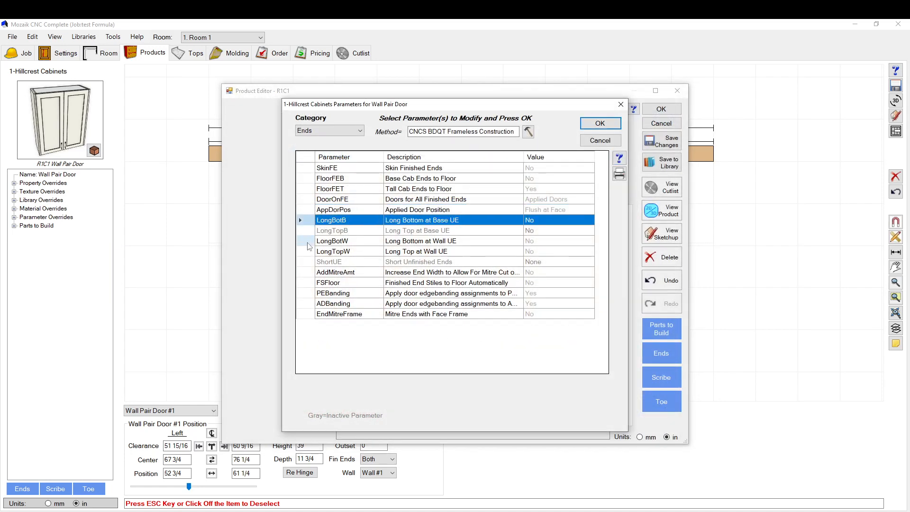
left_click(307, 241)
left_click(304, 252)
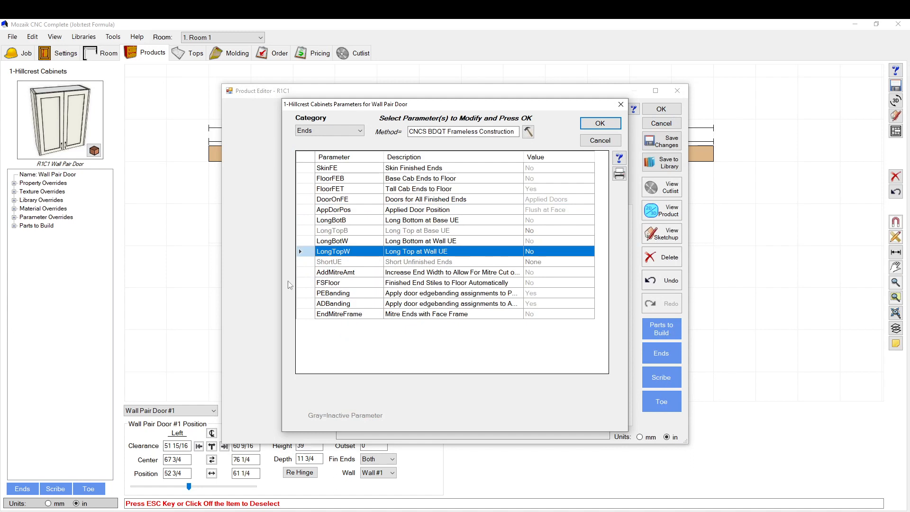
left_click(305, 273)
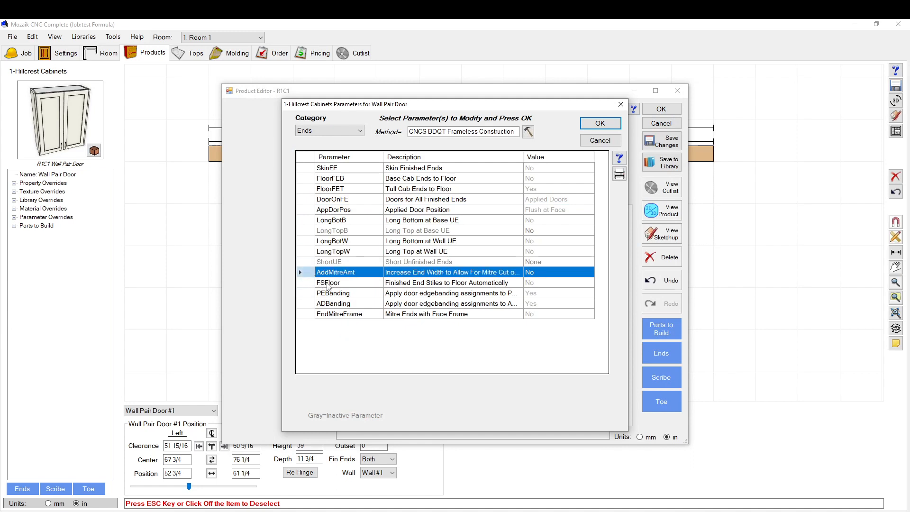
left_click(332, 284)
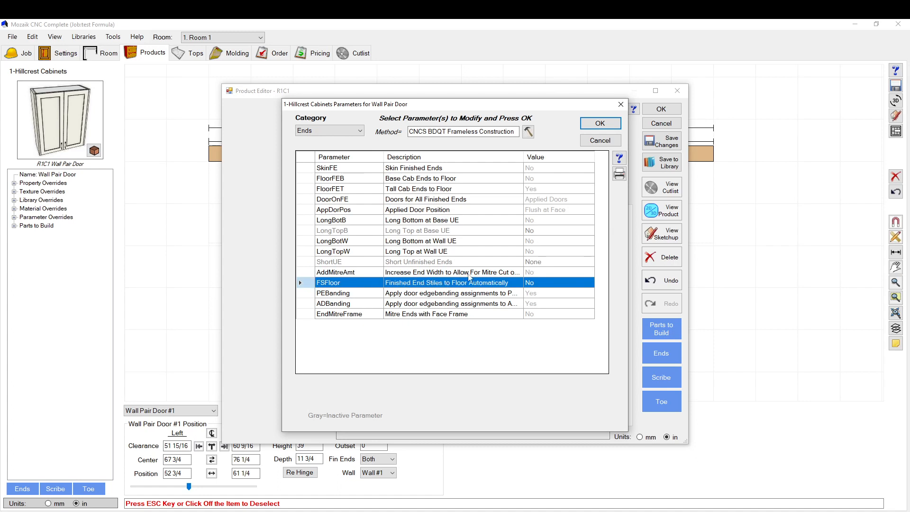
key("Up")
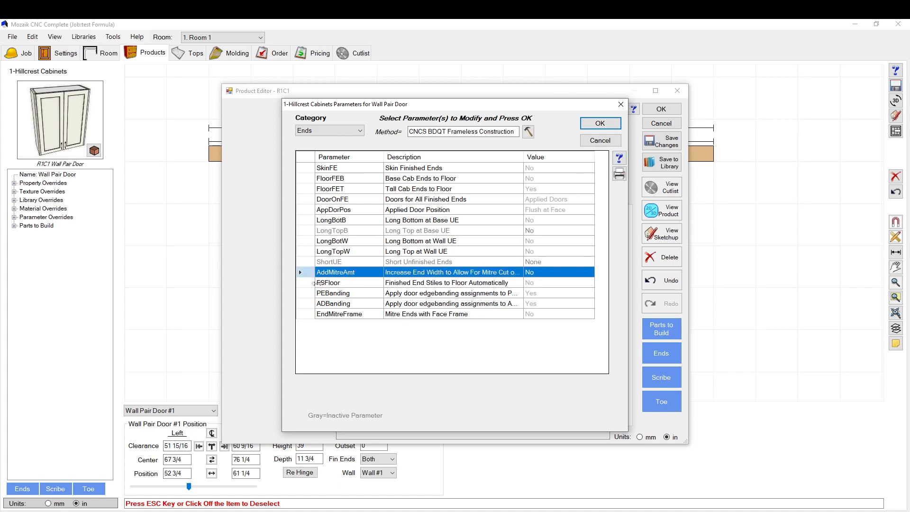
left_click(312, 293)
left_click(313, 314)
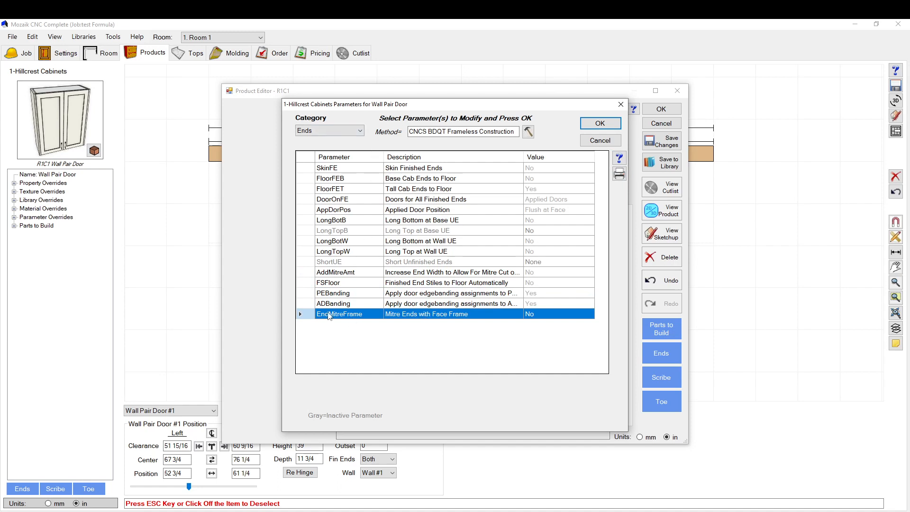
Step: Show the Interior category parameters and read the parameter help for AShDep (Adjustable Shelf Depth Minus for base cabinets)
left_click(360, 130)
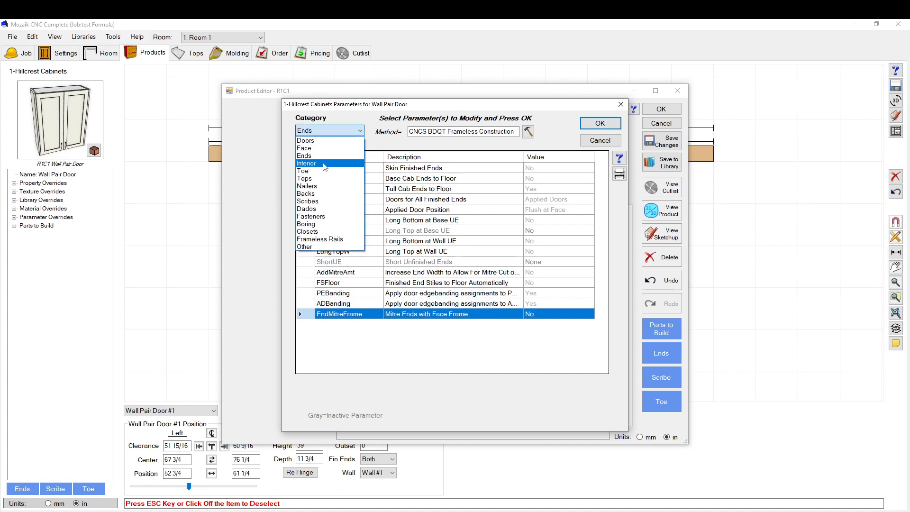
left_click(325, 164)
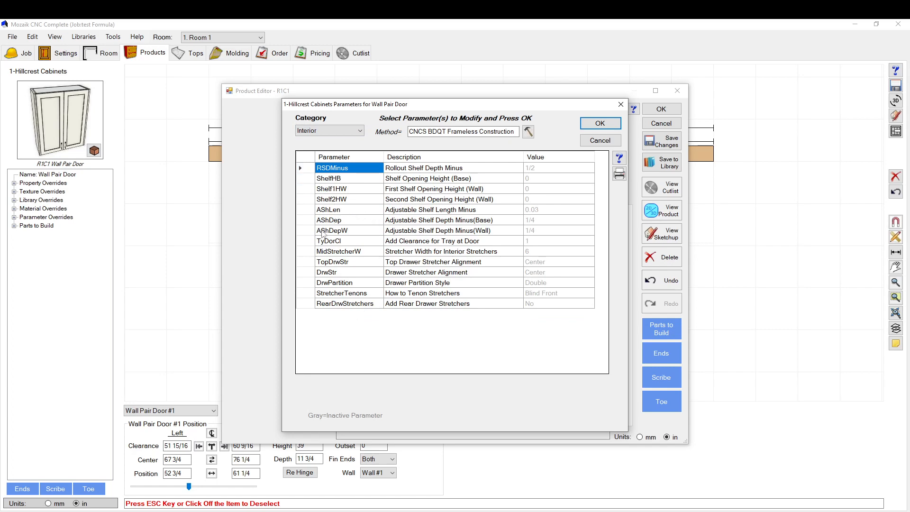
left_click(304, 221)
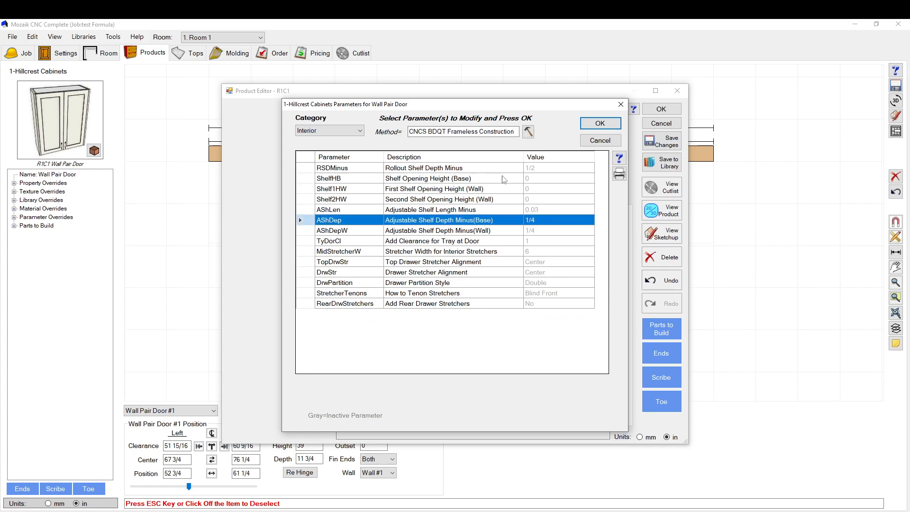
left_click(619, 158)
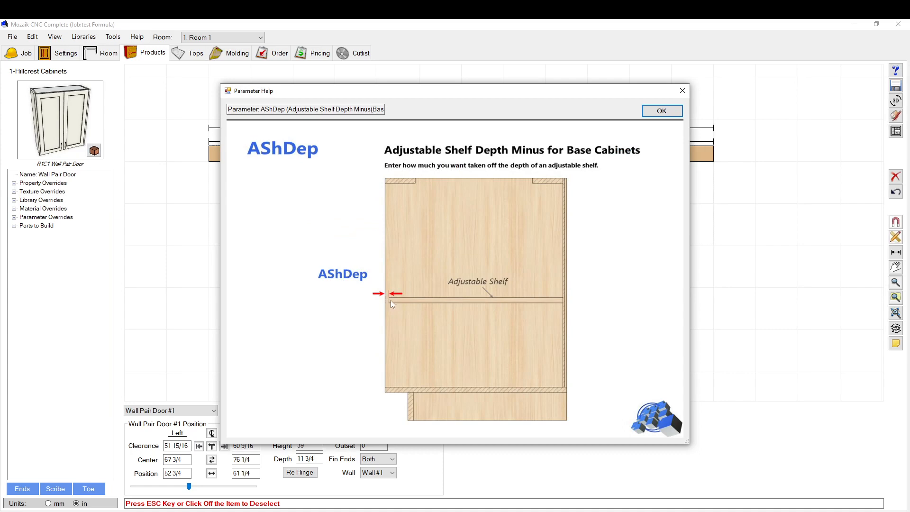
Step: Read the parameter help for DrwPartition (Drawer Partition Style) to compare the None, Single and Double options
left_click(662, 110)
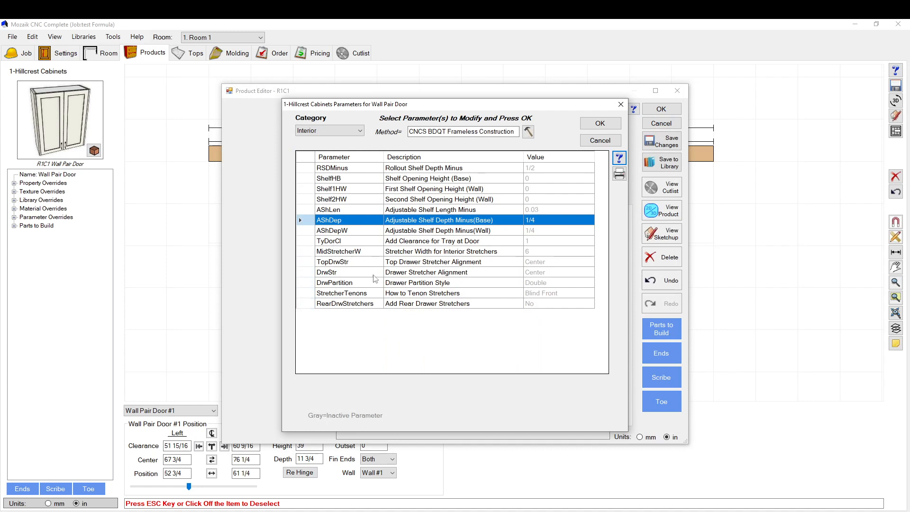
left_click(308, 283)
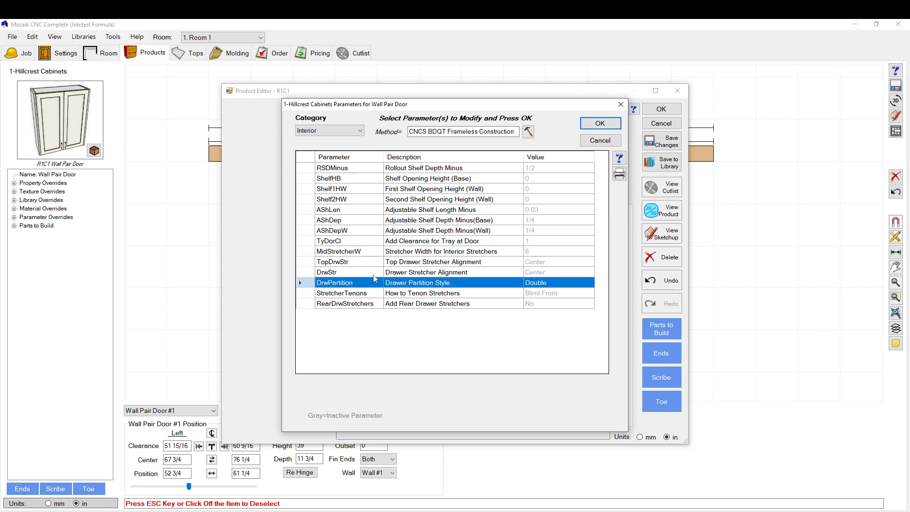
left_click(619, 158)
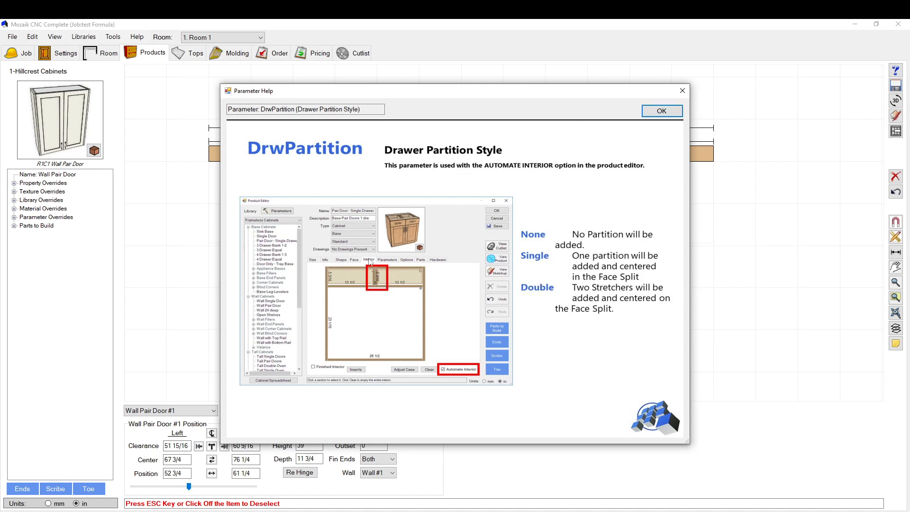
left_click(661, 111)
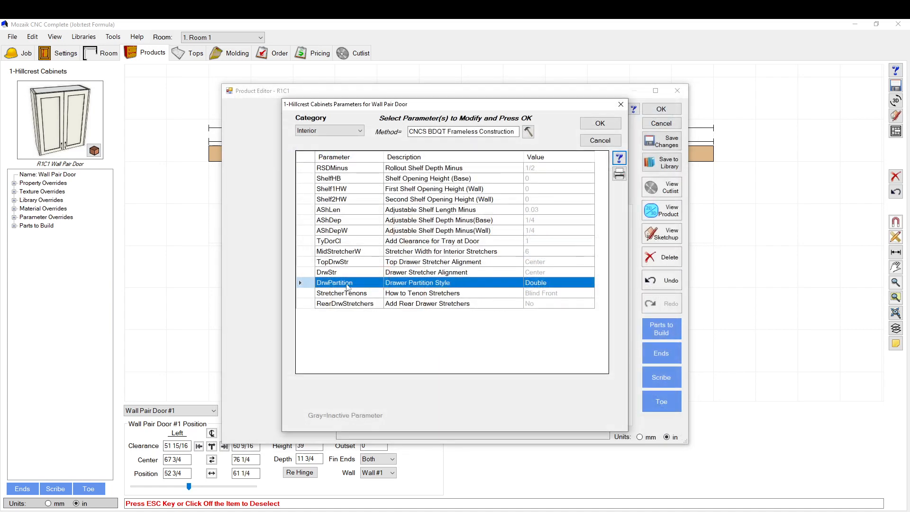
Step: Show the Toe category parameters and read the parameter help for ToeR (Toe Recess)
left_click(332, 132)
left_click(344, 176)
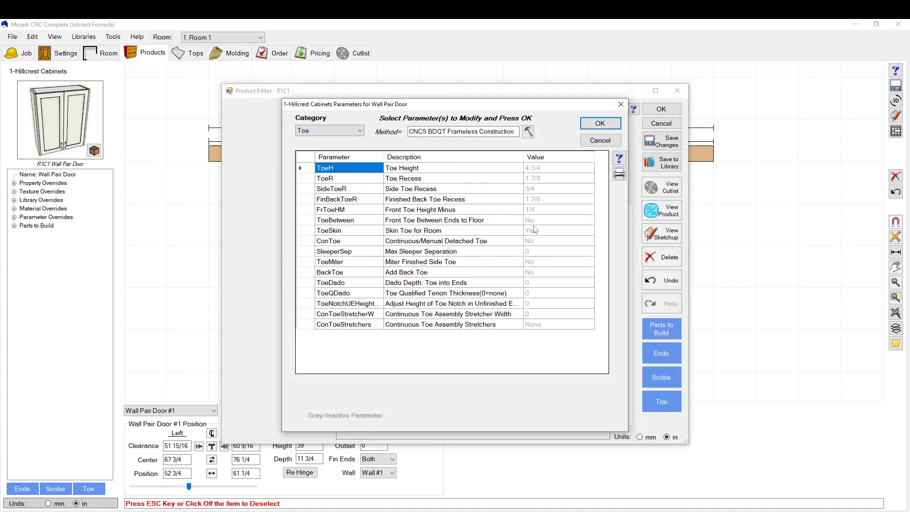
left_click(300, 168)
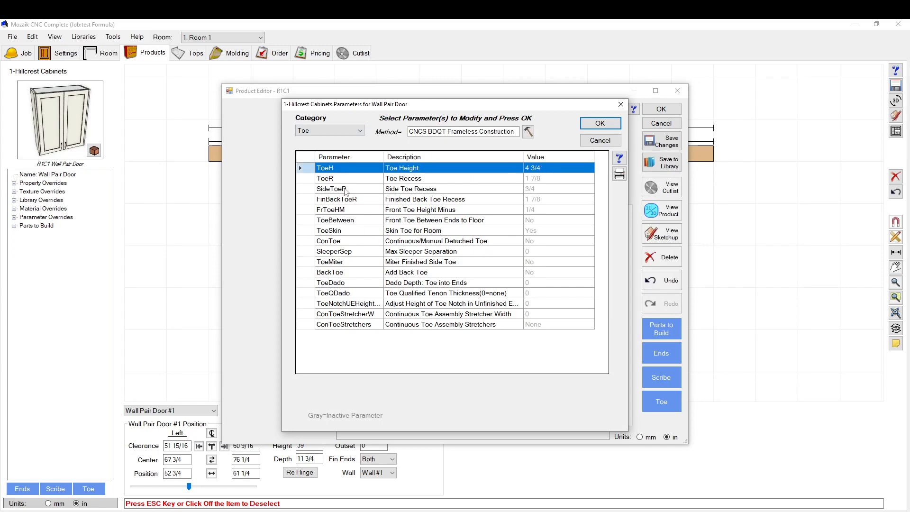
left_click(300, 179)
left_click(619, 158)
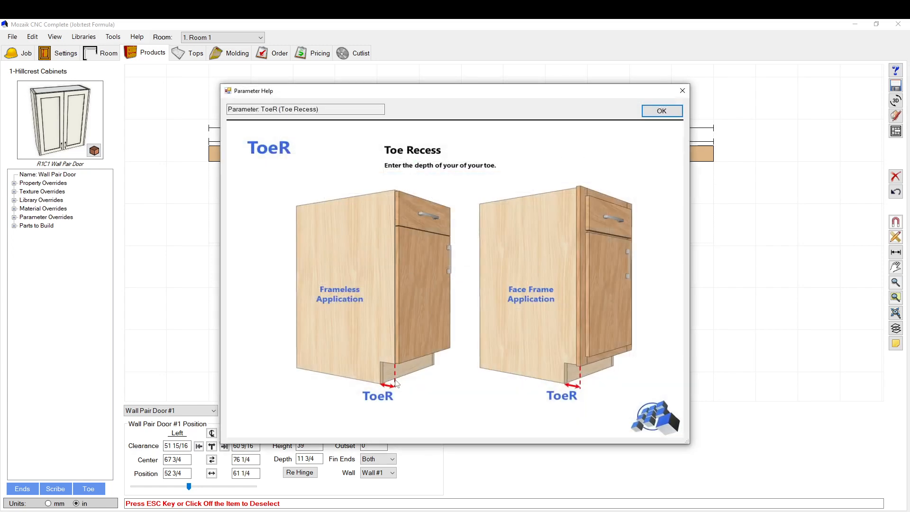
left_click(661, 111)
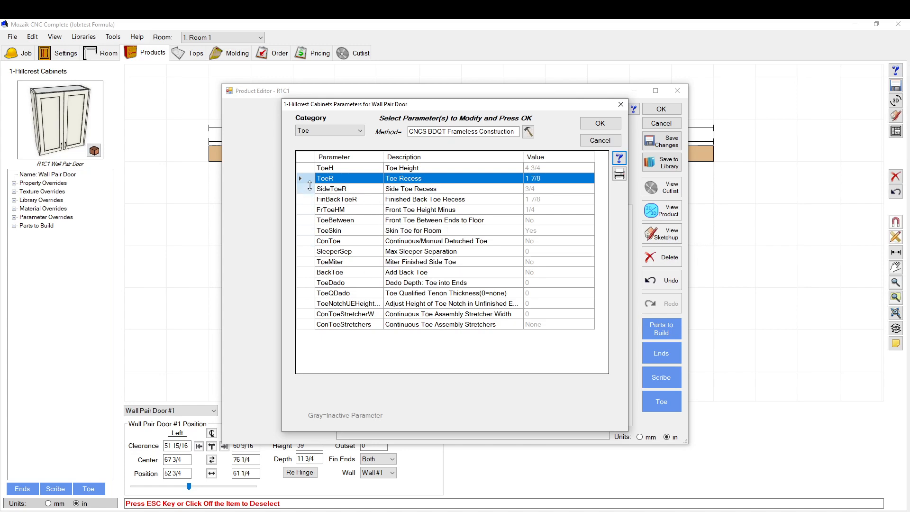
Step: Read the parameter help for ToeSkin (Skin Toe for Room) and ConToe (Continuous/Manual Detached Toe)
left_click(307, 232)
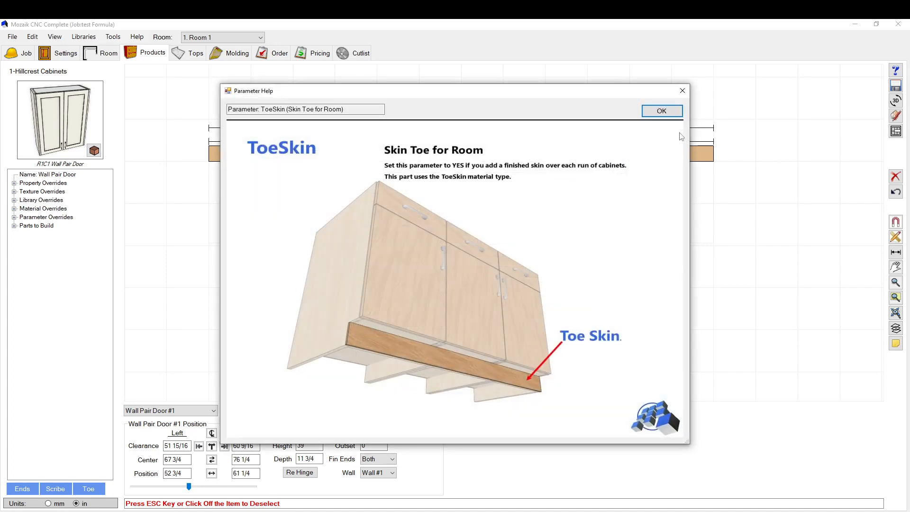
left_click(662, 111)
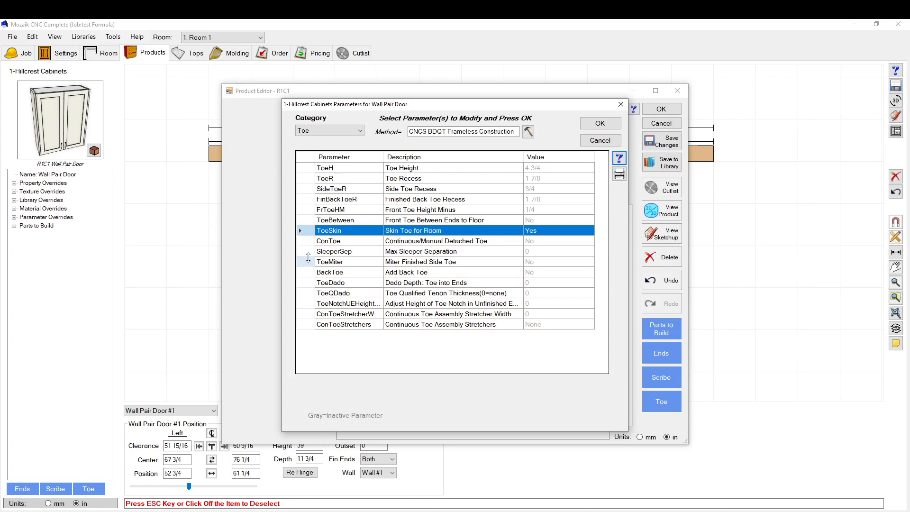
left_click(308, 241)
left_click(618, 159)
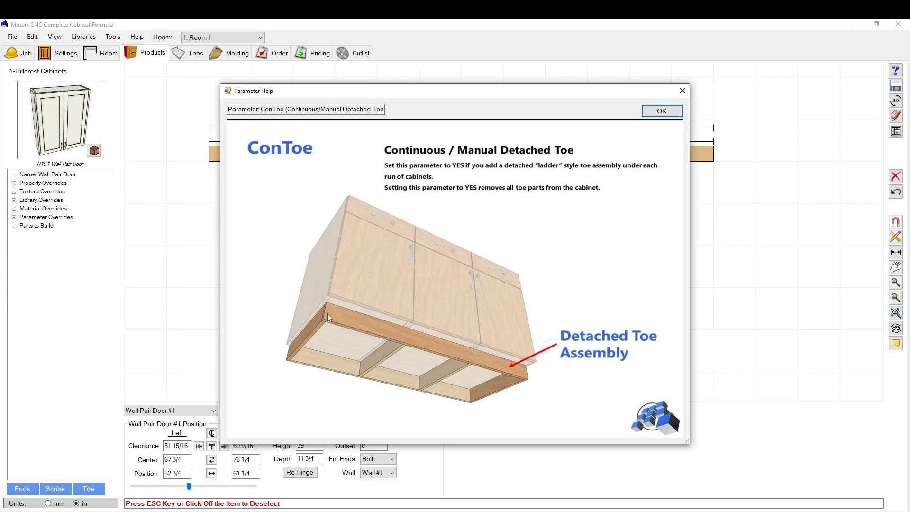
left_click(662, 110)
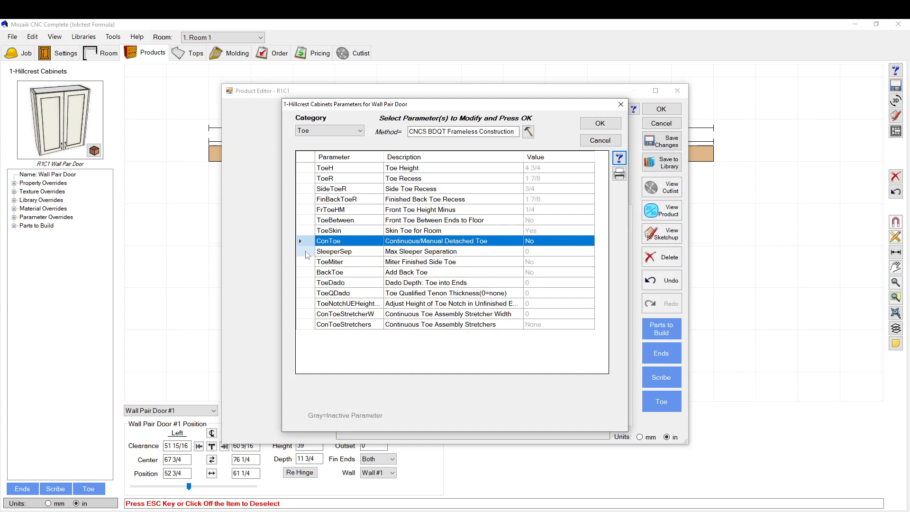
left_click(313, 286)
Step: Add the BTop (Base Cab Top) parameter from the Tops category to the Wall Pair Door's parameter overrides
left_click(333, 132)
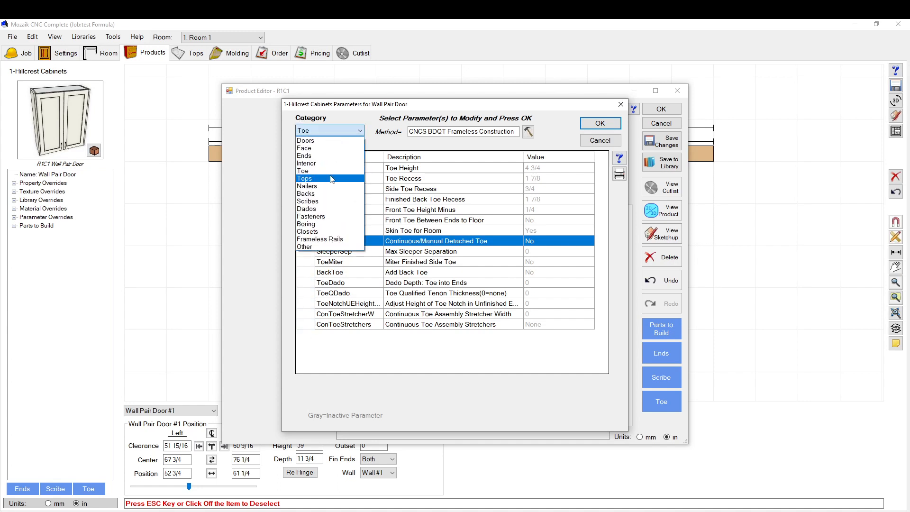
left_click(327, 179)
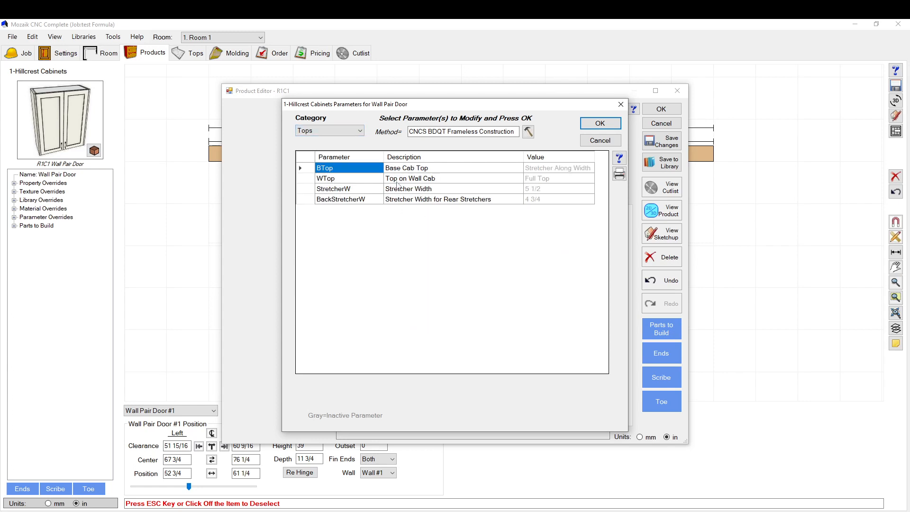
left_click(305, 169)
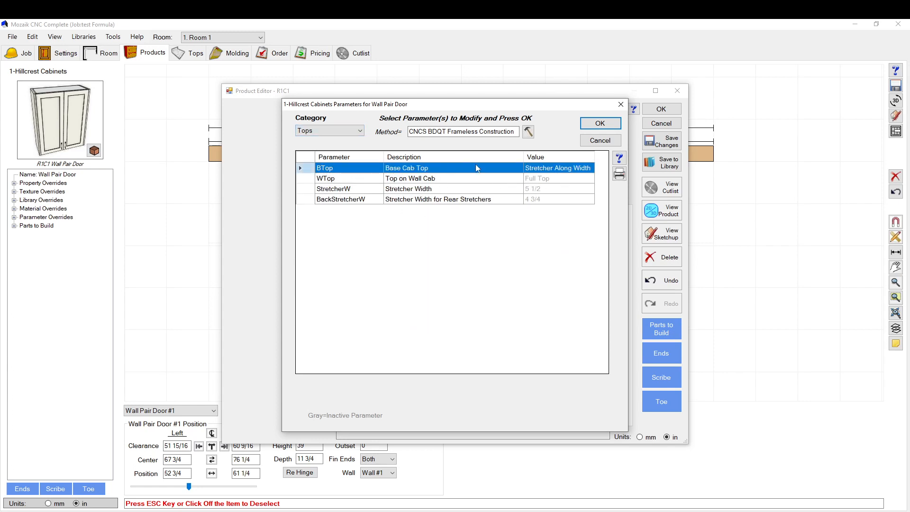
left_click(600, 124)
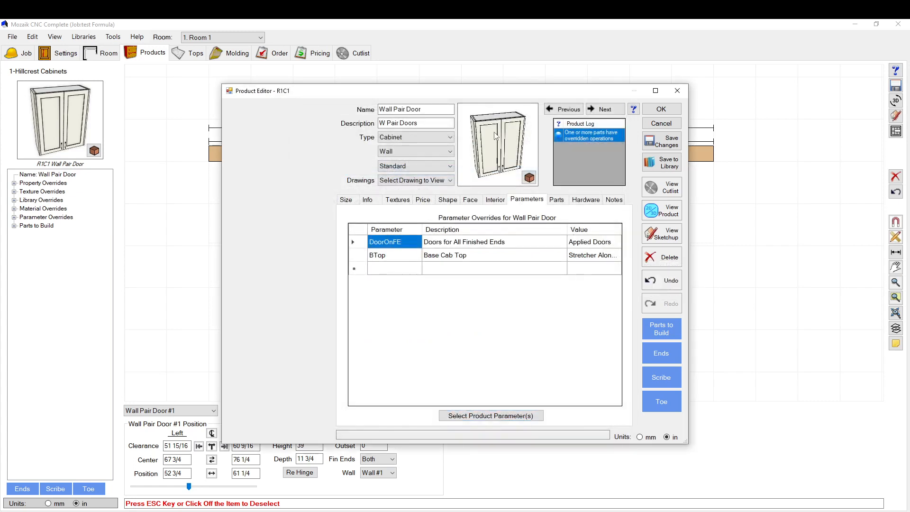
Step: Change the product from a wall to a Base cabinet and set its depth to 24 in
left_click(426, 151)
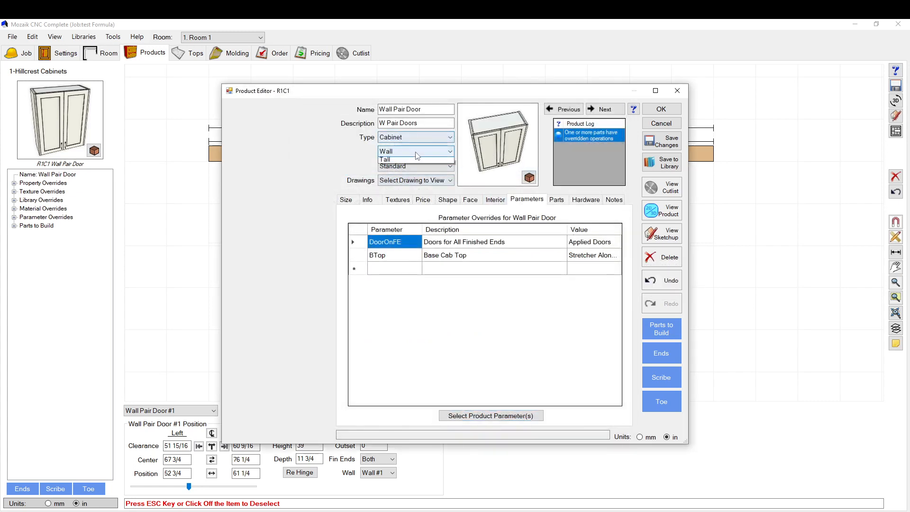
left_click(426, 164)
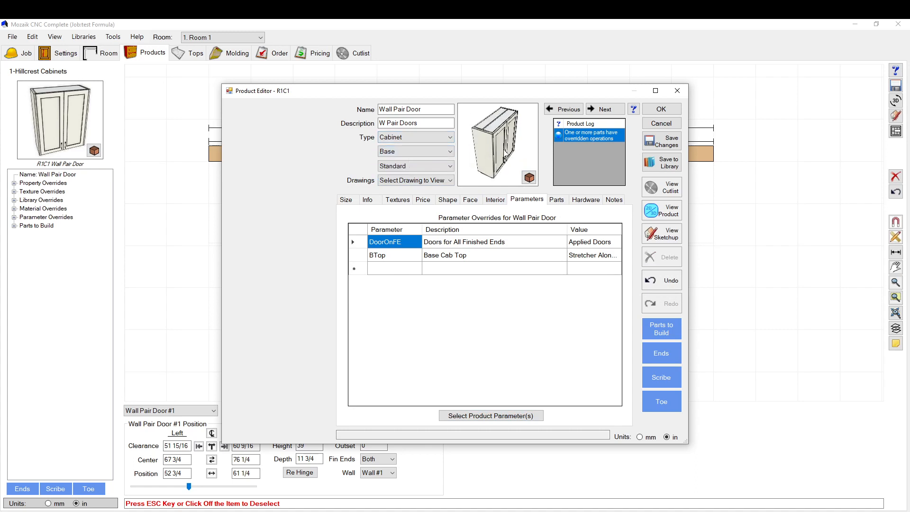
left_click(345, 199)
key("Tab")
key("Tab")
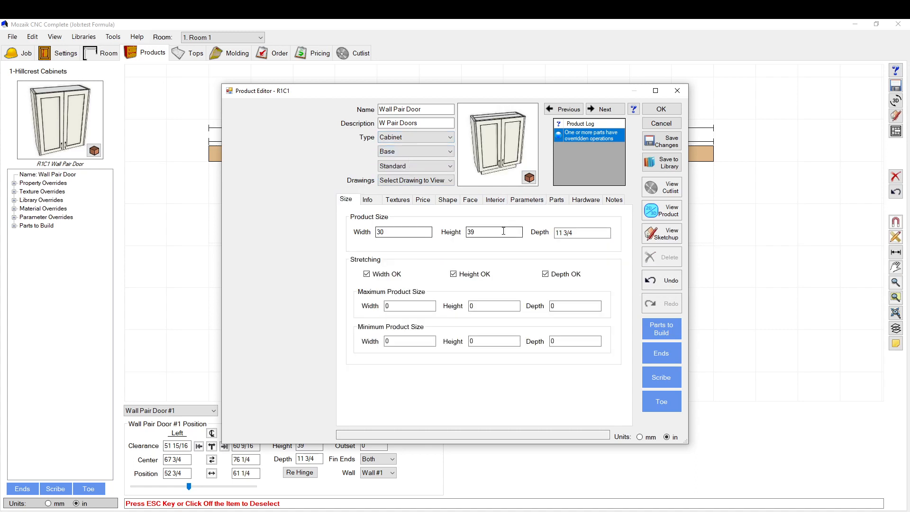
type("24")
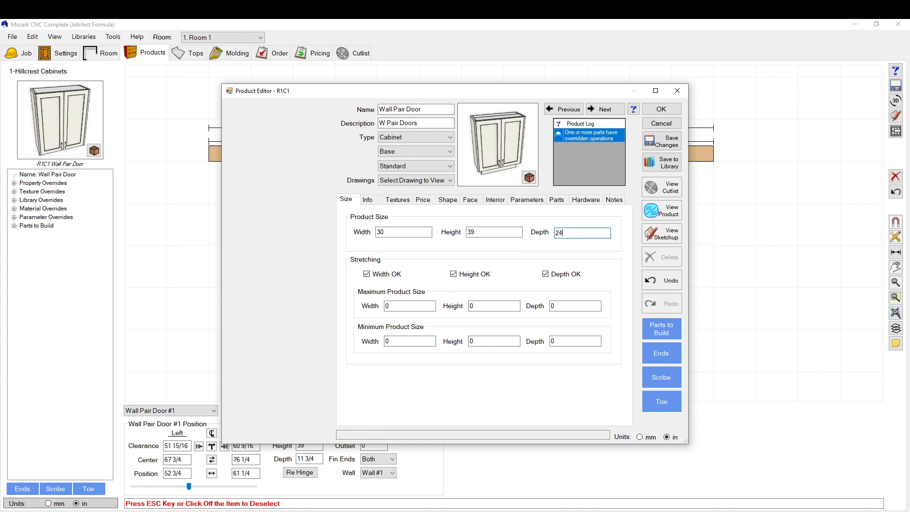
key("Tab")
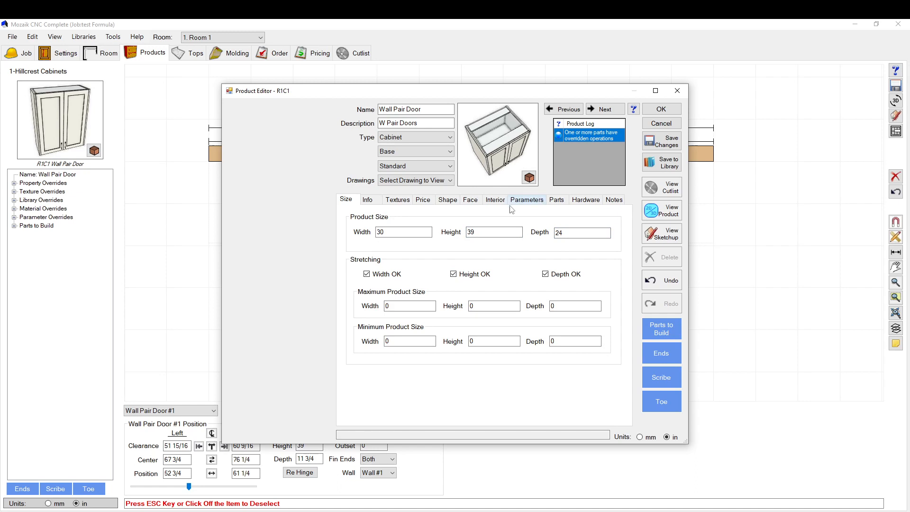
Step: Set the BTop parameter override to Full Top
left_click(527, 201)
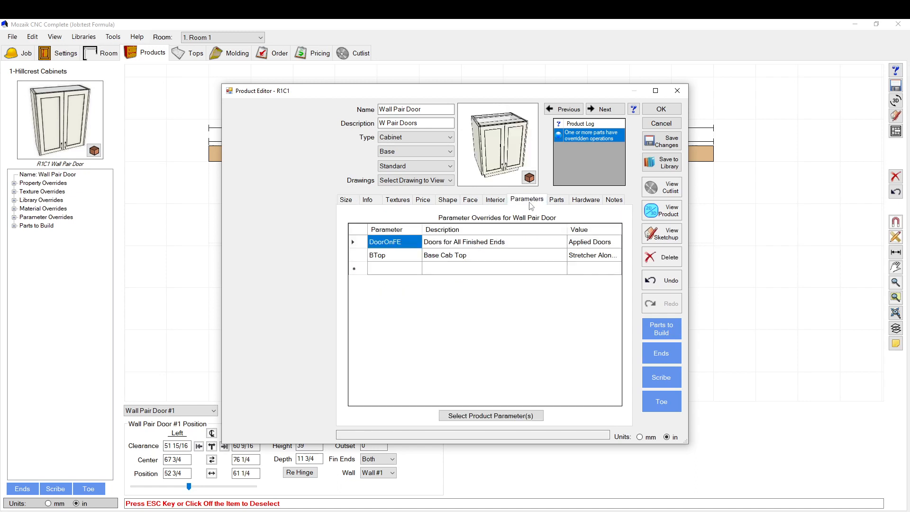
left_click(601, 258)
left_click(618, 275)
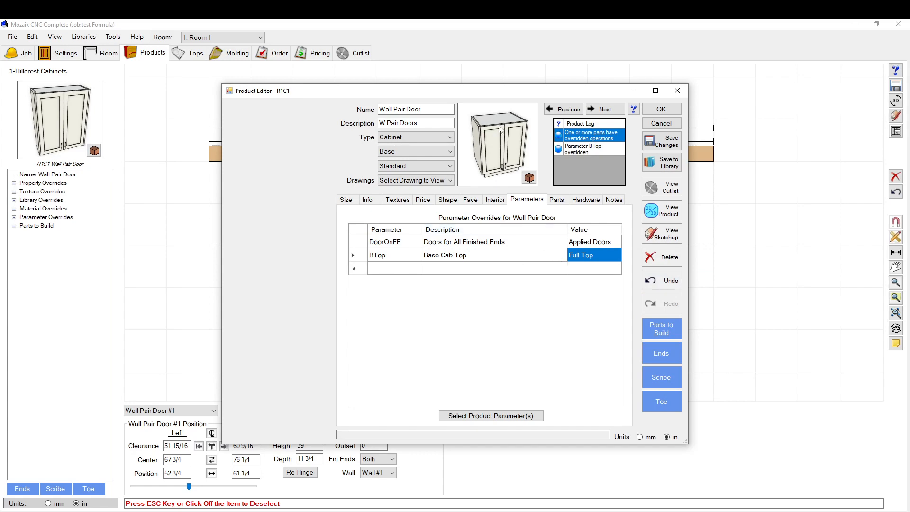
Step: Examine the remaining Tops parameters: WTop for wall cabinets, StretcherW and BackStretcherW
left_click(501, 417)
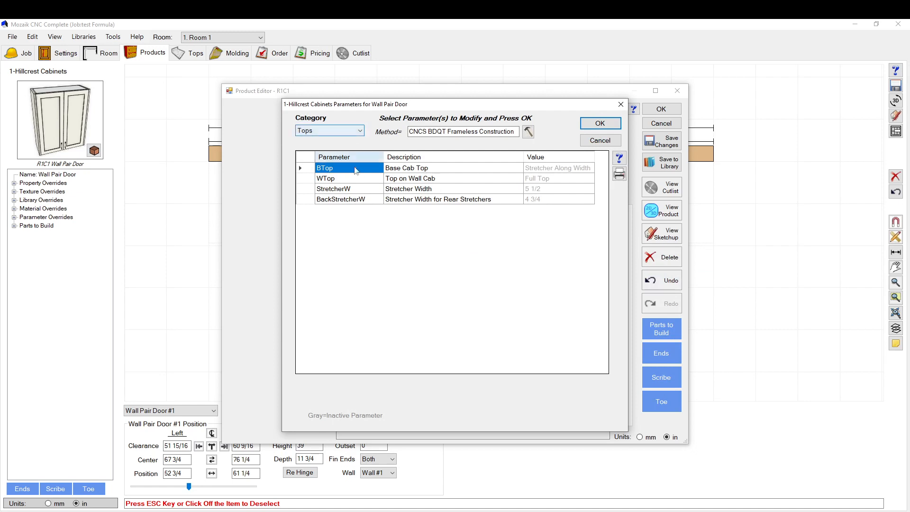
left_click(340, 199)
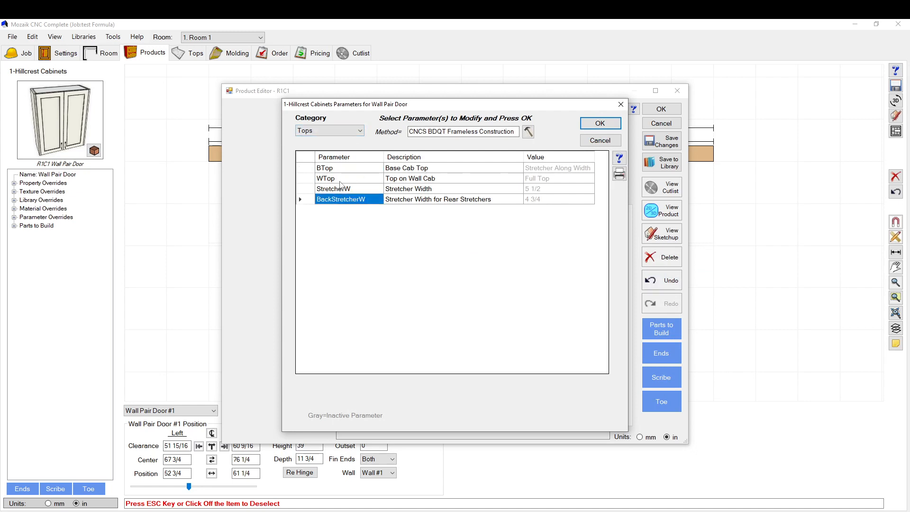
left_click(340, 182)
left_click(333, 192)
left_click(346, 179)
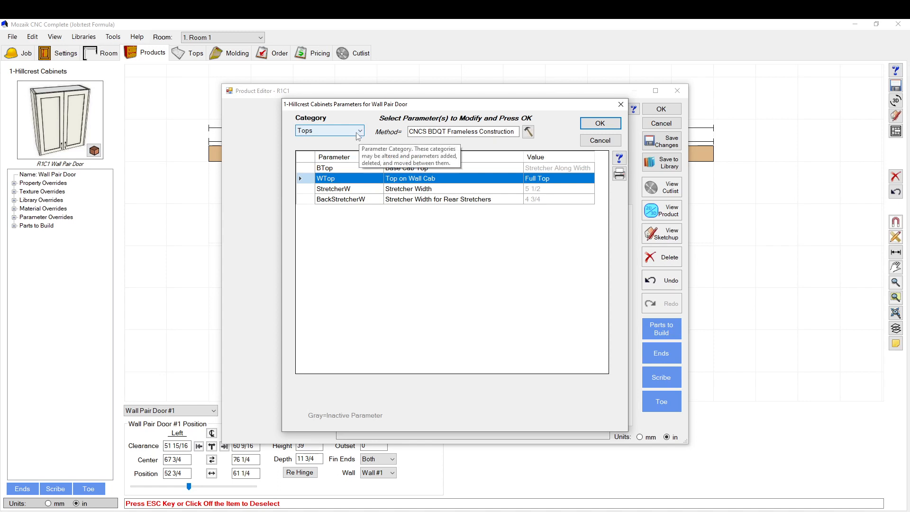
left_click(559, 179)
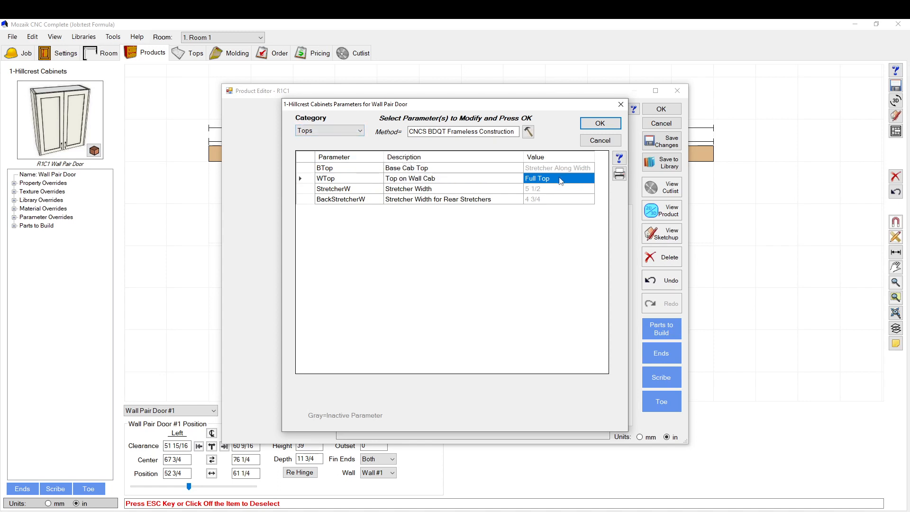
Step: Show the Nailers category parameters and read the parameter help for NailW (Case Nailer Width for base cabinets)
left_click(353, 136)
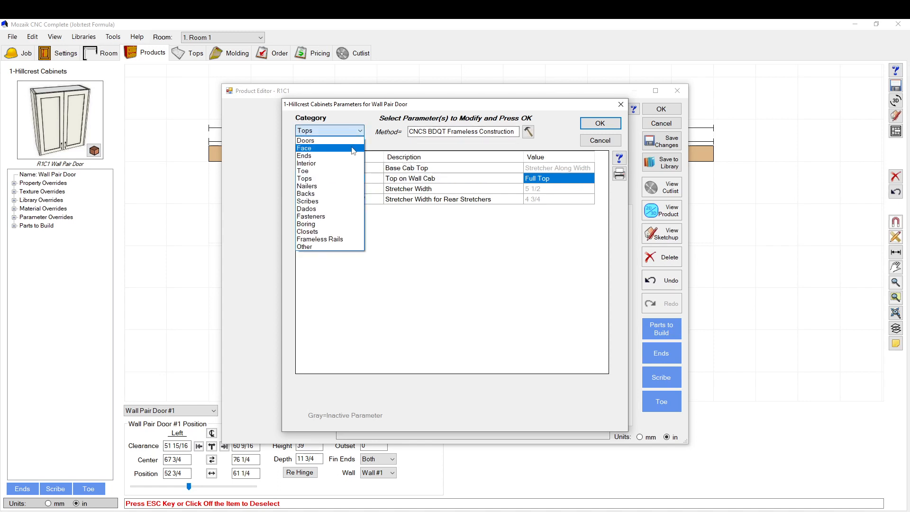
left_click(328, 186)
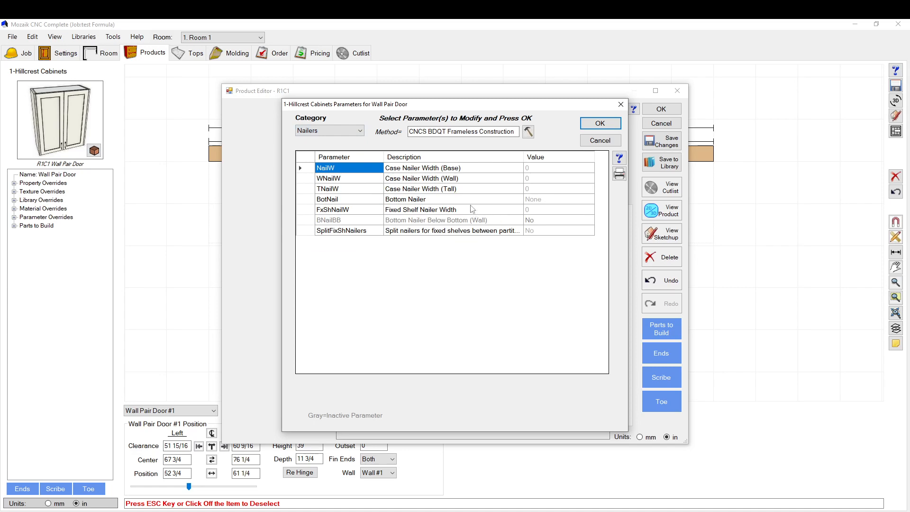
left_click(300, 168)
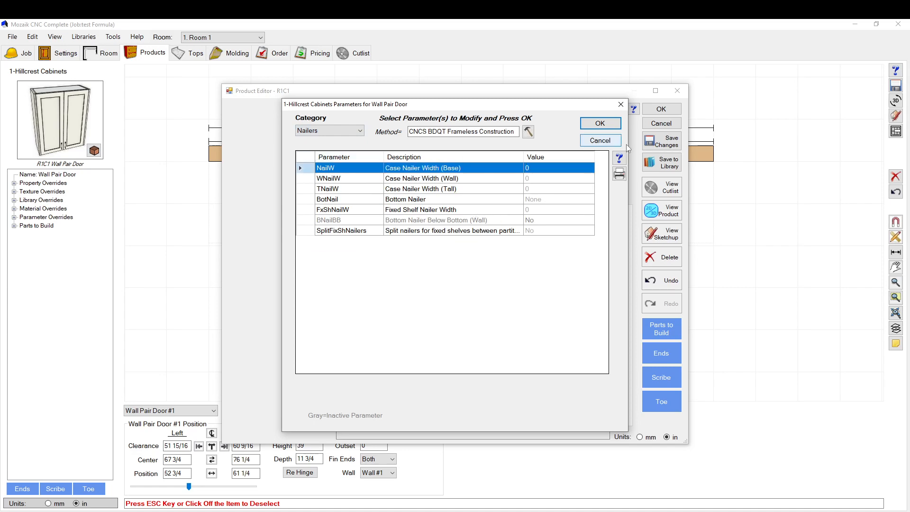
left_click(619, 158)
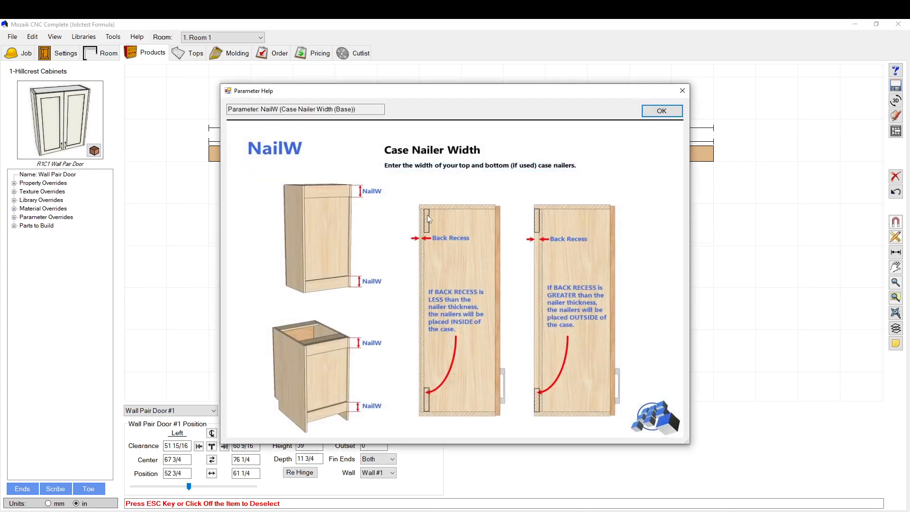
left_click(662, 110)
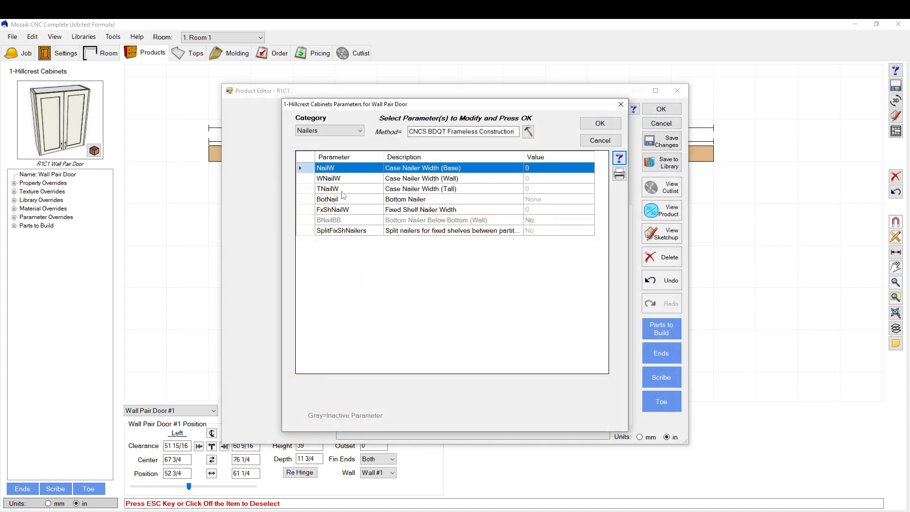
left_click(341, 189)
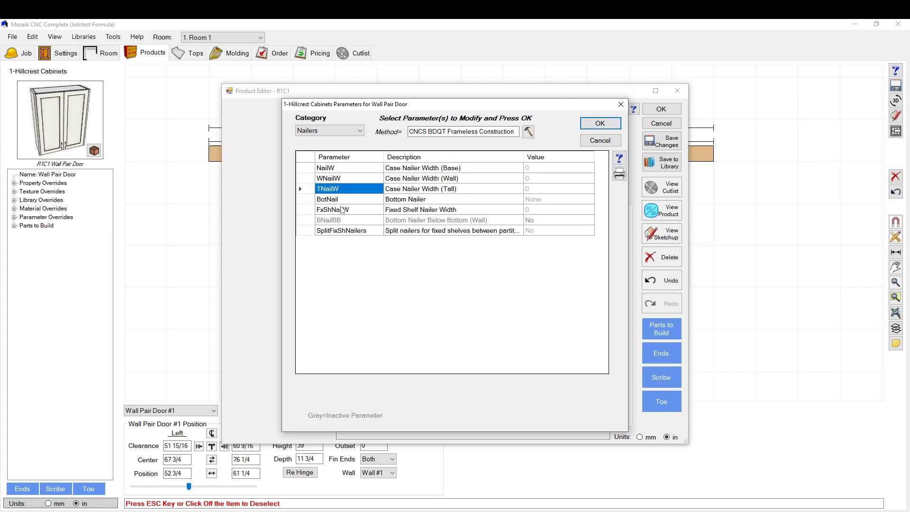
Step: Show the Backs category parameters and examine Backs (Cabinet Unfinished Backs) and BkRecess (Unfinished Back Recess)
left_click(359, 131)
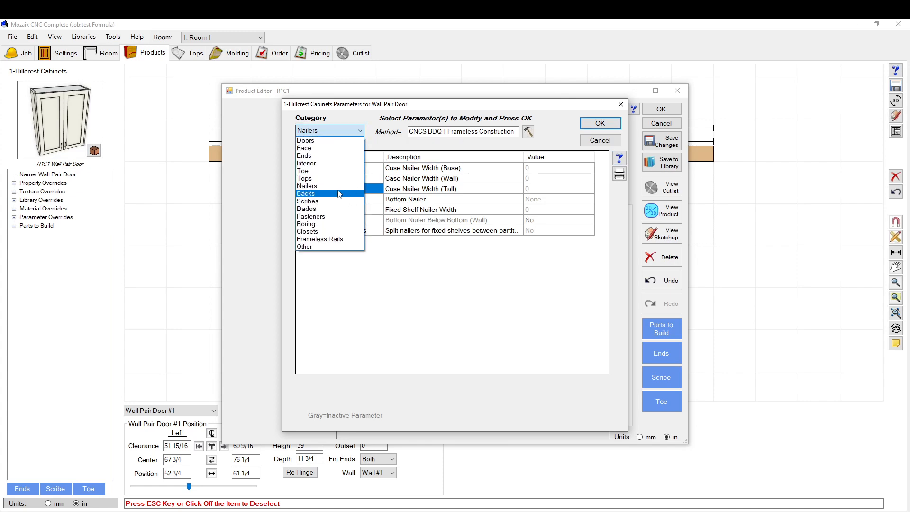
left_click(340, 193)
left_click(300, 167)
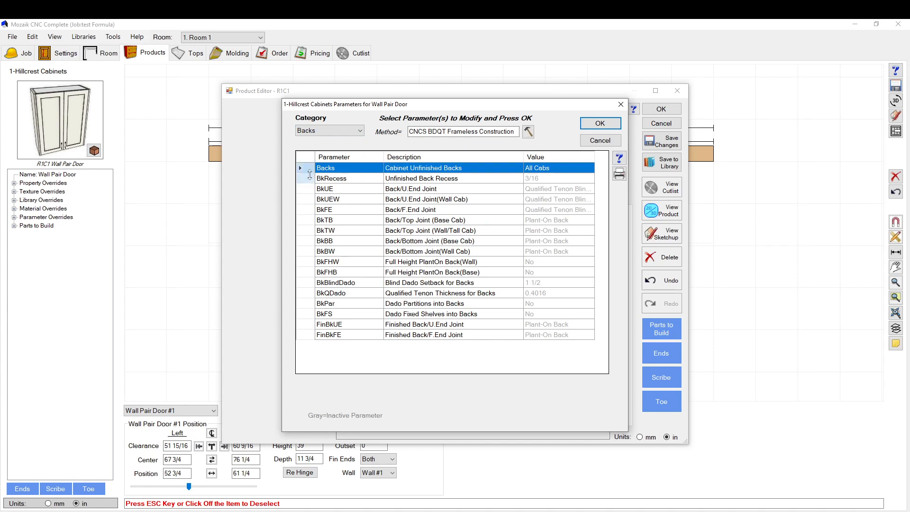
left_click(300, 179)
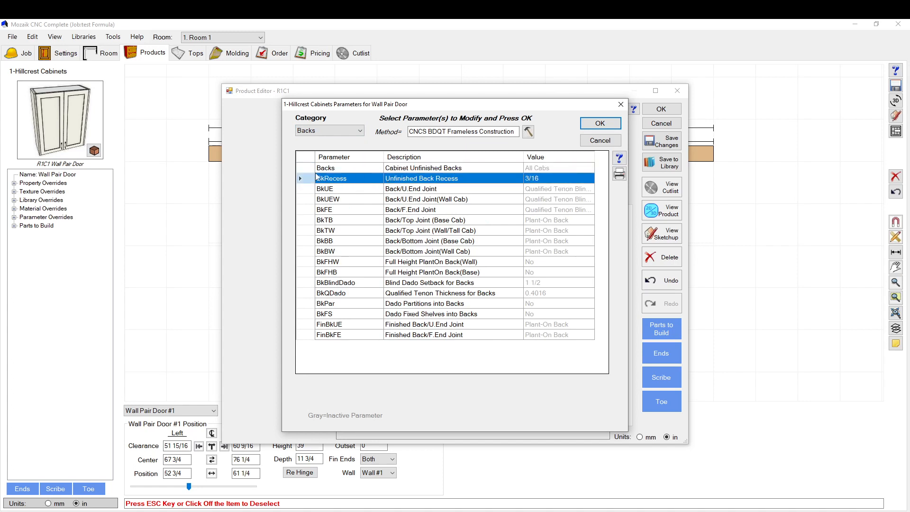
left_click(582, 168)
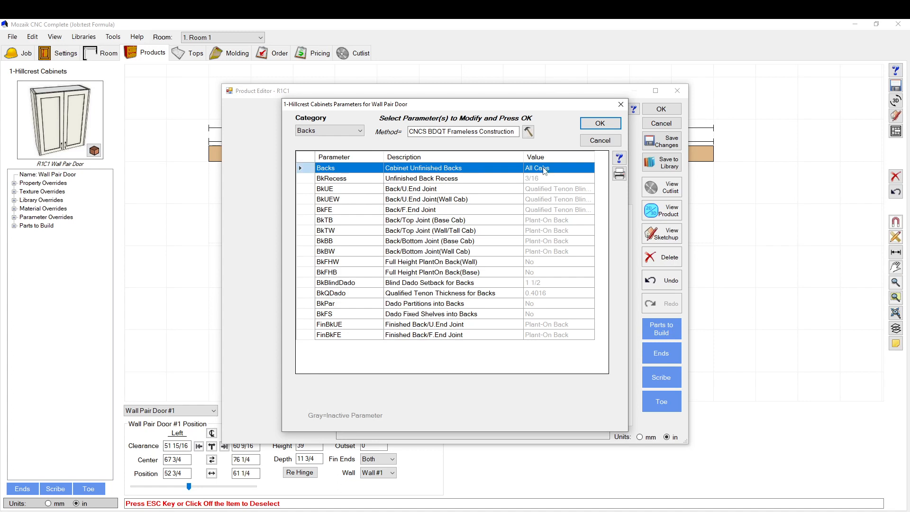
left_click(332, 181)
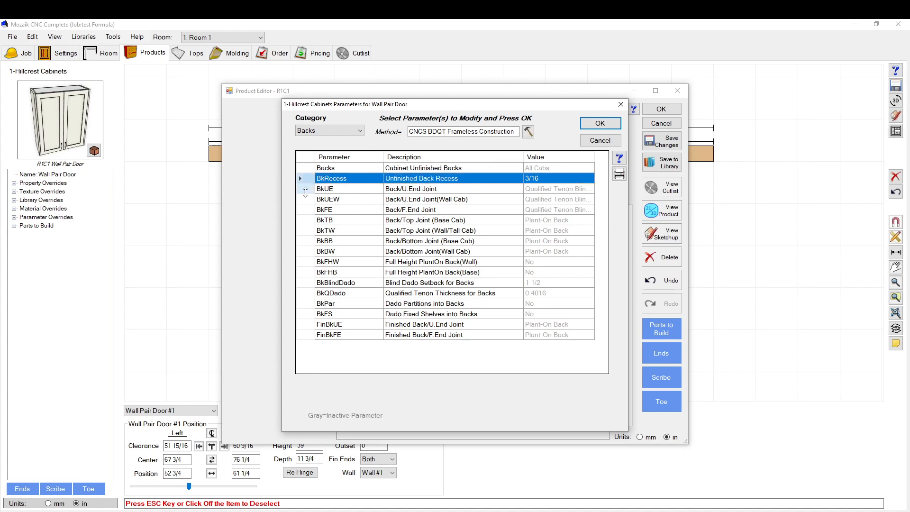
Step: Review the back joint parameters and read the parameter help for BkUE, the back to unfinished end joint
left_click(538, 188)
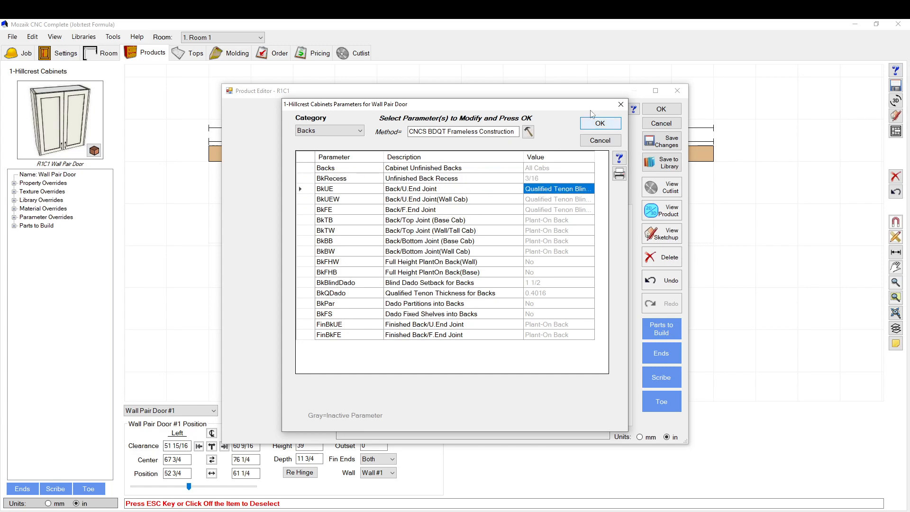
left_click(518, 221)
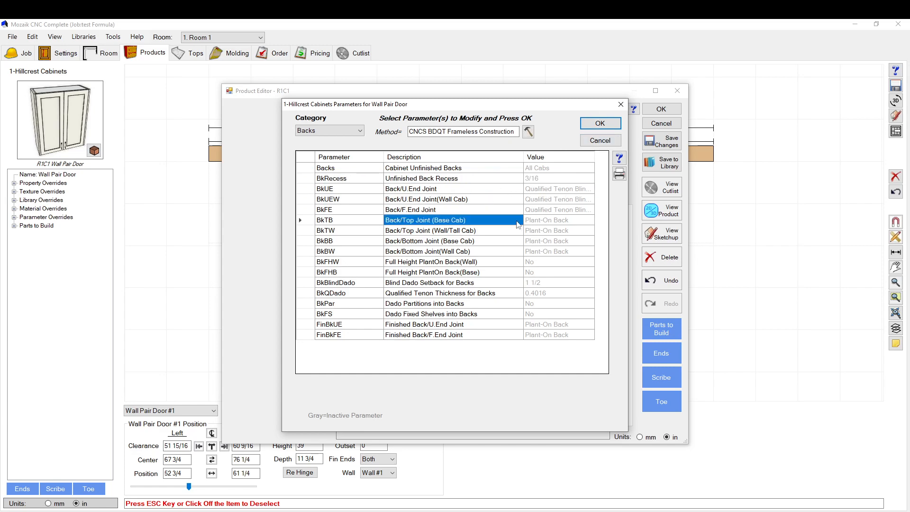
left_click(454, 201)
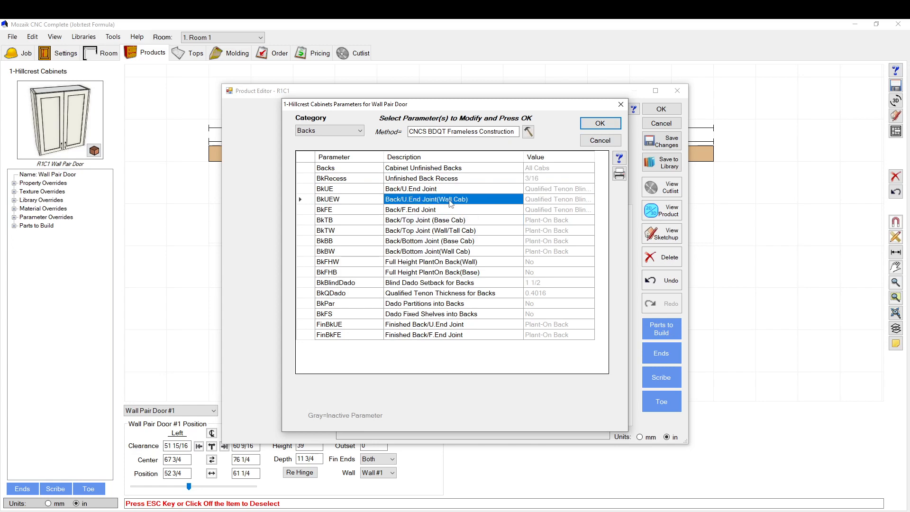
left_click(440, 192)
left_click(619, 157)
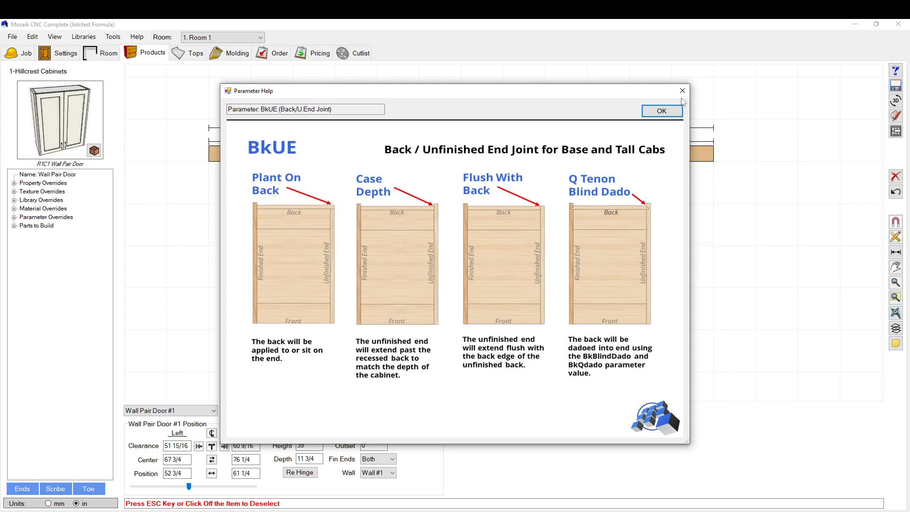
left_click(661, 116)
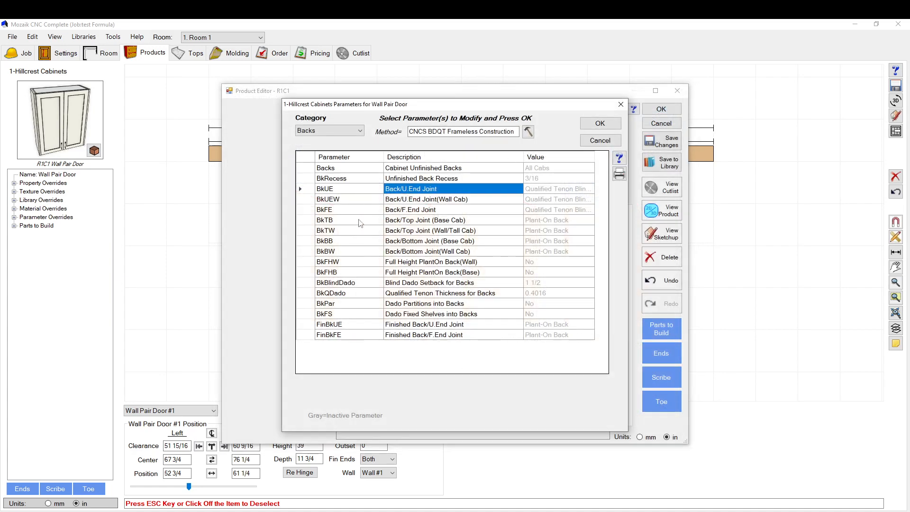
Step: Examine BkTB, the back/top joint for base cabinets, and read the parameter help for BkBlindDado
left_click(357, 221)
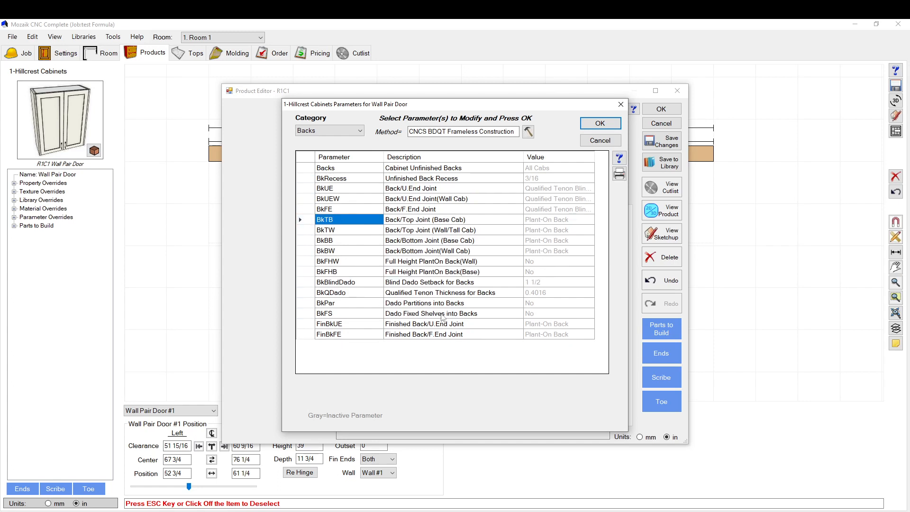
left_click(303, 282)
left_click(619, 158)
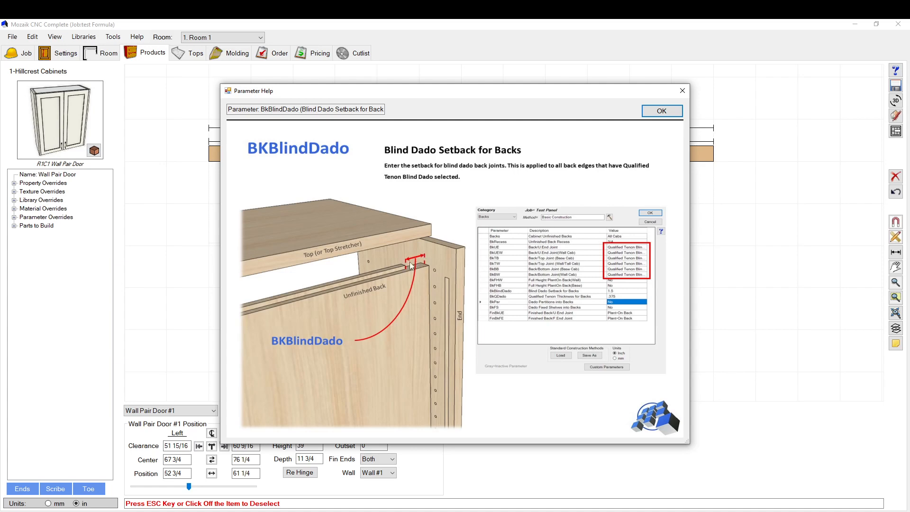
left_click(662, 110)
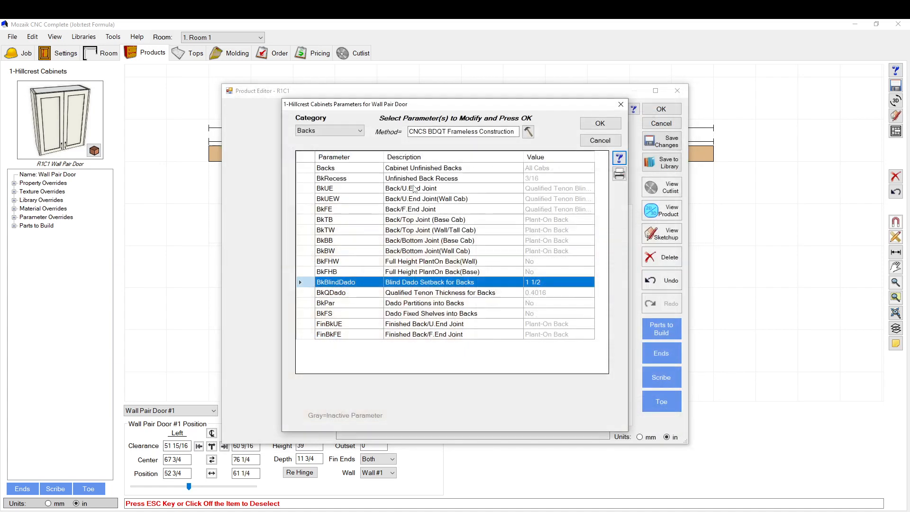
Step: Show the Scribes category parameters and read the parameter help for TScribe, the top scribe for base cabinets
left_click(341, 131)
left_click(338, 171)
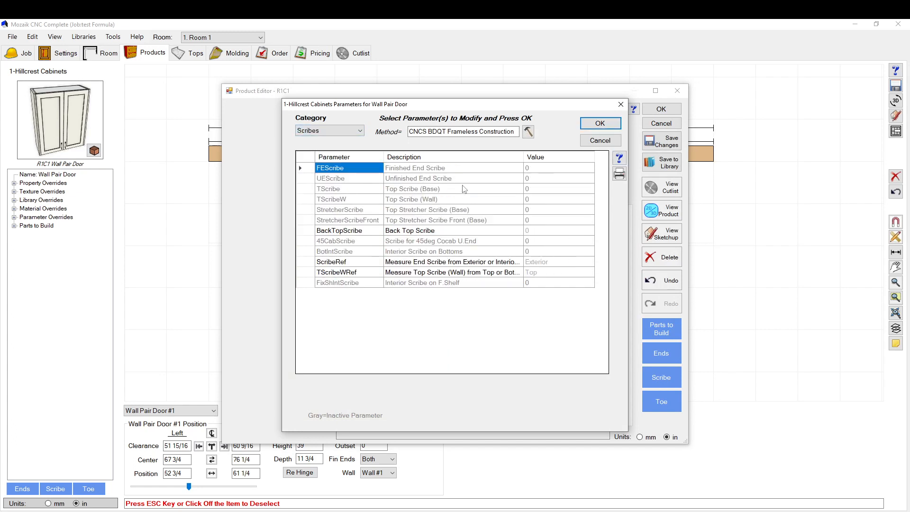
left_click(299, 166)
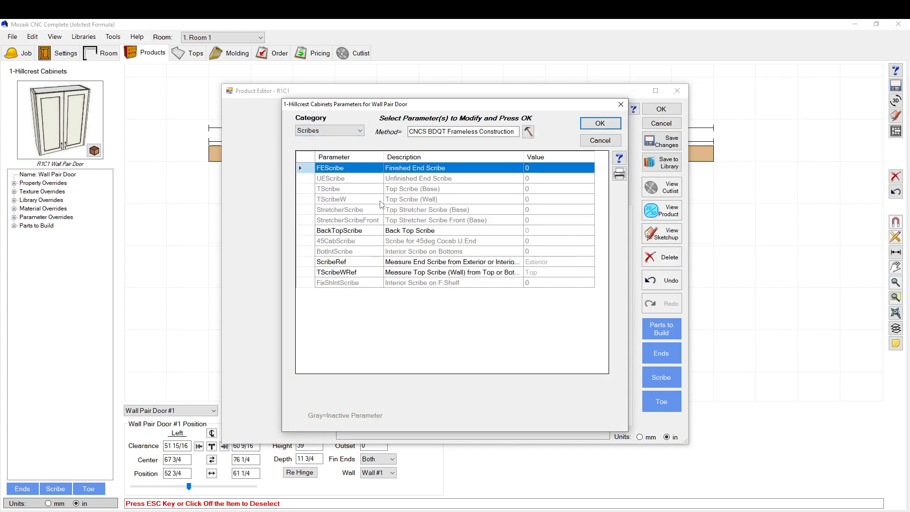
left_click_drag(448, 111, 435, 242)
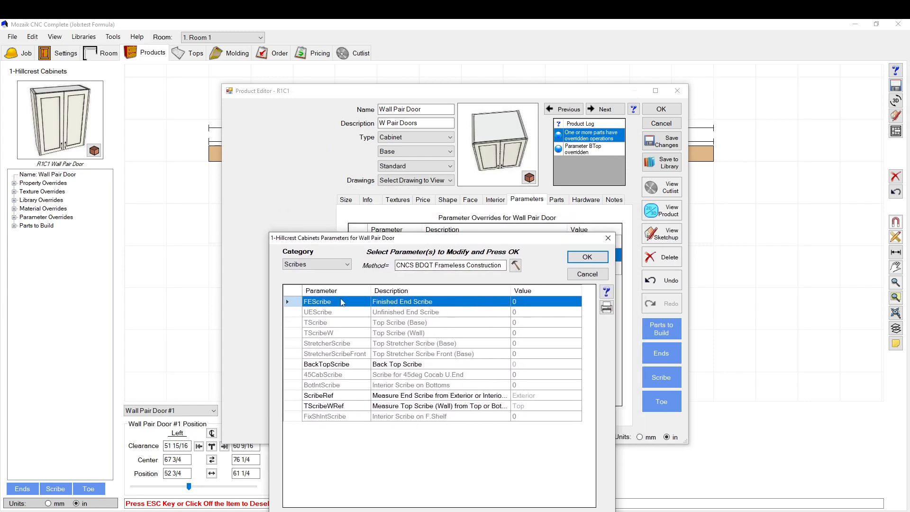
left_click(289, 323)
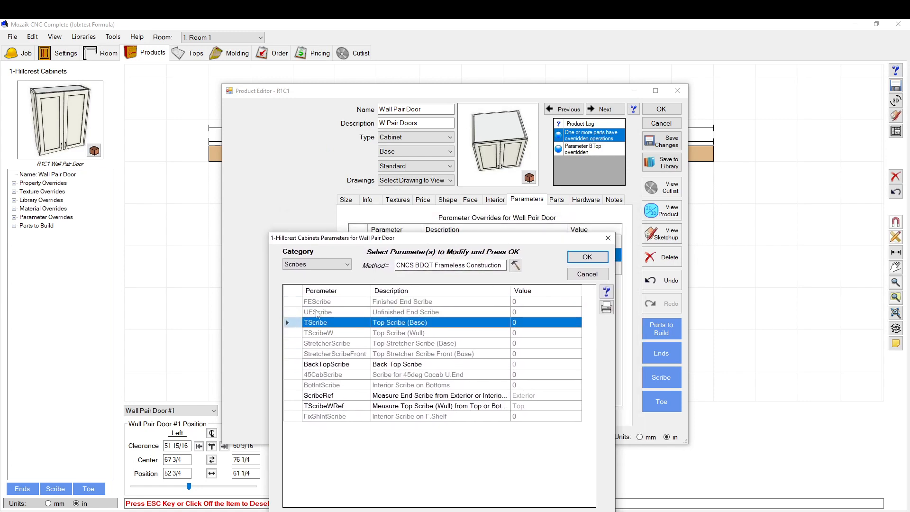
left_click(606, 291)
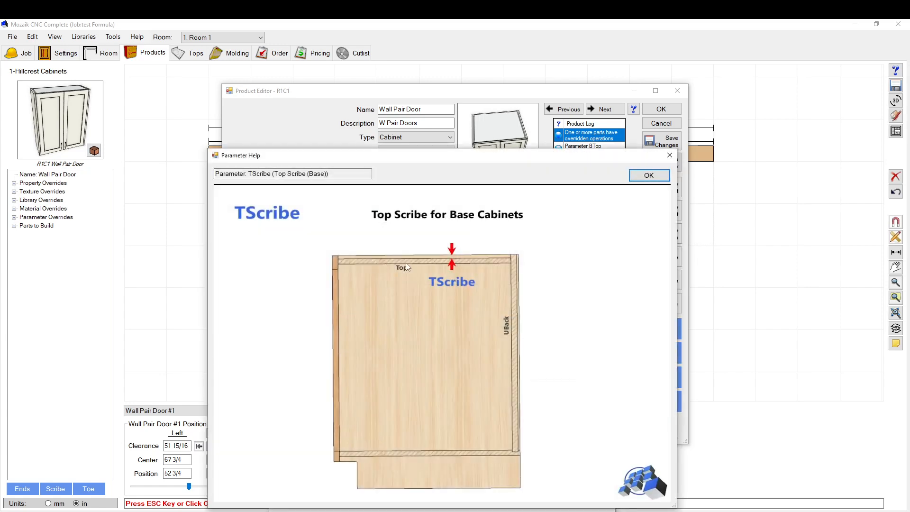
left_click(635, 177)
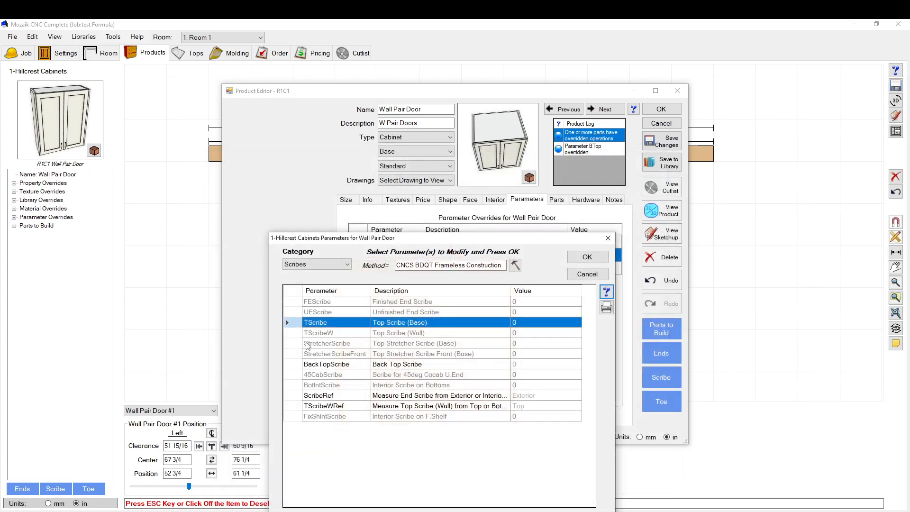
Step: Show the Dados category and look through its list of dado depth, blind dado, tenon and slop parameters
left_click(306, 266)
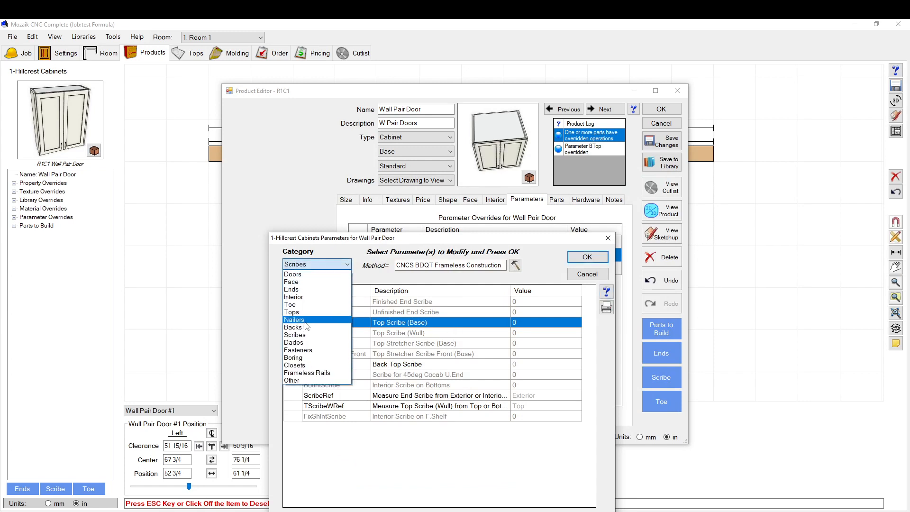
left_click(306, 342)
scroll(371, 305, "down", 2)
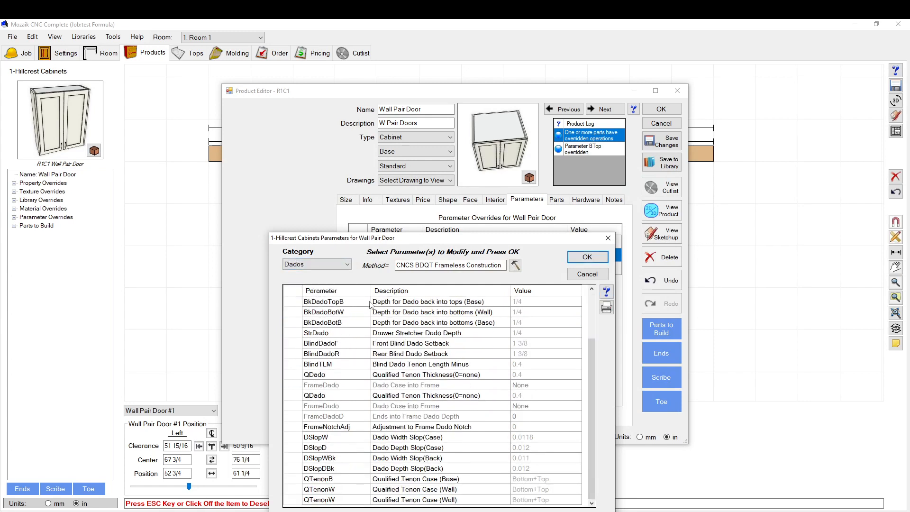
scroll(360, 469, "up", 1)
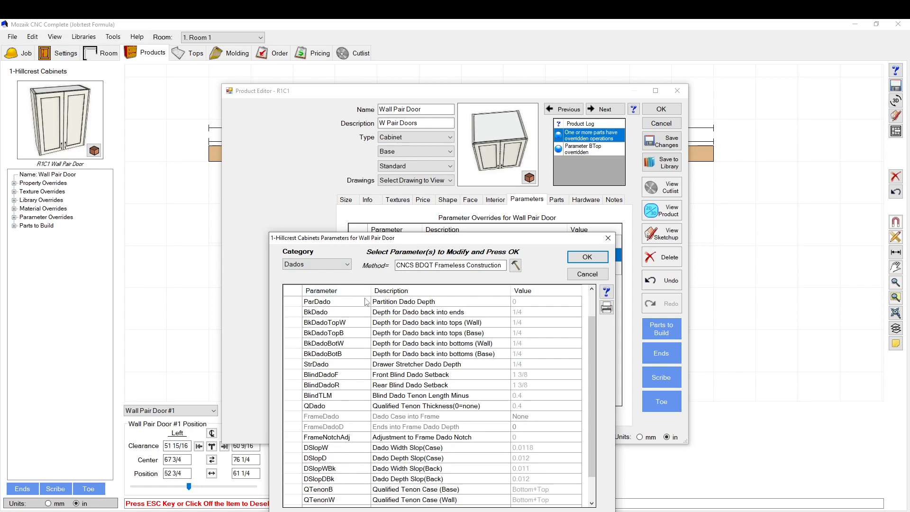
scroll(346, 335, "up", 1)
scroll(327, 322, "down", 1)
scroll(311, 315, "up", 1)
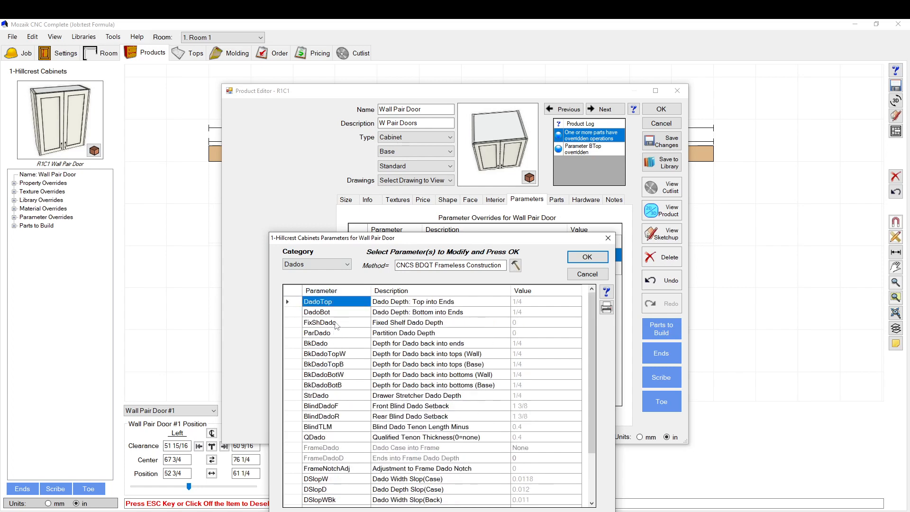
scroll(308, 316, "down", 1)
scroll(303, 317, "up", 1)
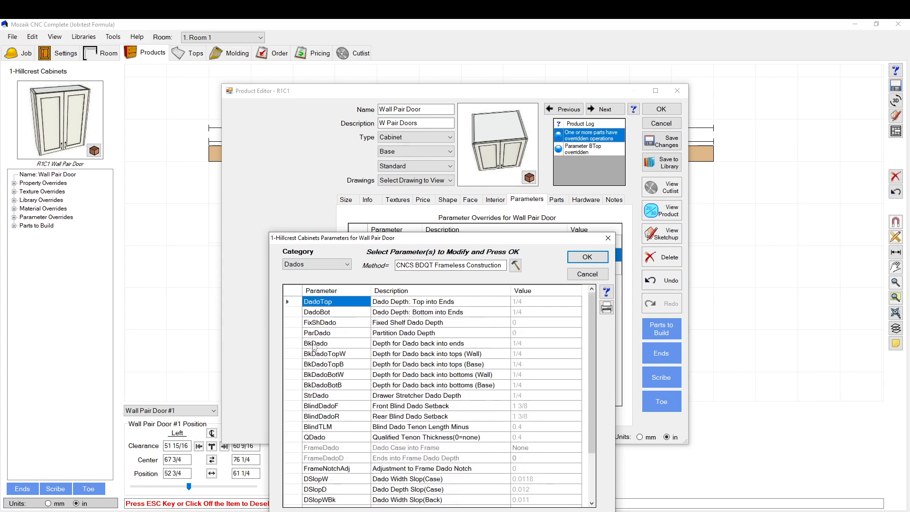
Step: Compare the DadoTop and DadoBot depth parameters and read the parameter help for DadoTop
left_click(293, 302)
left_click(294, 312)
left_click(297, 303)
left_click(295, 311)
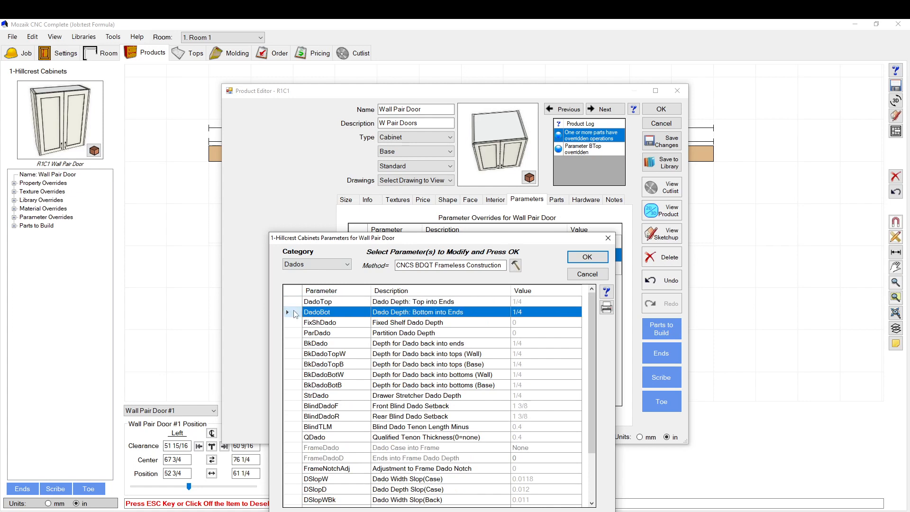
left_click(295, 303)
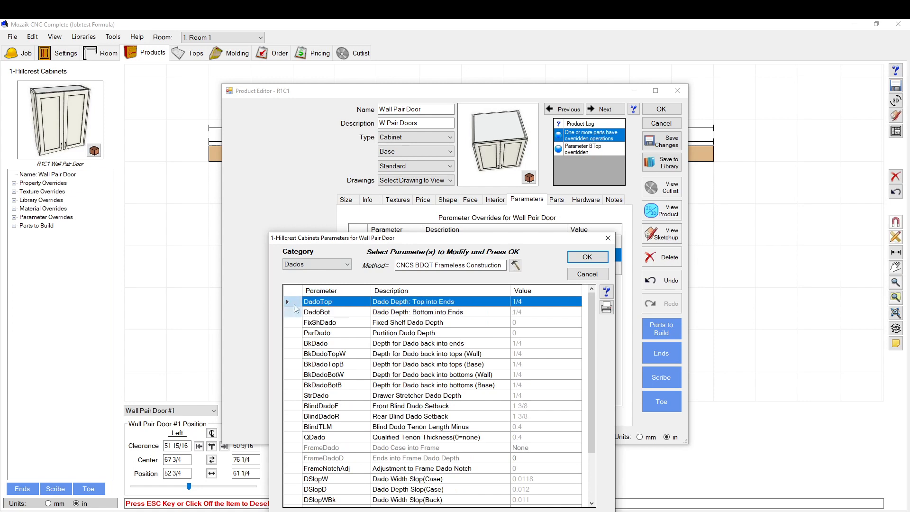
left_click(297, 311)
left_click(299, 302)
left_click(606, 292)
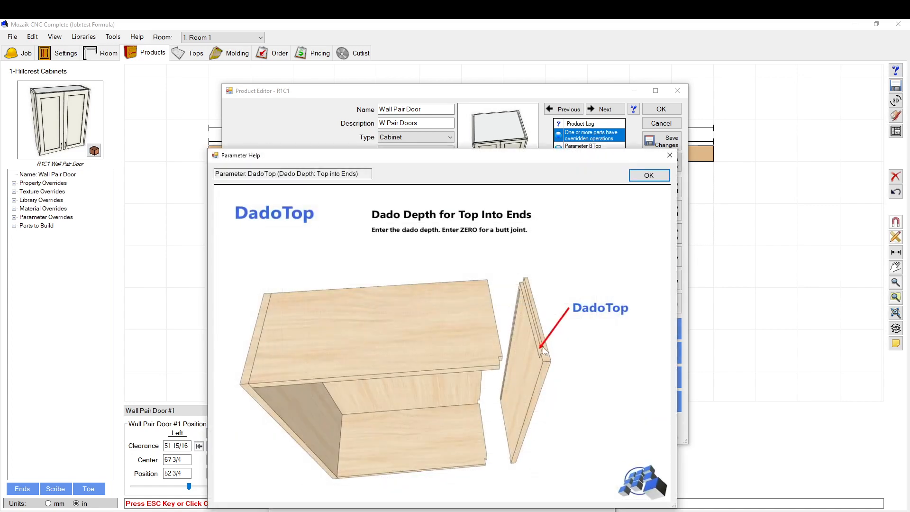
left_click(649, 175)
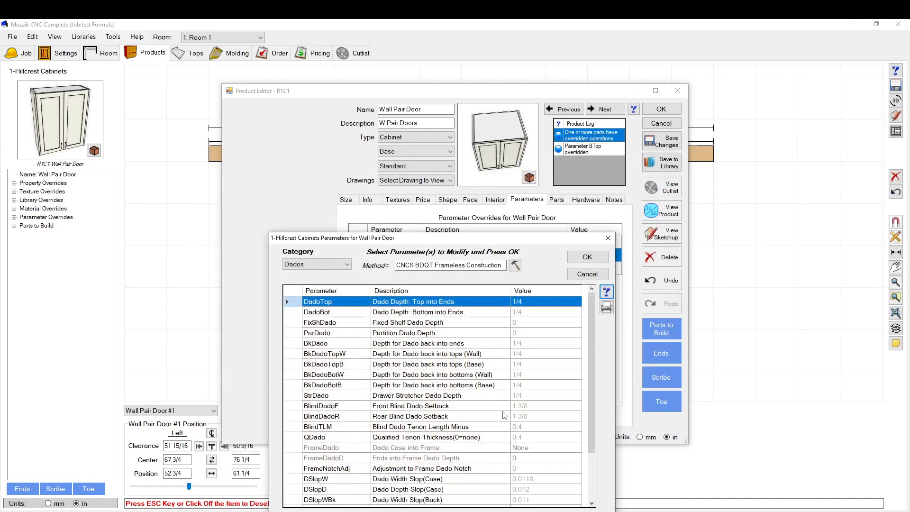
Step: Read the parameter help for the front and rear blind dado setbacks, BlindDadoF and BlindDadoR
left_click(495, 406)
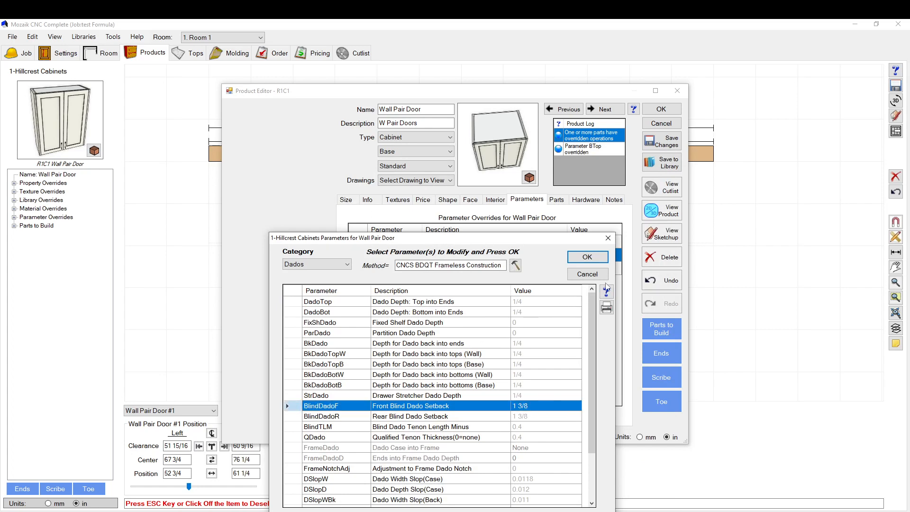
left_click(606, 291)
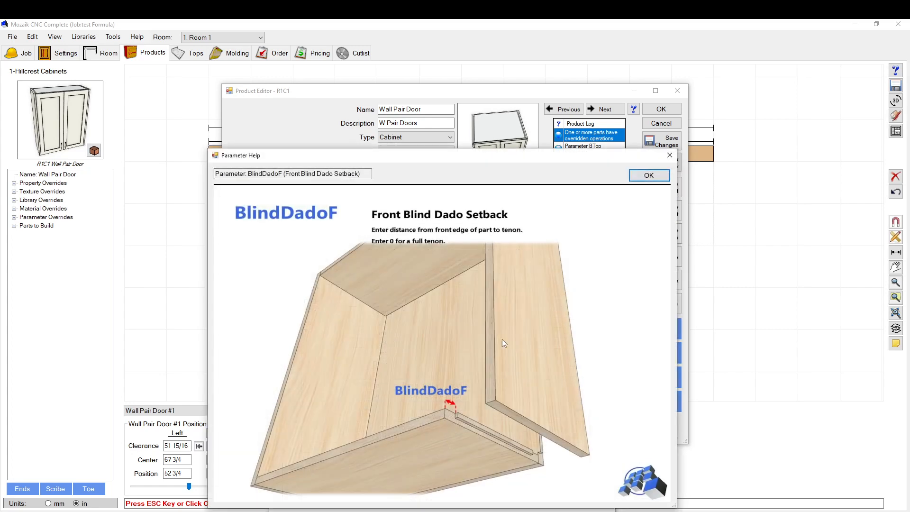
left_click(648, 175)
scroll(372, 375, "down", 2)
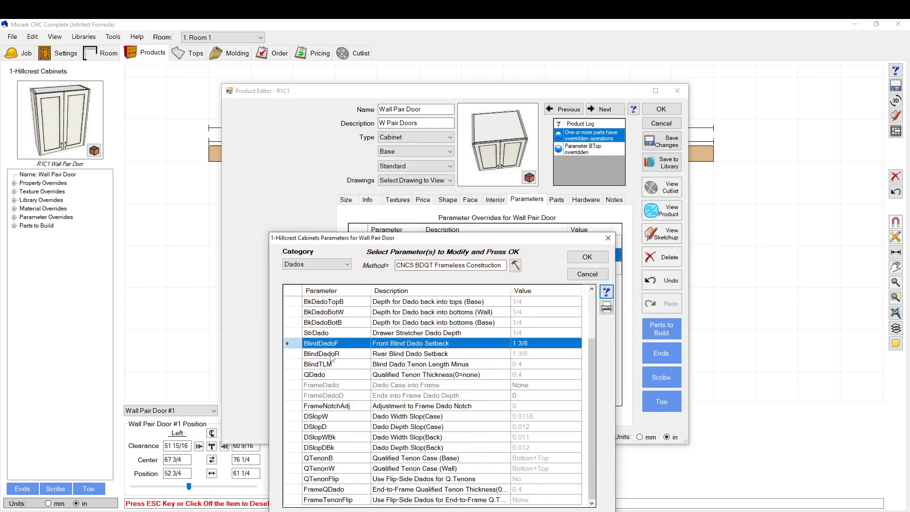
left_click(297, 354)
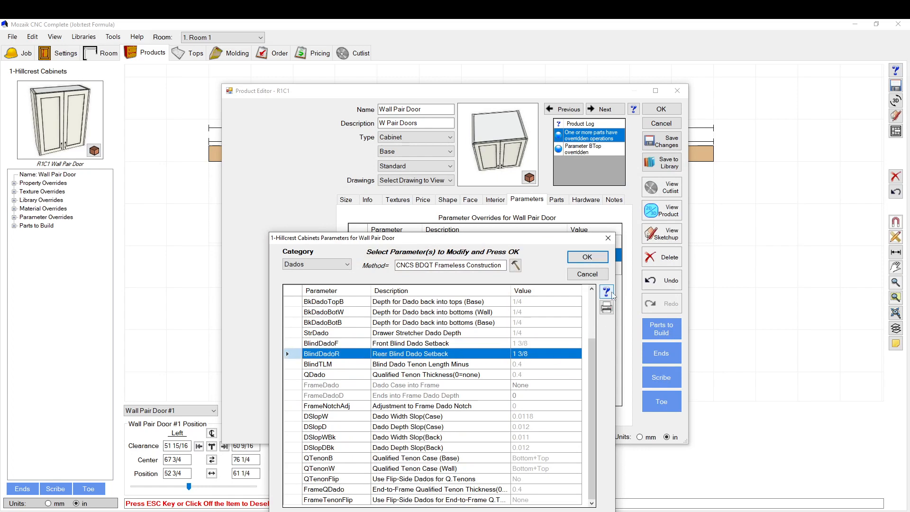
left_click(606, 291)
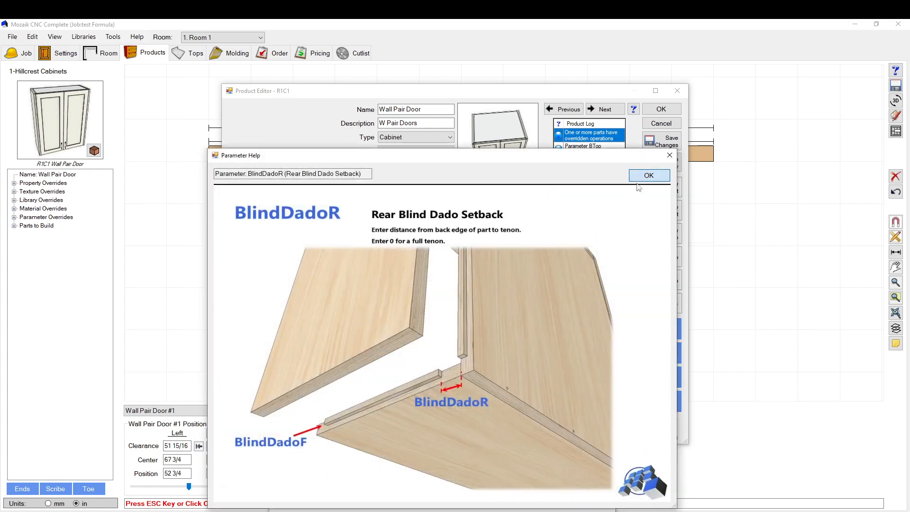
left_click(649, 176)
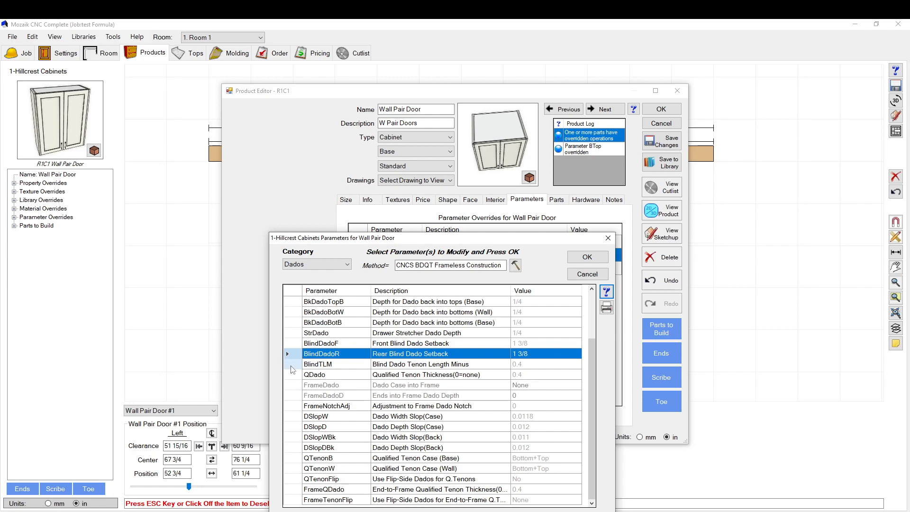
Step: Read the parameter help for QDado, the qualified tenon thickness, and go over its illustration a second time
left_click(451, 375)
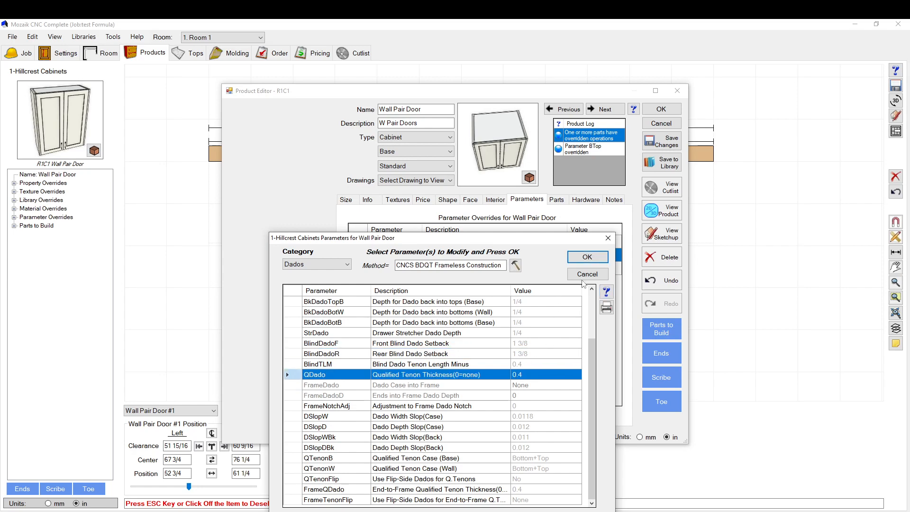
left_click(606, 291)
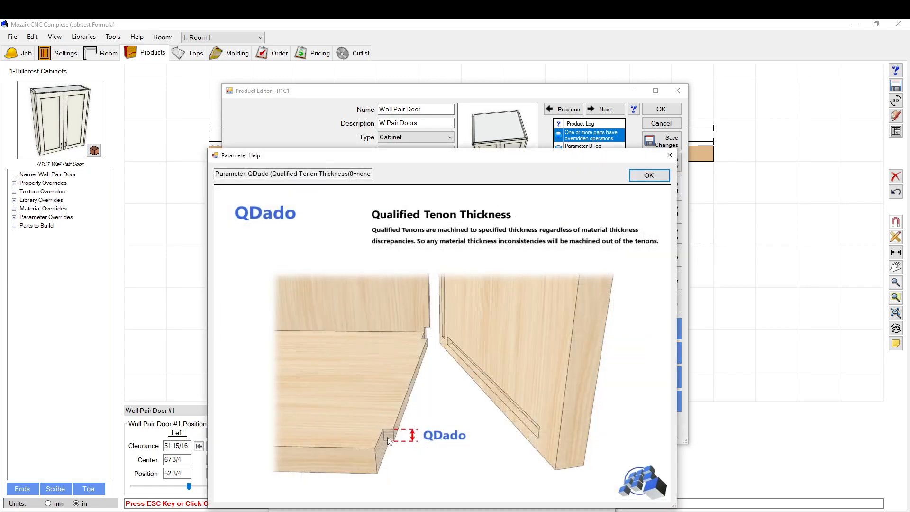
left_click(649, 176)
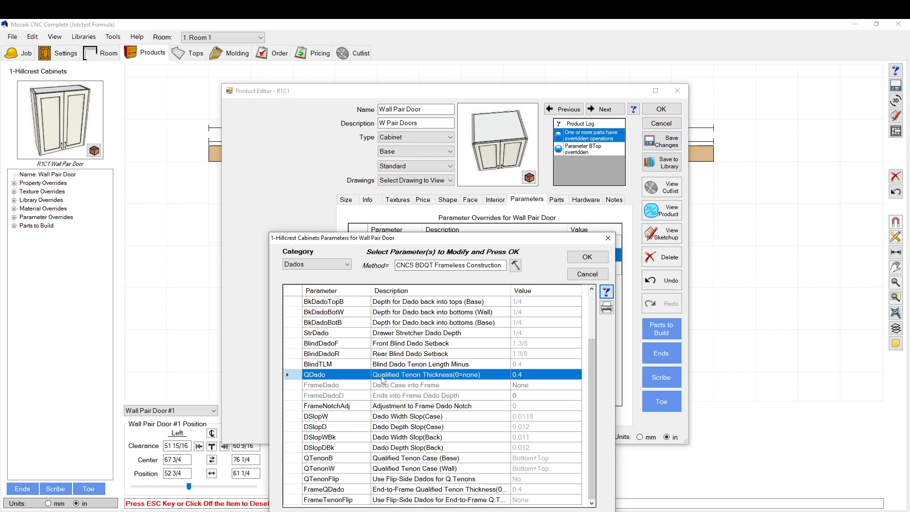
left_click(607, 291)
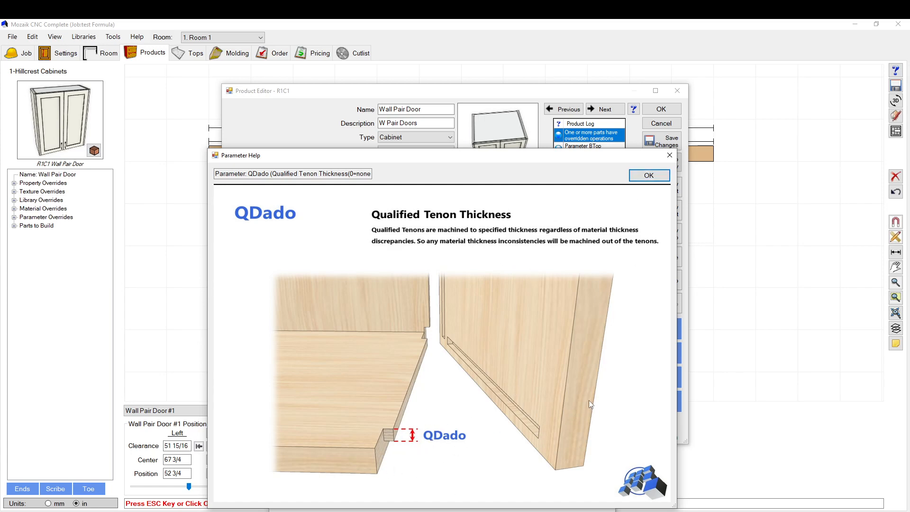
left_click(648, 176)
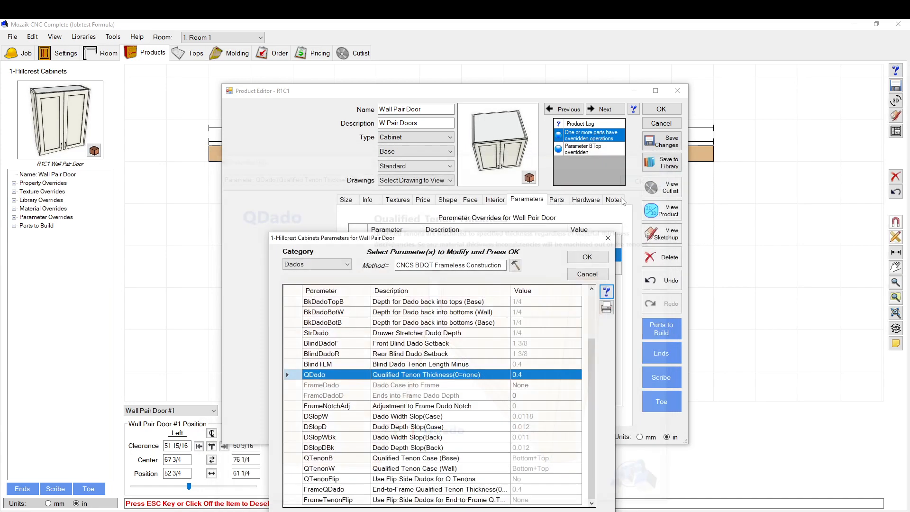
Step: Look at the FrameDado and dado slop parameters and read the parameter help for DSlopW, the case dado width slop
left_click(296, 384)
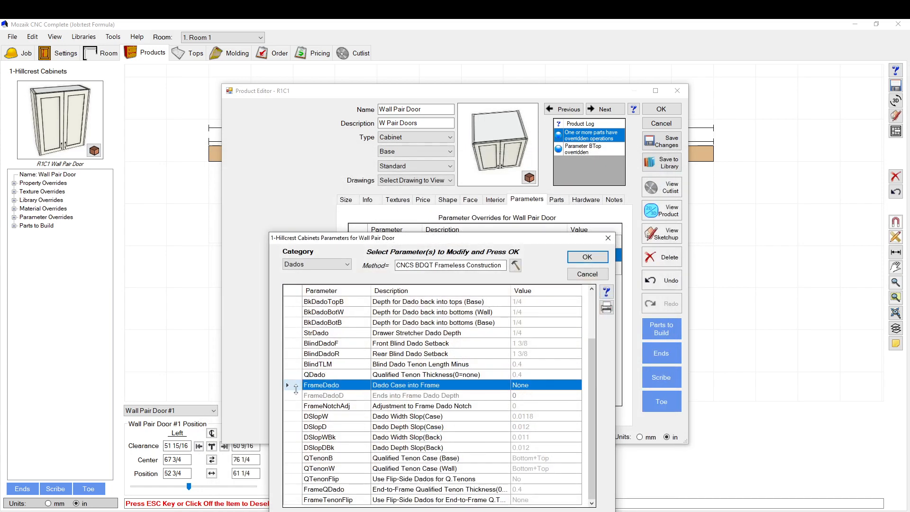
left_click(320, 437)
left_click(294, 416)
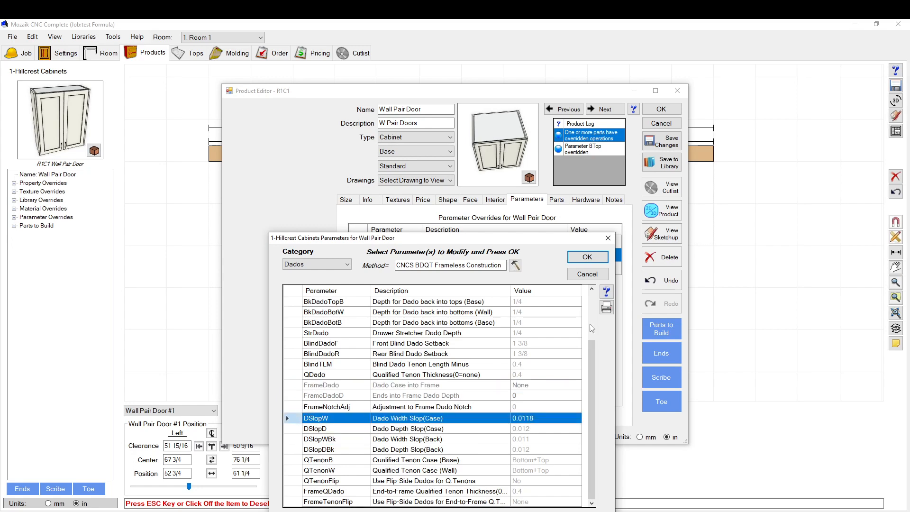
left_click(606, 291)
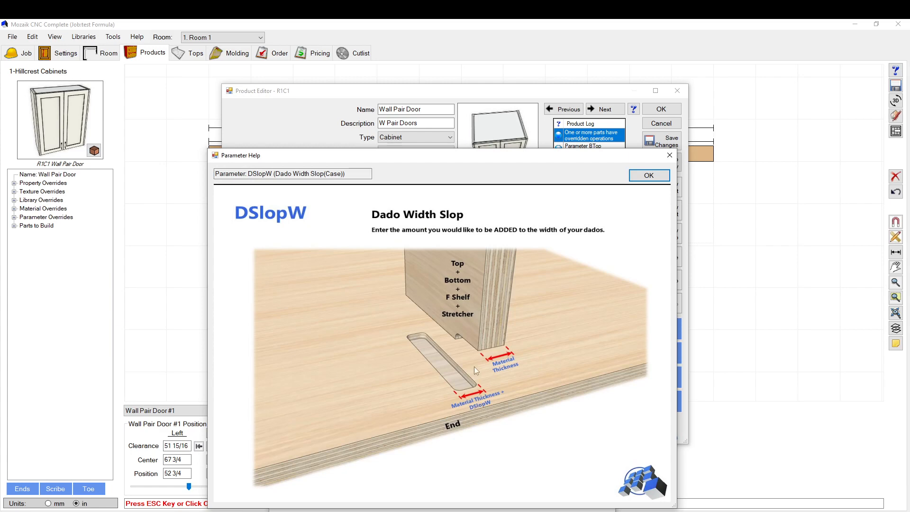
left_click(649, 175)
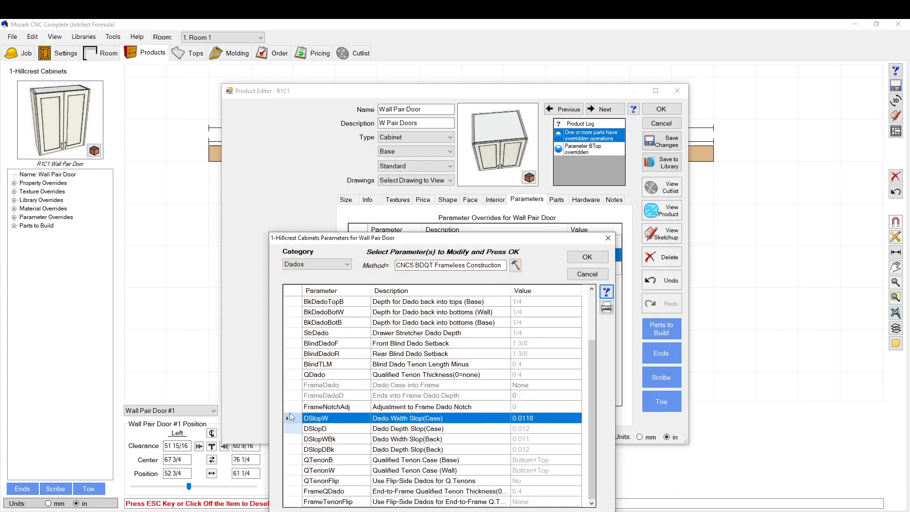
Step: Read the parameter help for QTenonFlip, flip-side dados for Q tenons, alongside the Dados list, and select that parameter's value
left_click_drag(459, 242, 456, 171)
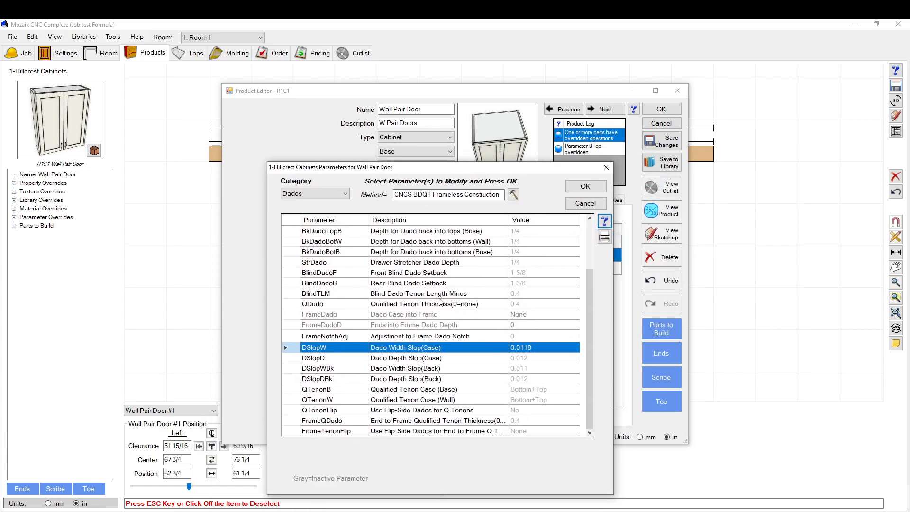
left_click(290, 410)
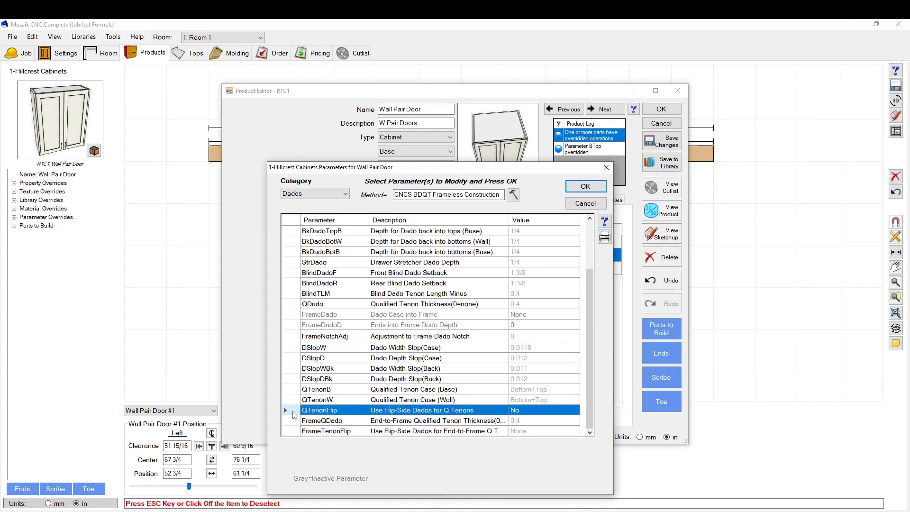
left_click(604, 221)
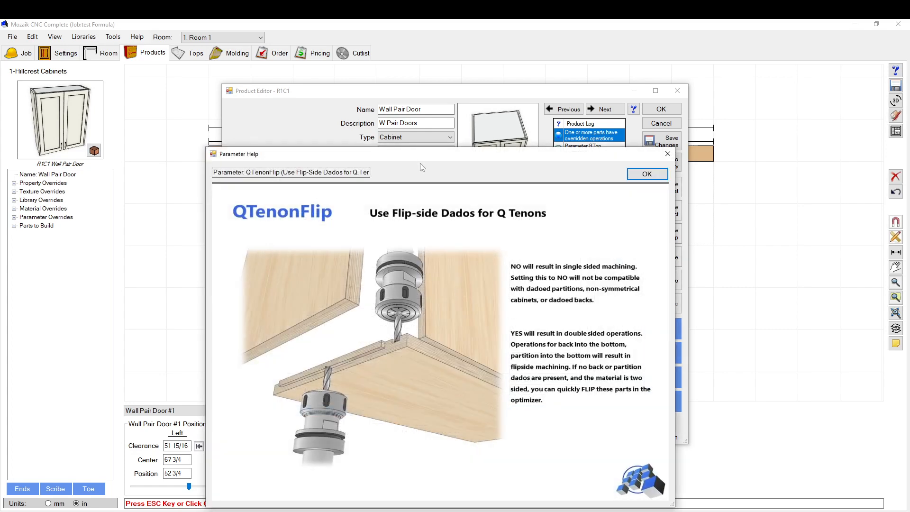
left_click_drag(423, 158, 782, 143)
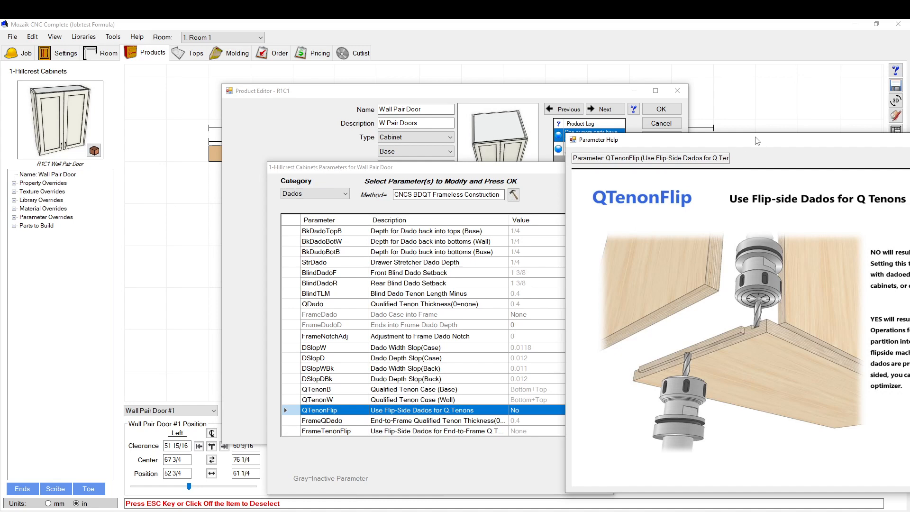
left_click_drag(754, 145, 802, 148)
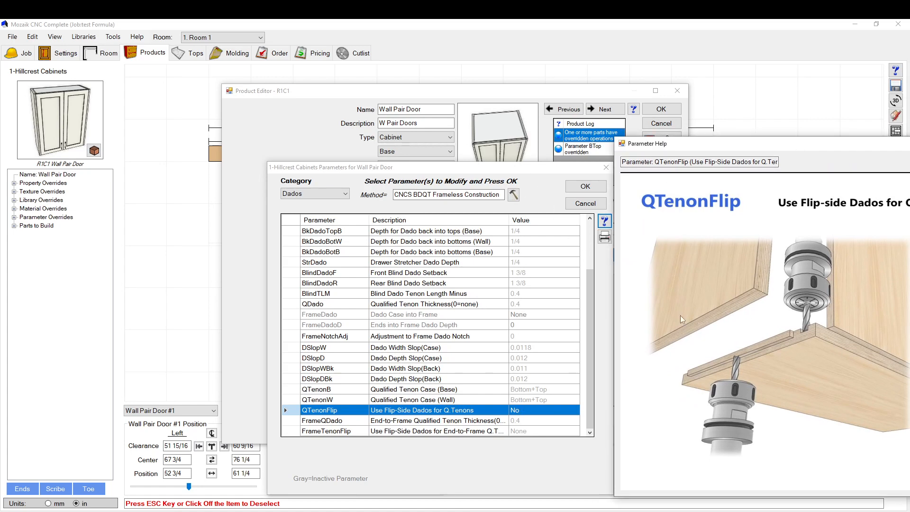
left_click_drag(843, 147, 465, 153)
left_click(677, 170)
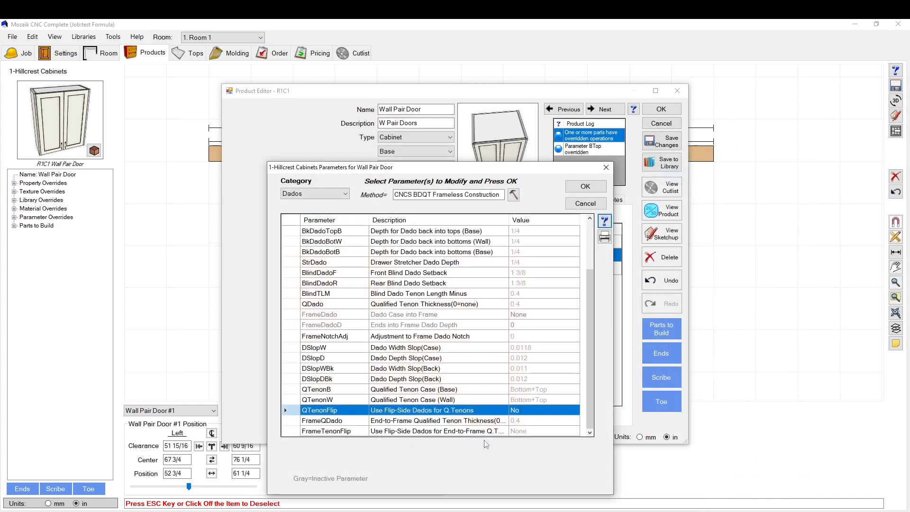
left_click(523, 414)
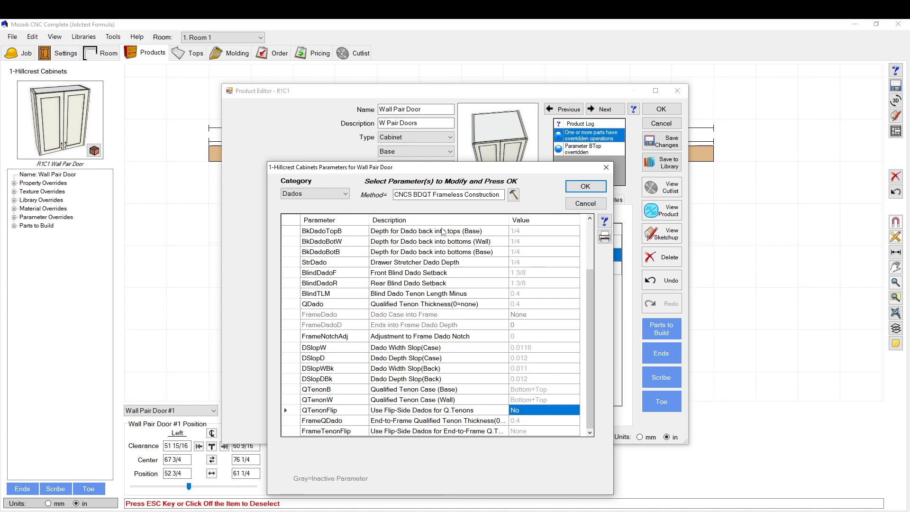
Step: Show the Fasteners category and inspect JointFast1, the first CNC joint fastener parameter
left_click(332, 194)
left_click(313, 288)
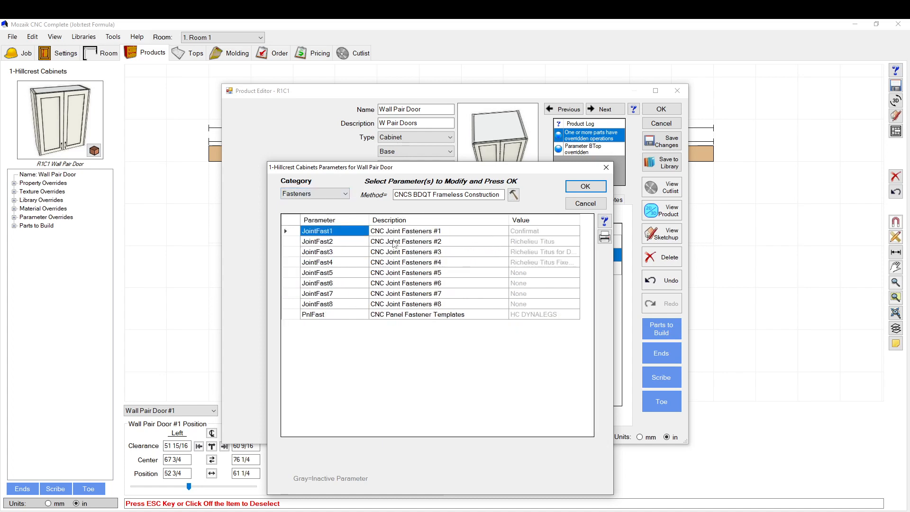
left_click(521, 231)
left_click(286, 231)
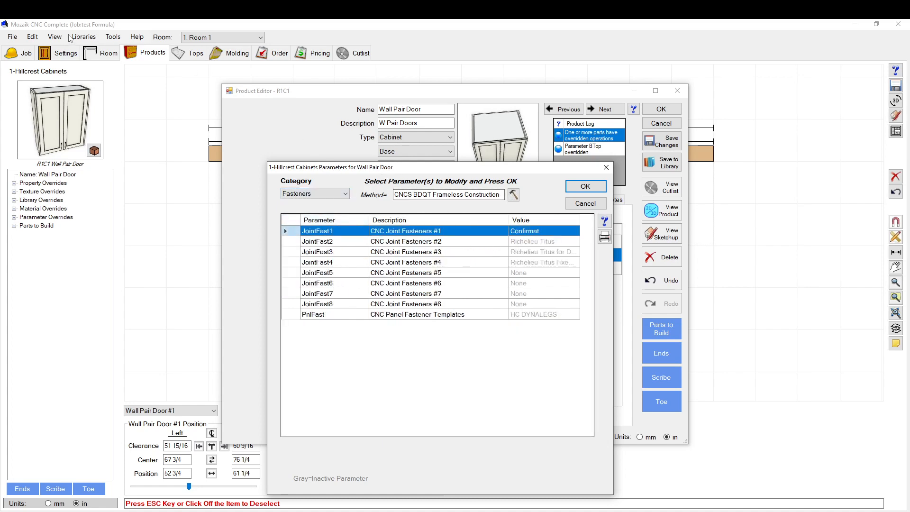
Step: Cancel the parameter selection and close the Wall Pair Door's product editor, discarding its unsaved changes
left_click(585, 203)
left_click(661, 123)
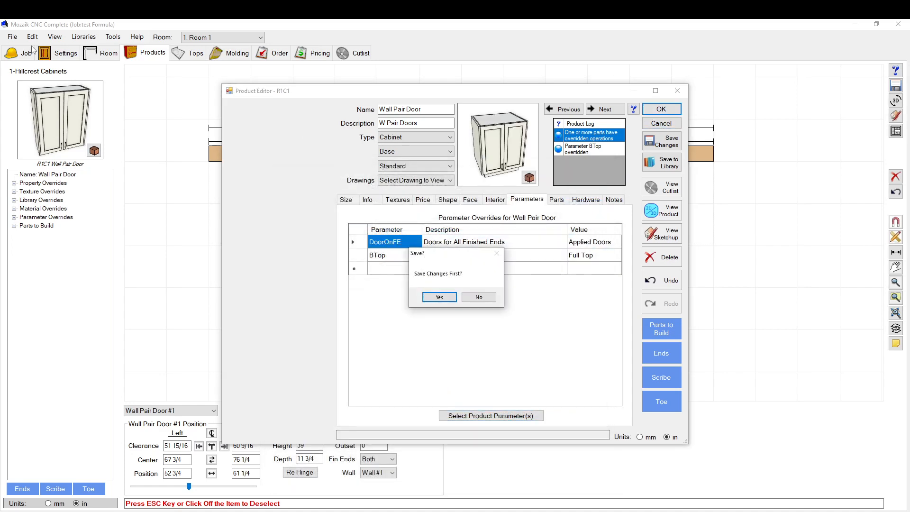
left_click(439, 297)
Step: Show the joint and part templates for fasteners in the hardware library, and close the library without changes
left_click(83, 36)
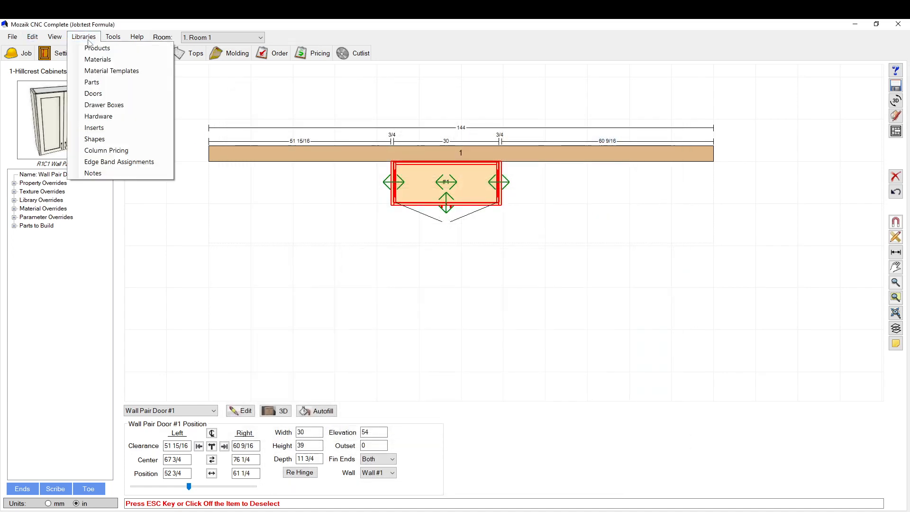
left_click(118, 117)
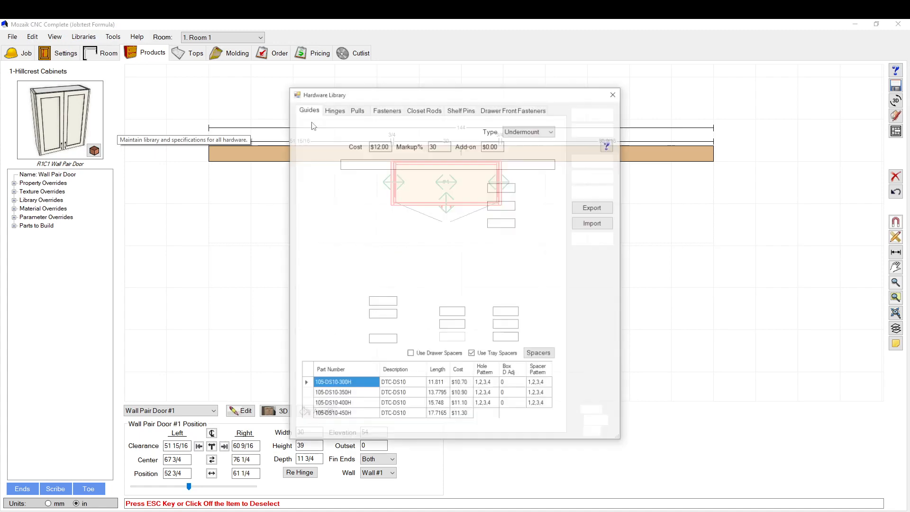
left_click(397, 110)
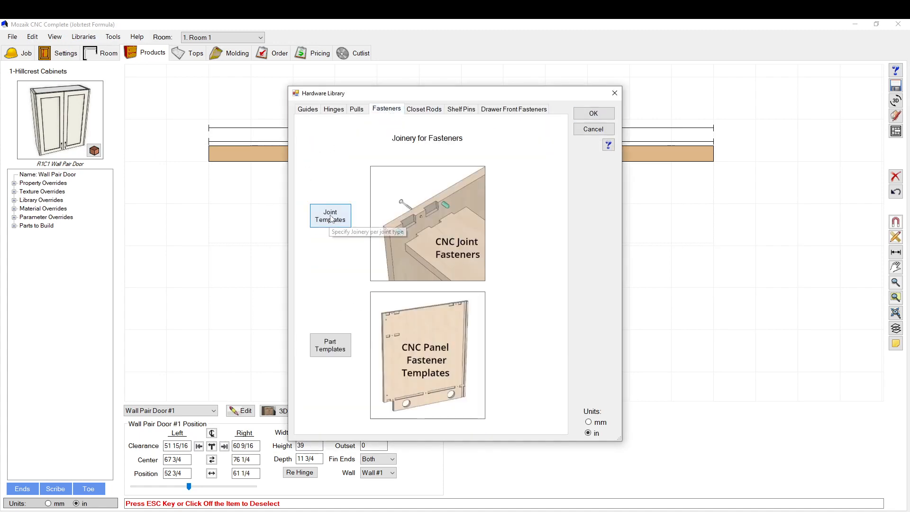
left_click(593, 132)
Step: Reopen the Wall Pair Door's product parameter list and inspect the JointFast2 value in the Fasteners category
left_click(83, 37)
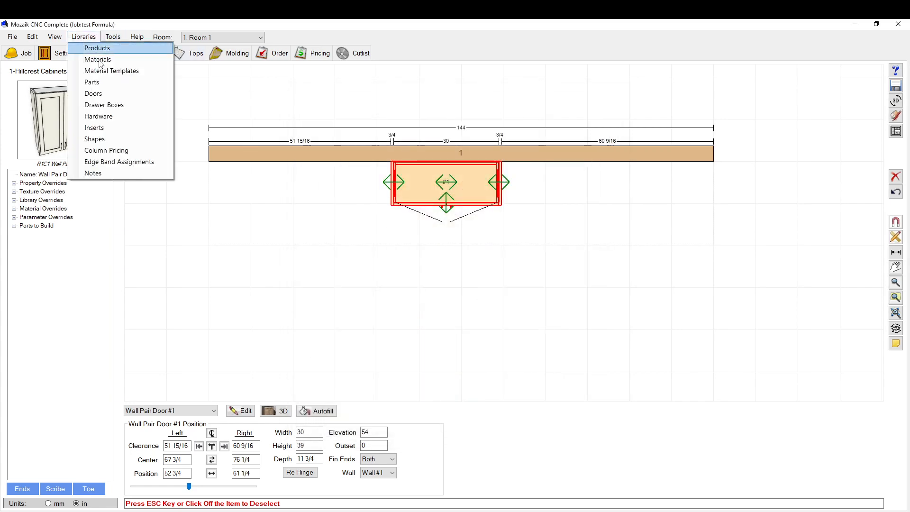
left_click(350, 93)
double_click(413, 180)
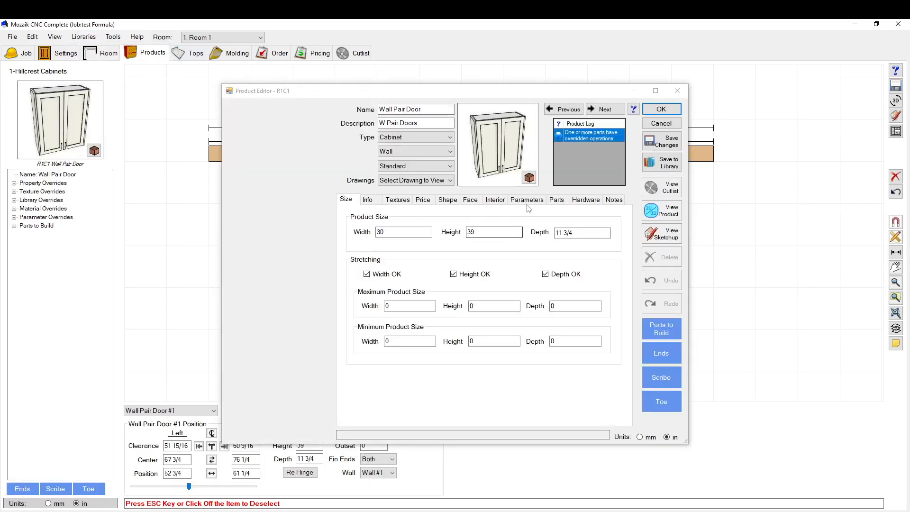
left_click(526, 200)
left_click(483, 415)
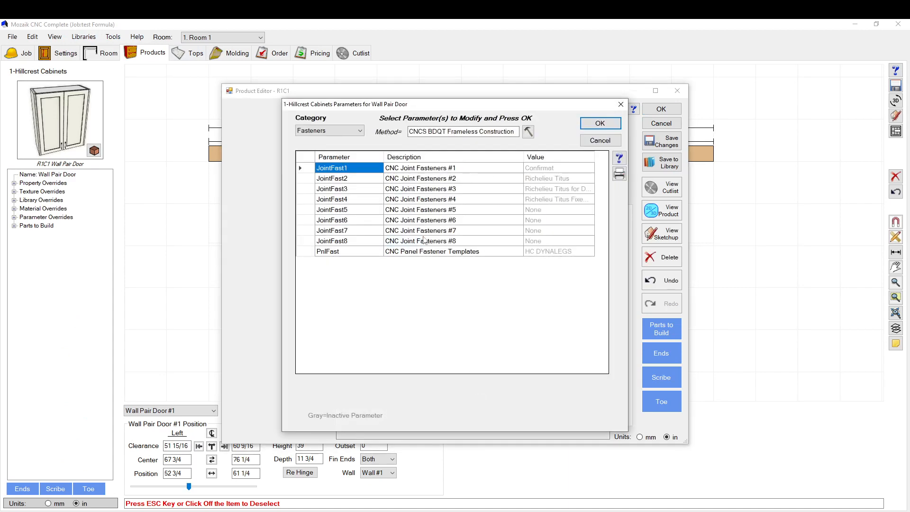
left_click(555, 178)
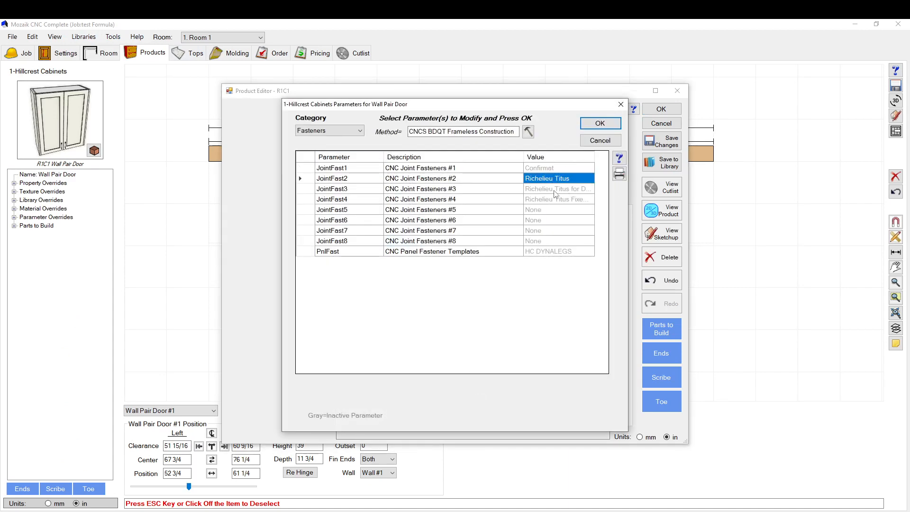
Step: Show the Boring category and read the parameter help for SysHoles, the base cabinet linebore holes for the 32mm system
left_click(349, 131)
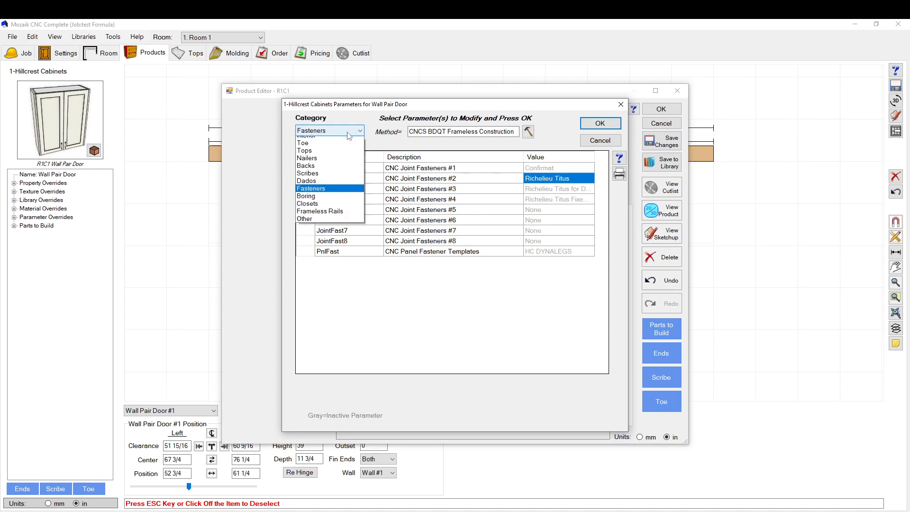
left_click(327, 224)
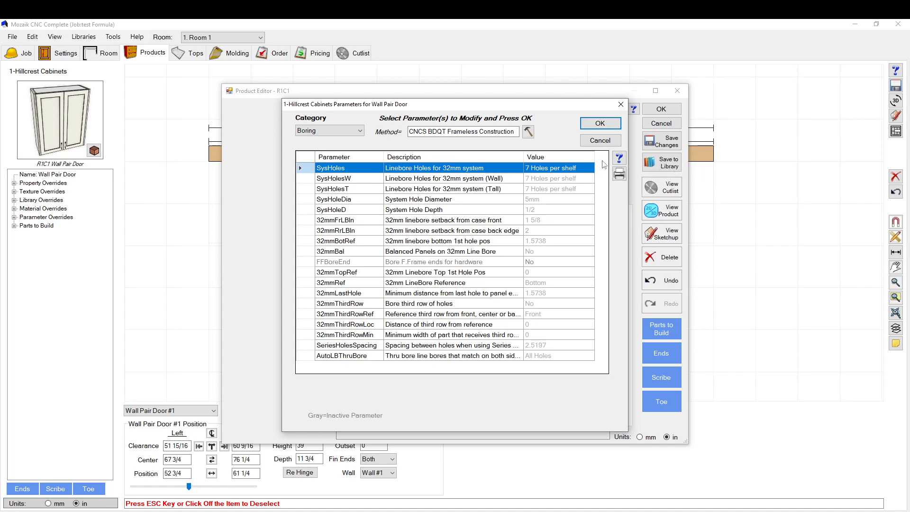
left_click(619, 157)
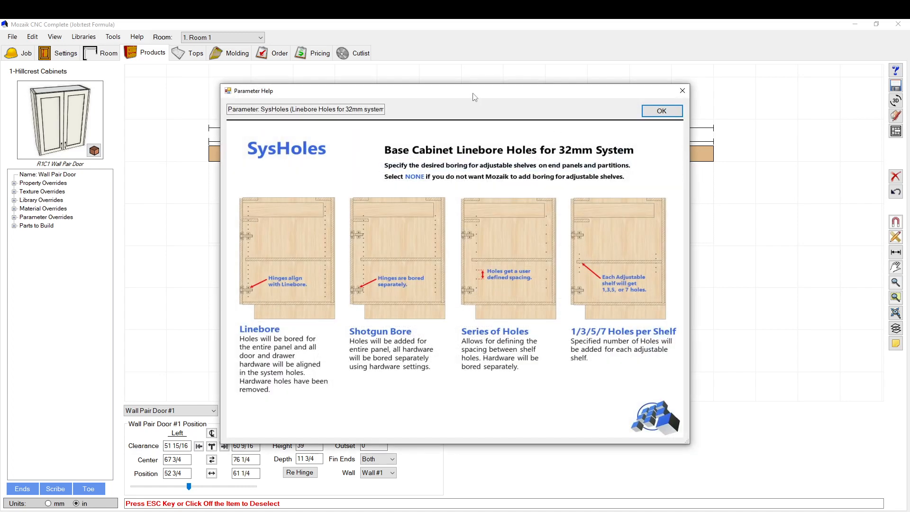
left_click_drag(474, 97, 714, 102)
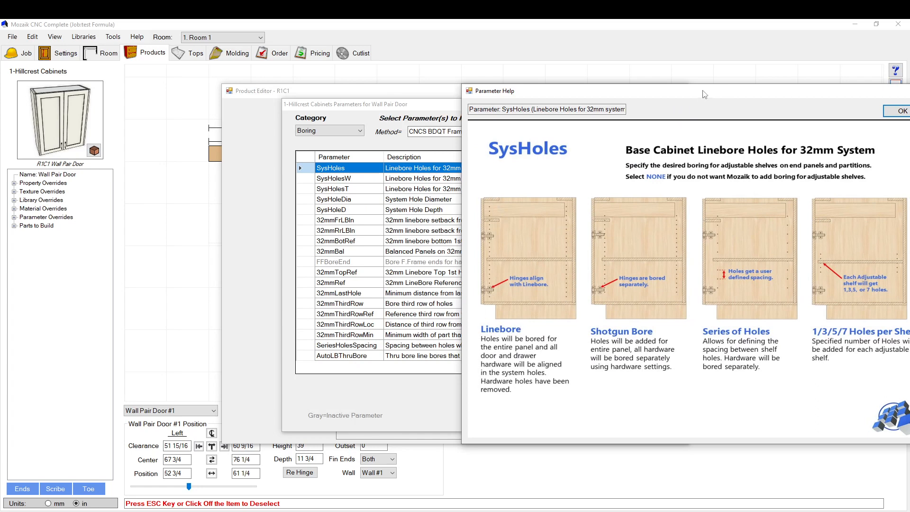
left_click_drag(703, 91, 541, 80)
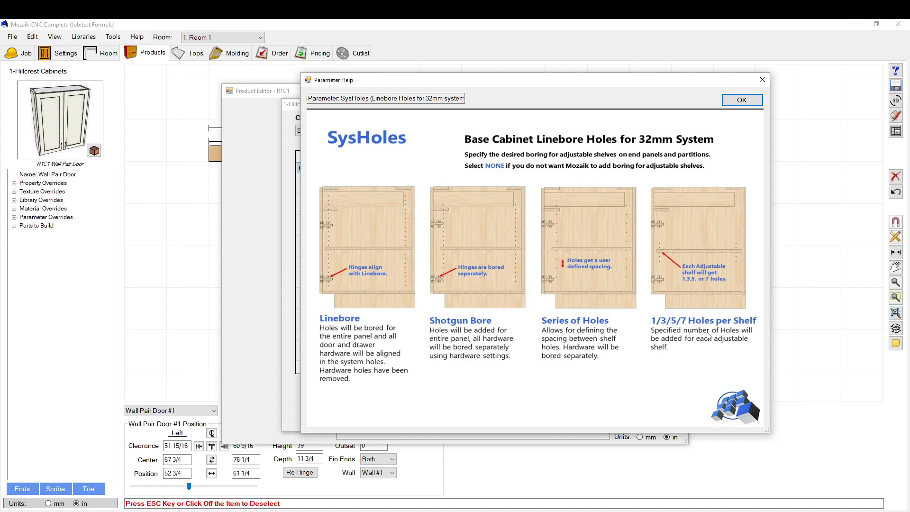
left_click(740, 100)
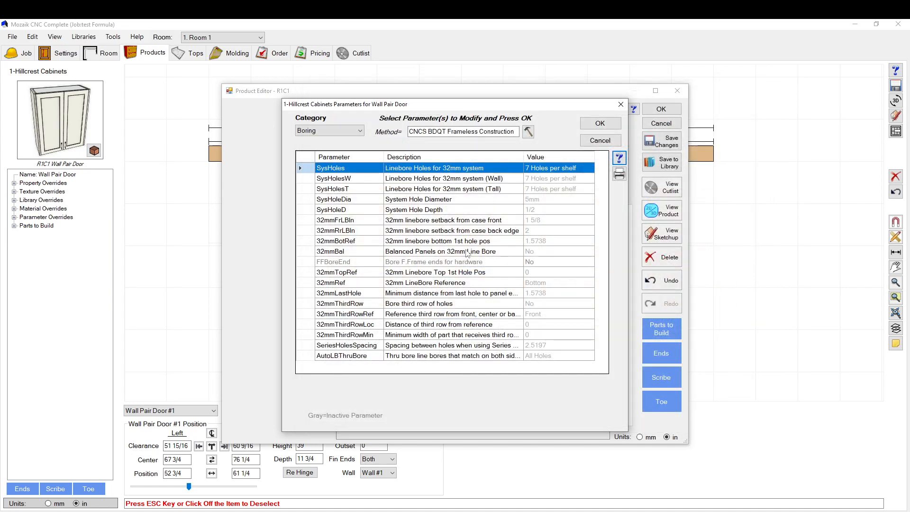
Step: Examine the SysHoleDia system hole diameter and the 32mmRrLBln linebore setback from the case back edge
left_click(471, 198)
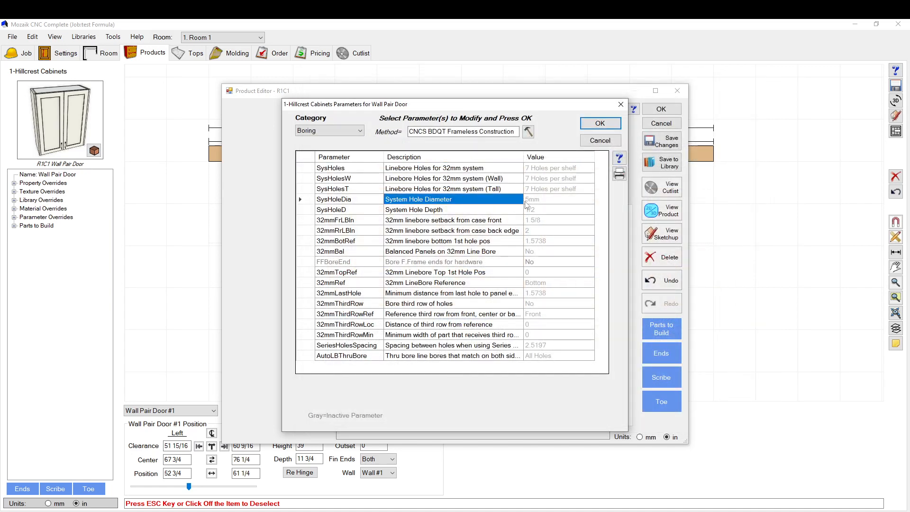
left_click(545, 198)
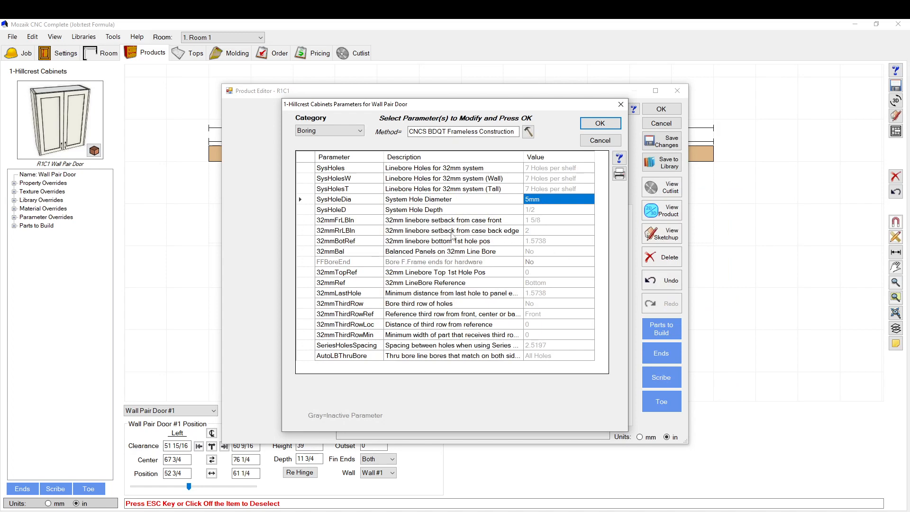
left_click(307, 232)
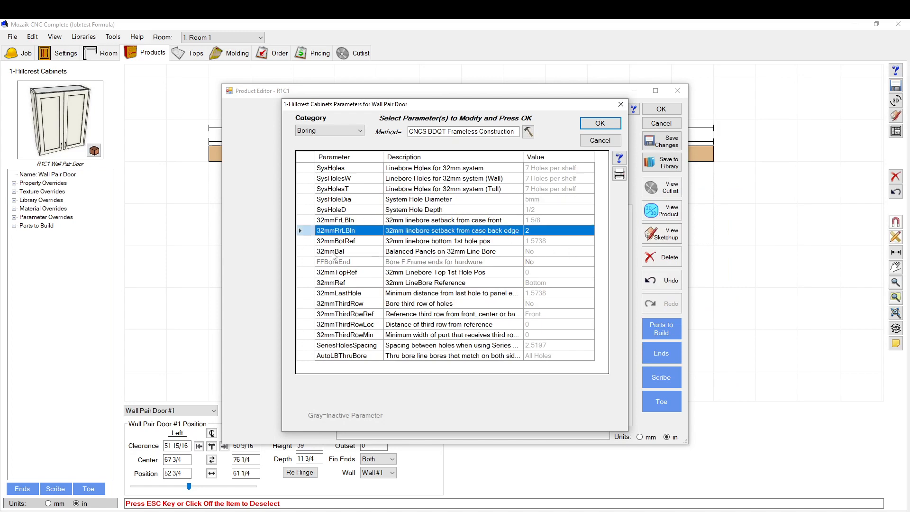
Step: Read the parameter help for the 32mmRrLBln rear linebore setback and for BaseboardNotch in the Closets category
left_click(618, 159)
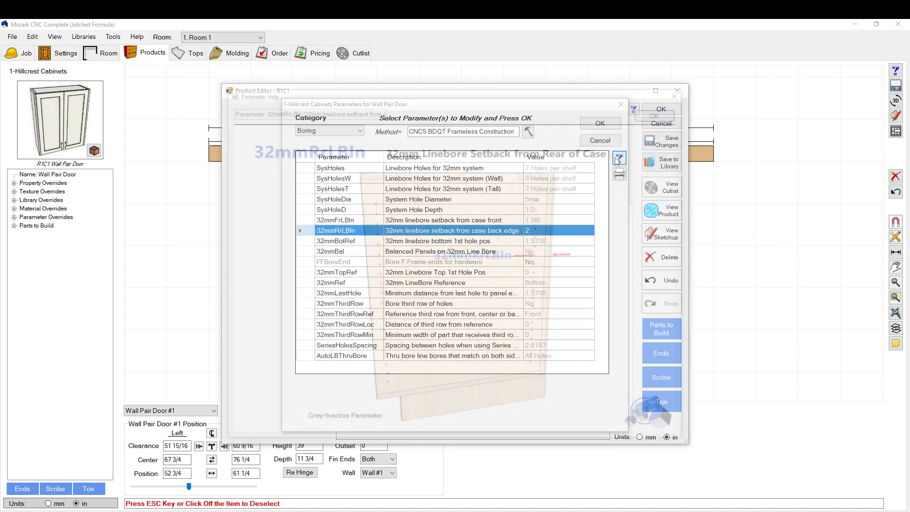
left_click(661, 110)
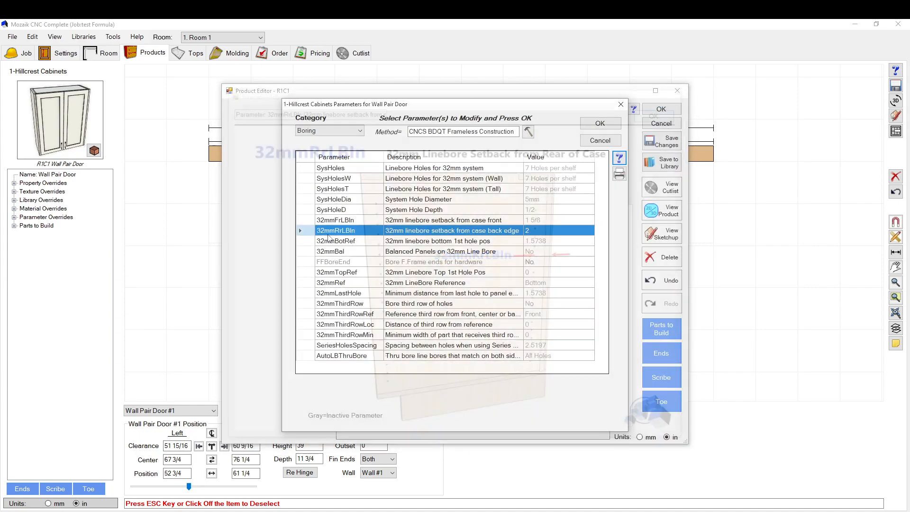
left_click(359, 131)
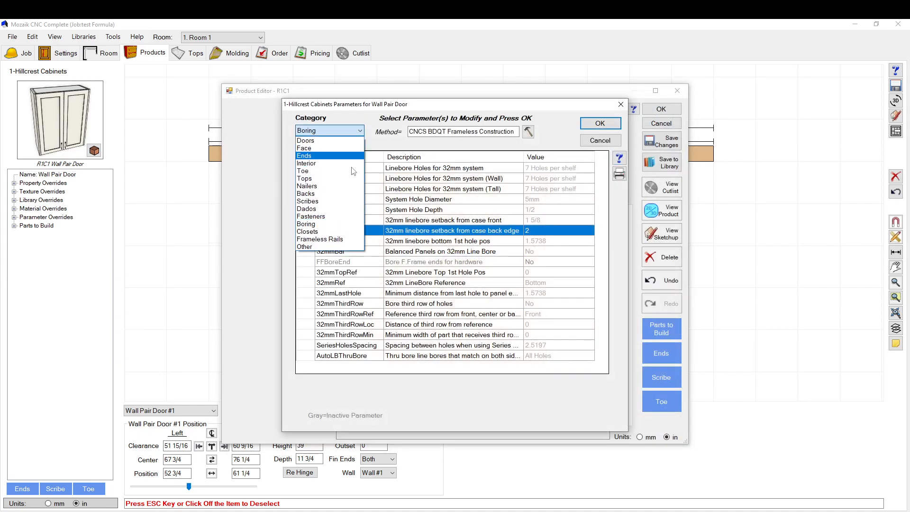
left_click(326, 232)
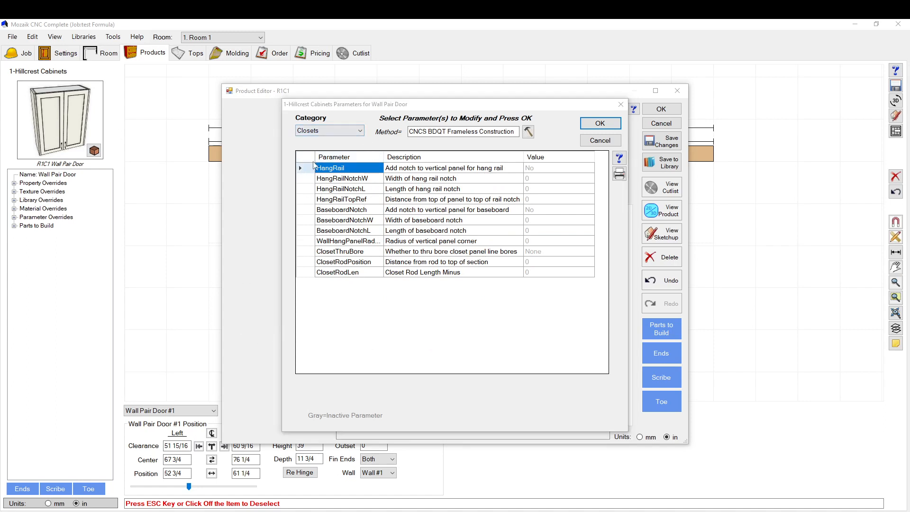
left_click(310, 215)
left_click(309, 213)
left_click(619, 158)
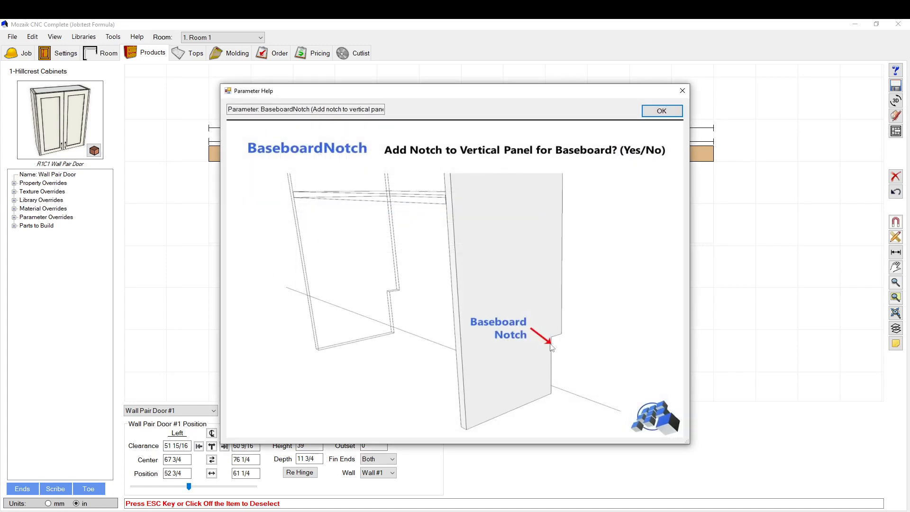
left_click(682, 90)
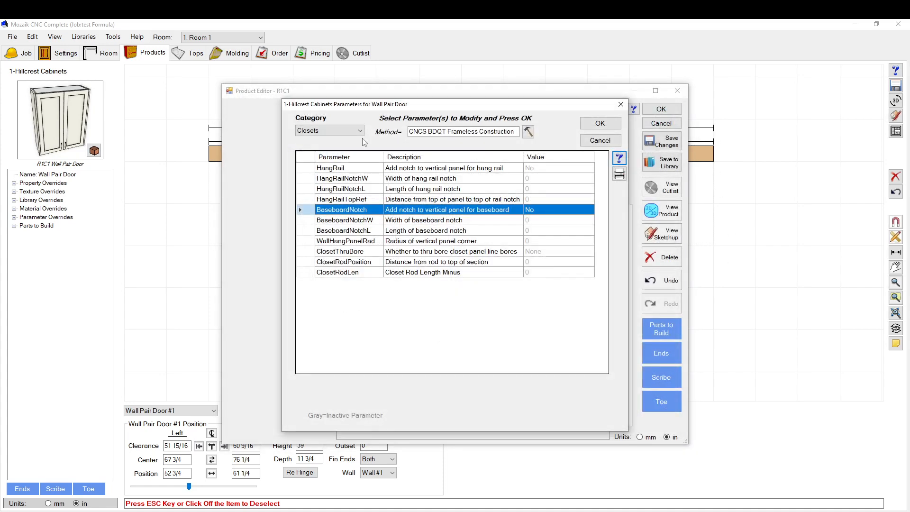
Step: Show the Frameless Rails category and read the parameter help for FramelessTRB, the top rail width of base cabinets
left_click(344, 136)
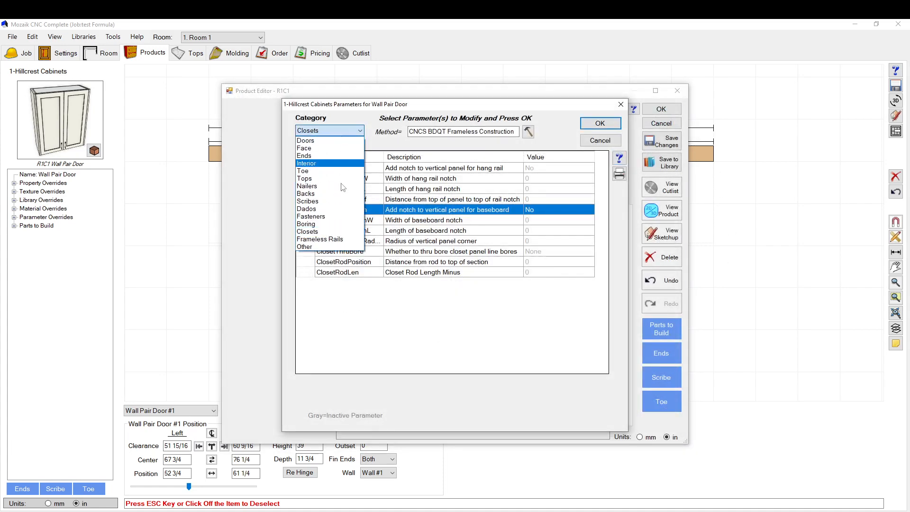
left_click(327, 241)
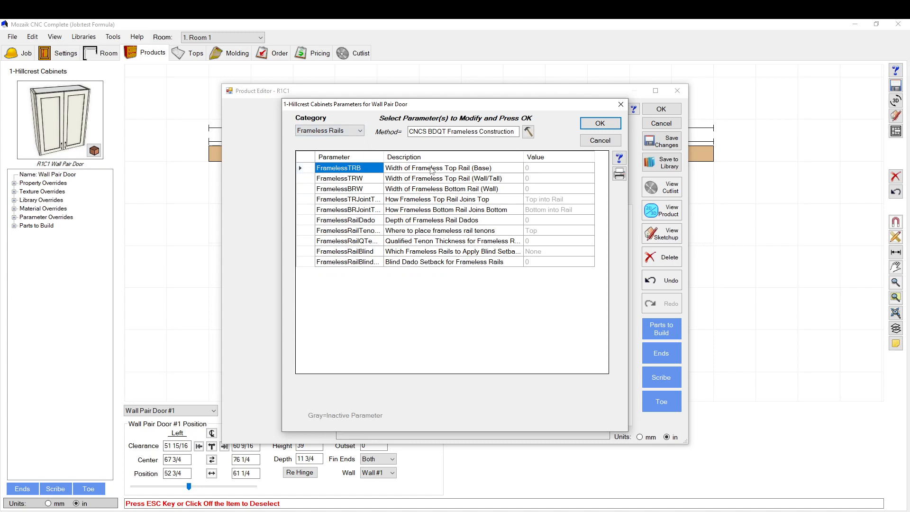
left_click(302, 168)
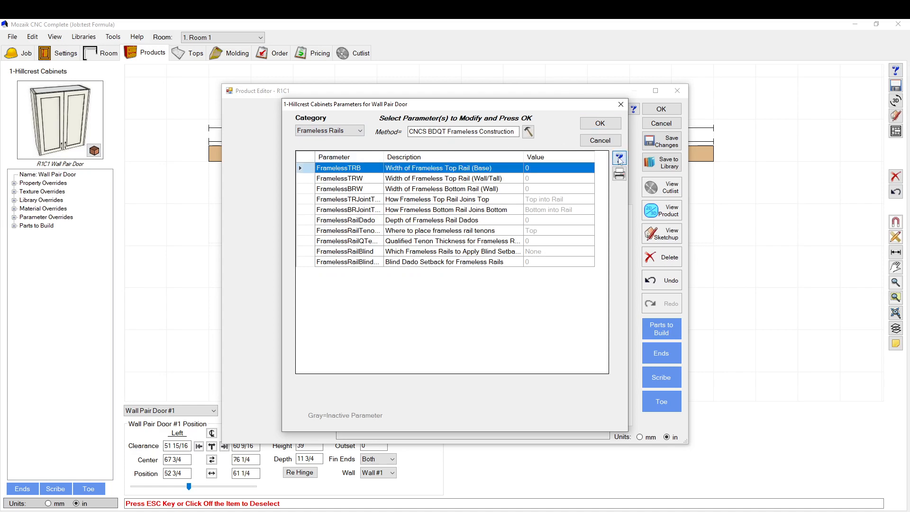
left_click(620, 158)
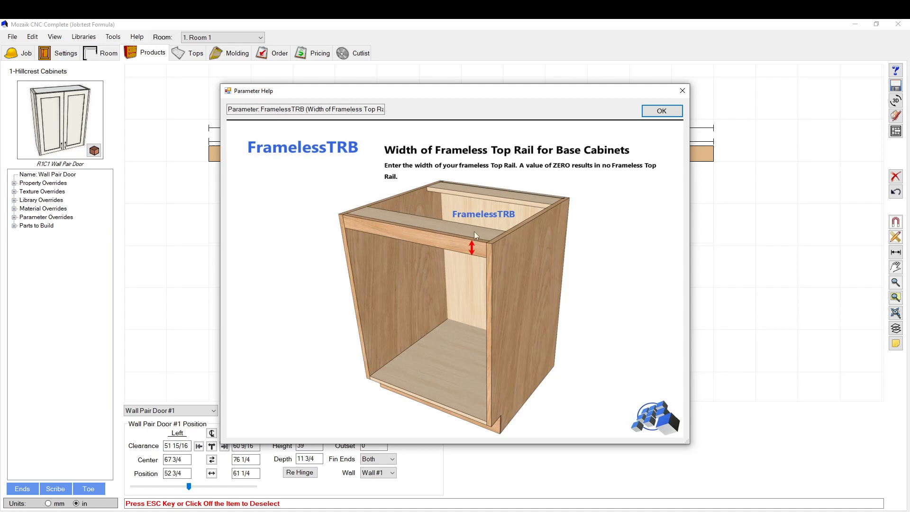
left_click(662, 111)
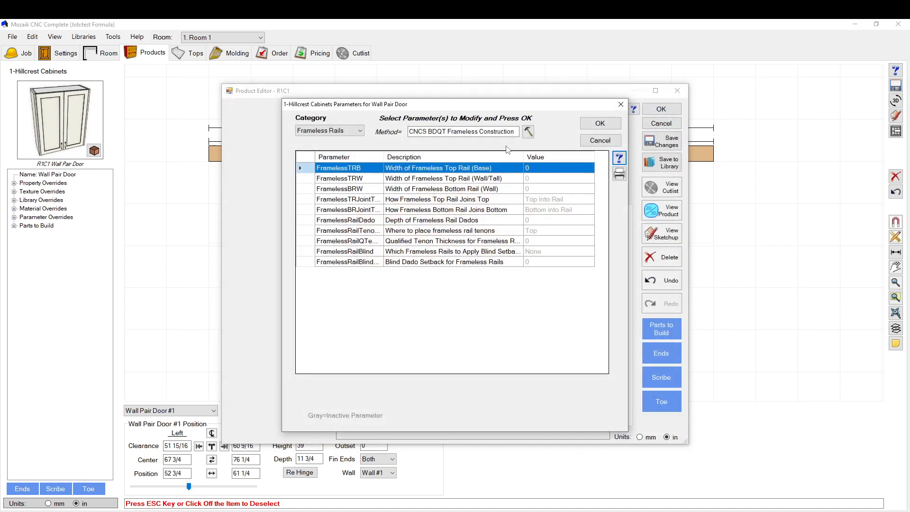
Step: Show the Other category and go through UseCPs, BandTemp and the PDH and PDD predrill offsets
left_click(331, 130)
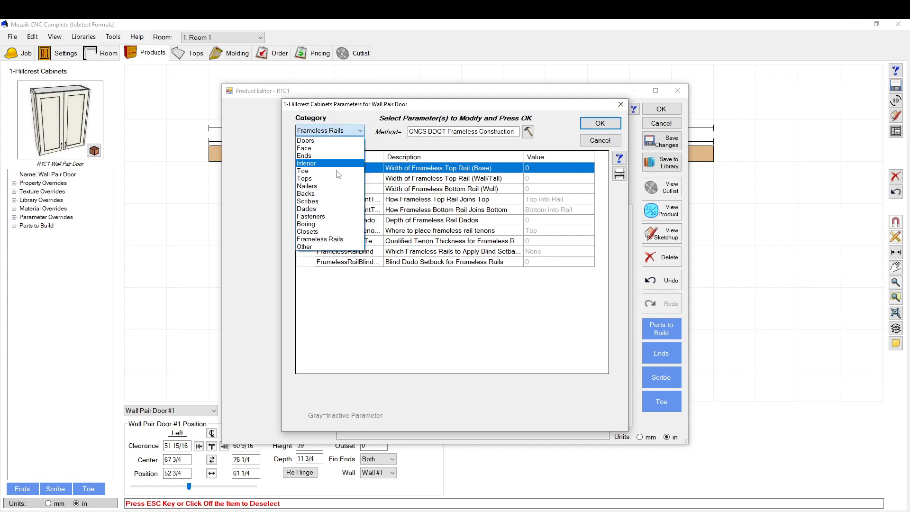
left_click(325, 246)
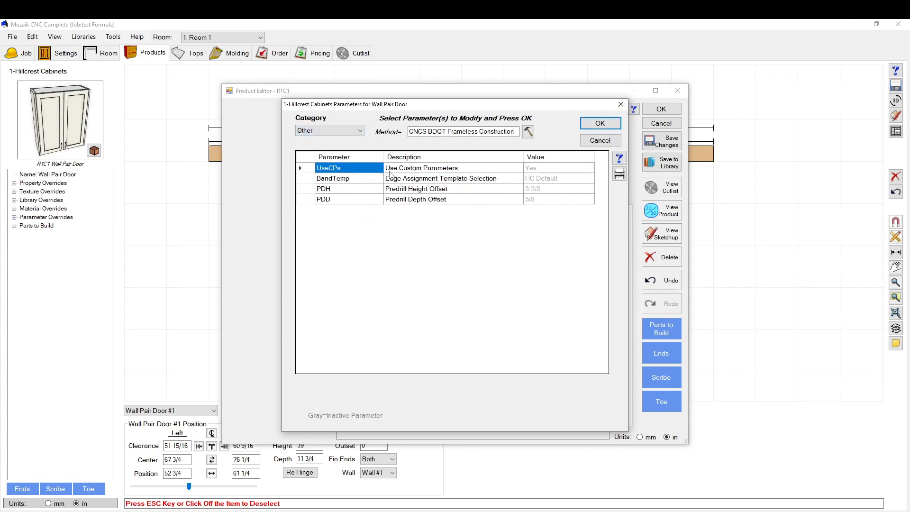
left_click(306, 169)
left_click(310, 182)
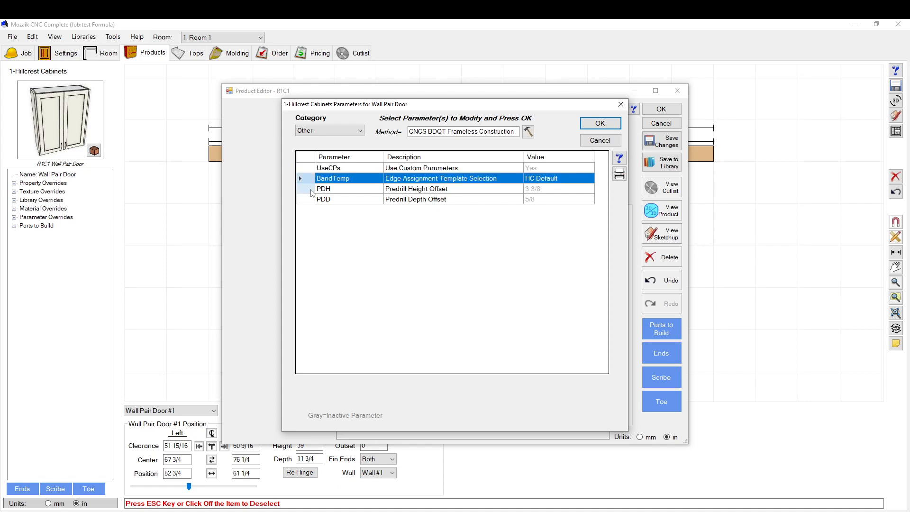
left_click(312, 190)
left_click(313, 201)
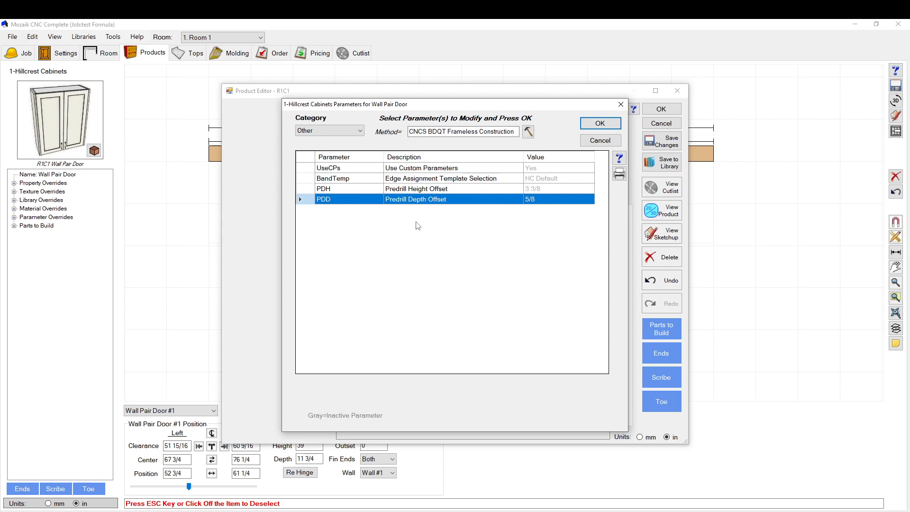
left_click(434, 189)
left_click(439, 179)
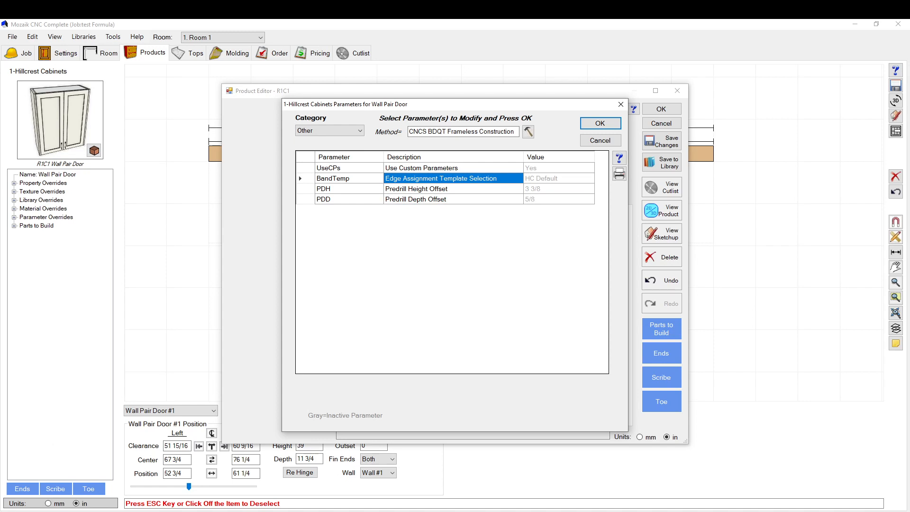
Step: Accept the Wall Pair Door's parameter list and close its product editor, keeping the overrides
left_click(359, 131)
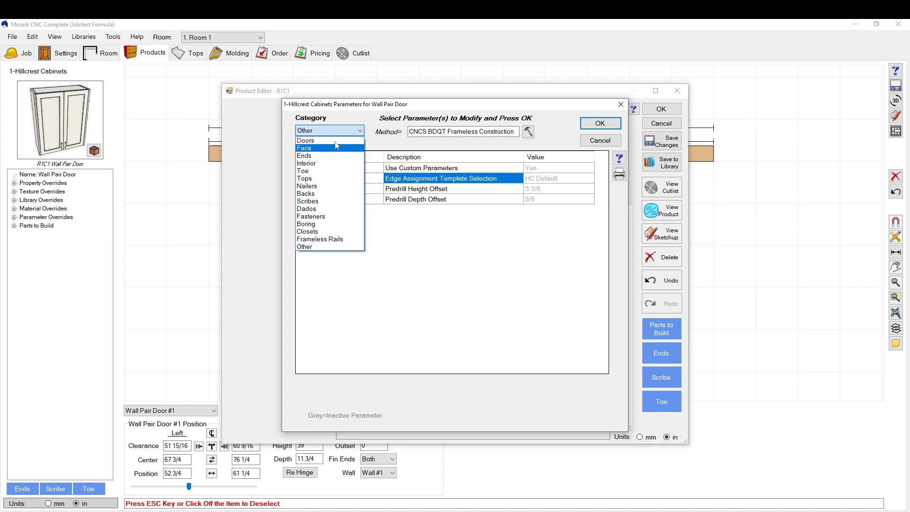
left_click(366, 123)
left_click(612, 124)
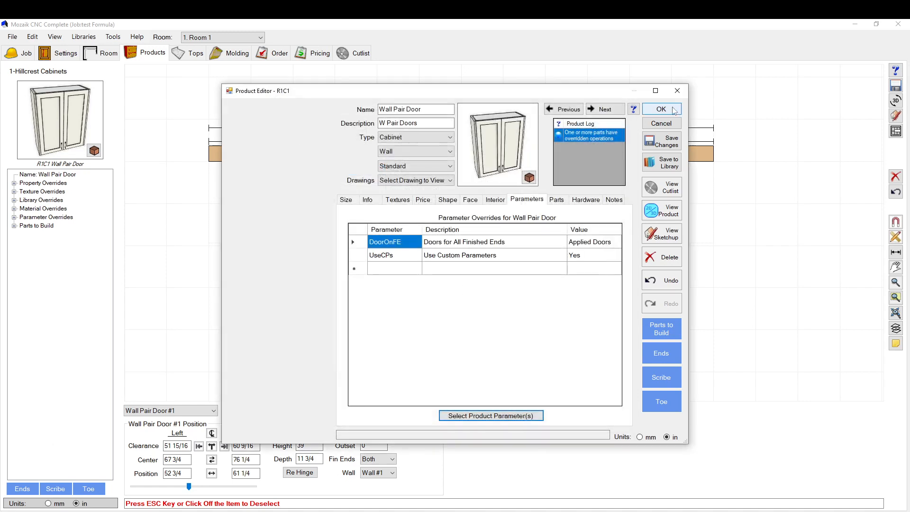
left_click(662, 109)
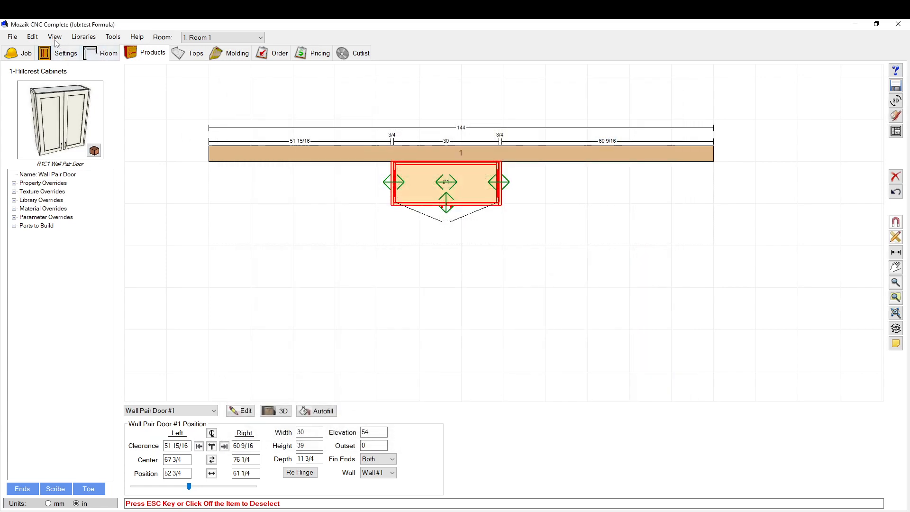
Step: Show the job parameters selection with 1-Hillcrest Cabinets-JobParms, and cancel it
left_click(40, 40)
left_click(61, 110)
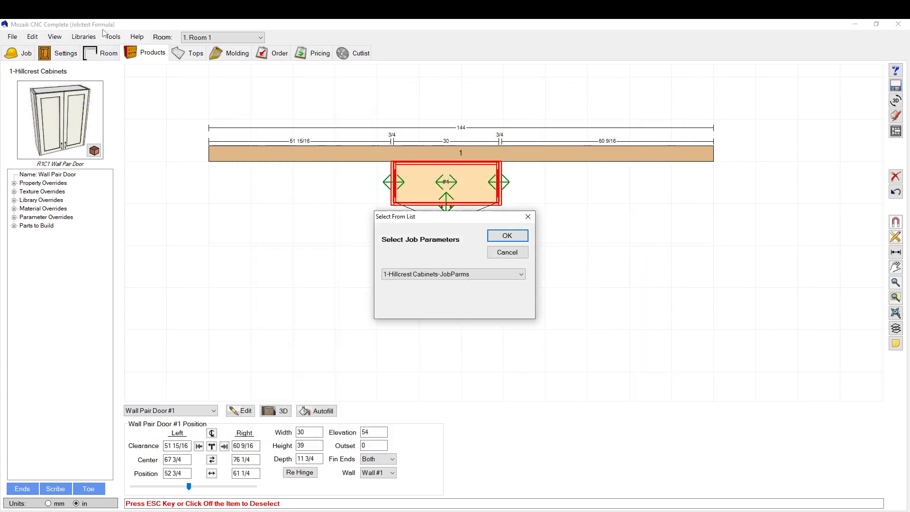
left_click(505, 252)
Step: Show the 1-Hillcrest Cabinets product library, where the library-level parameters are kept, and cancel without changes
left_click(84, 36)
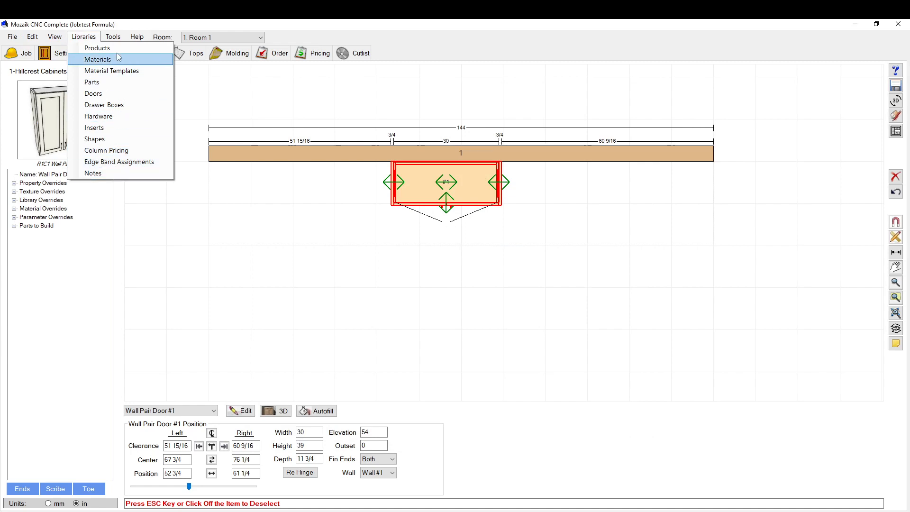
left_click(112, 37)
left_click(102, 48)
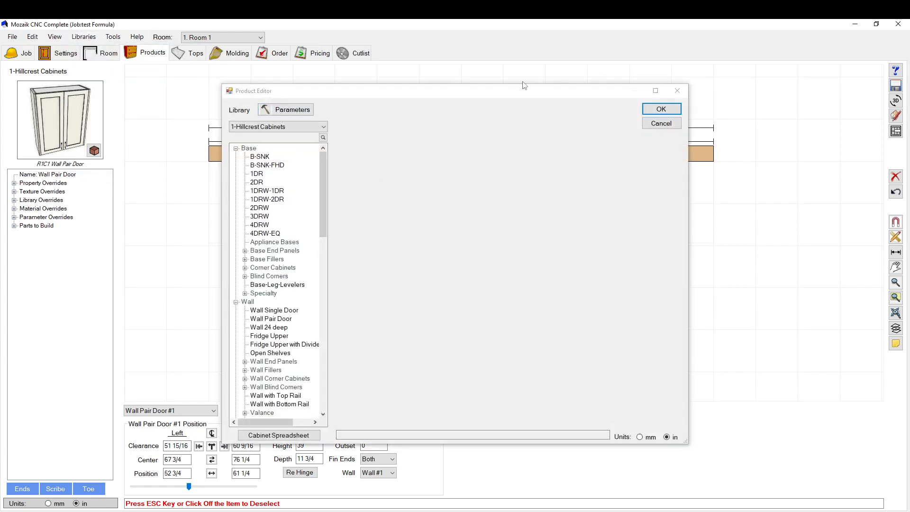
left_click(653, 128)
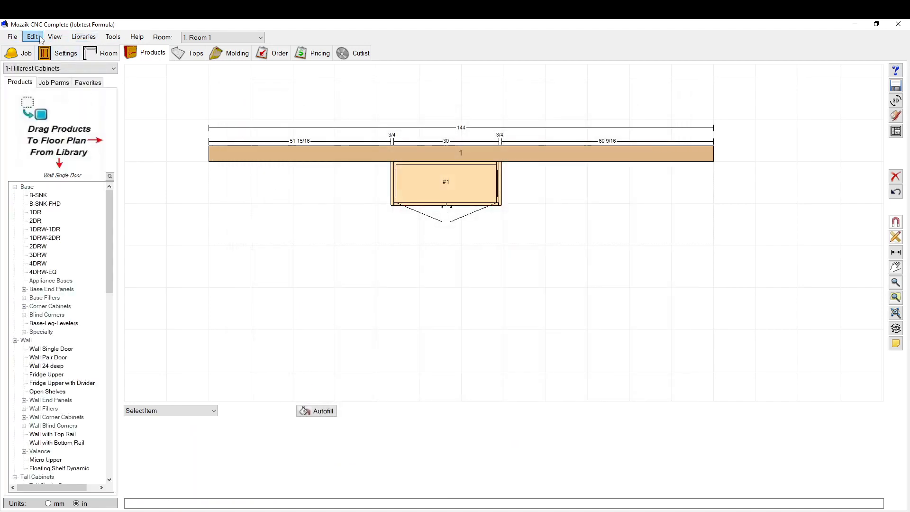
Step: Show the product library again and cancel it, and point out the command that edits parameters for this job only
left_click(88, 37)
left_click(97, 47)
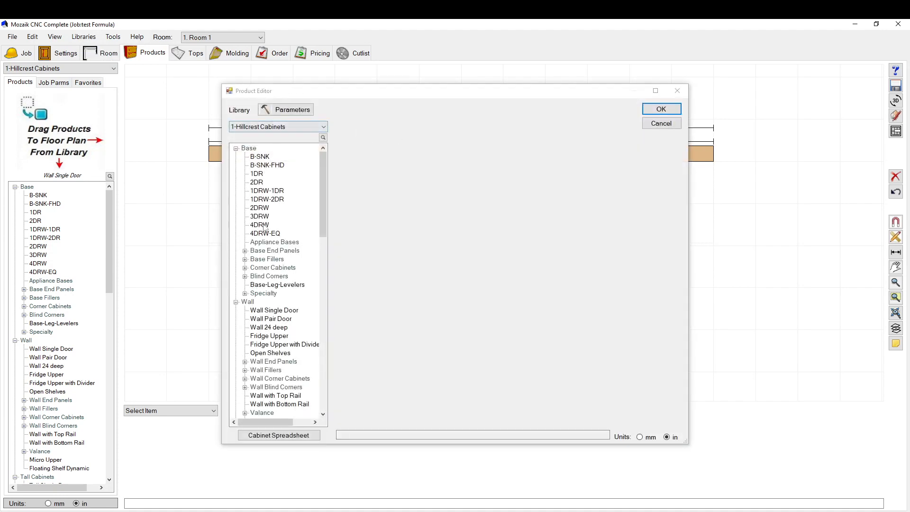
left_click(676, 124)
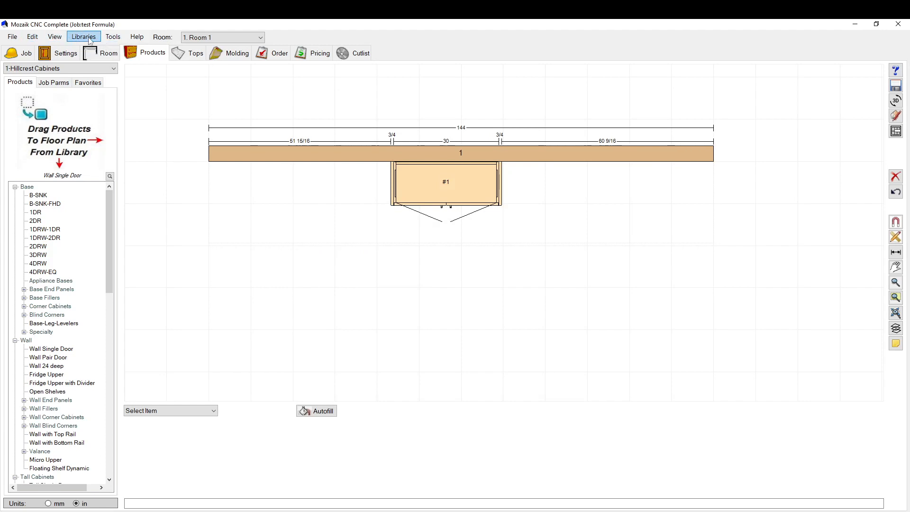
left_click(32, 36)
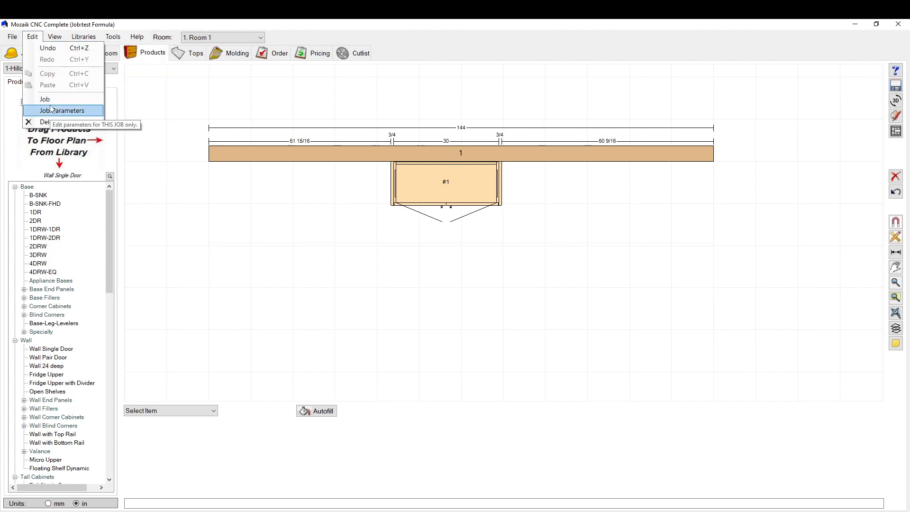
left_click(179, 98)
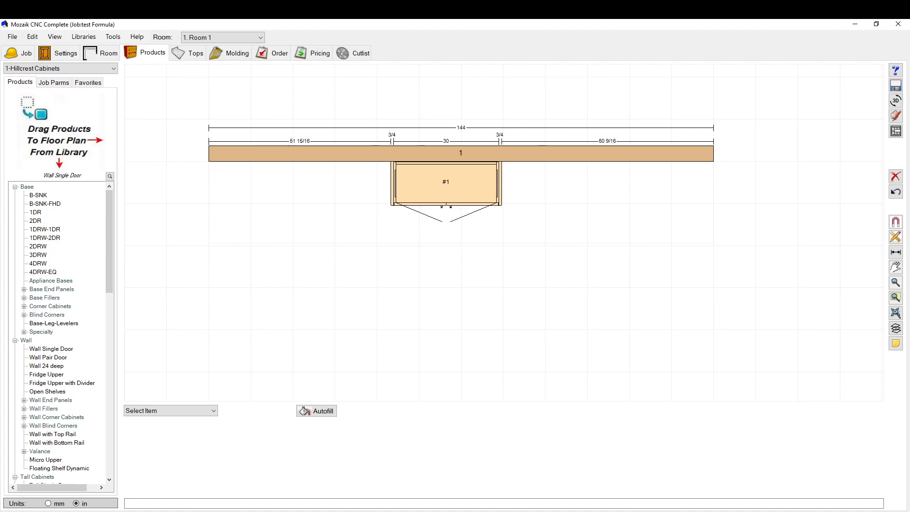